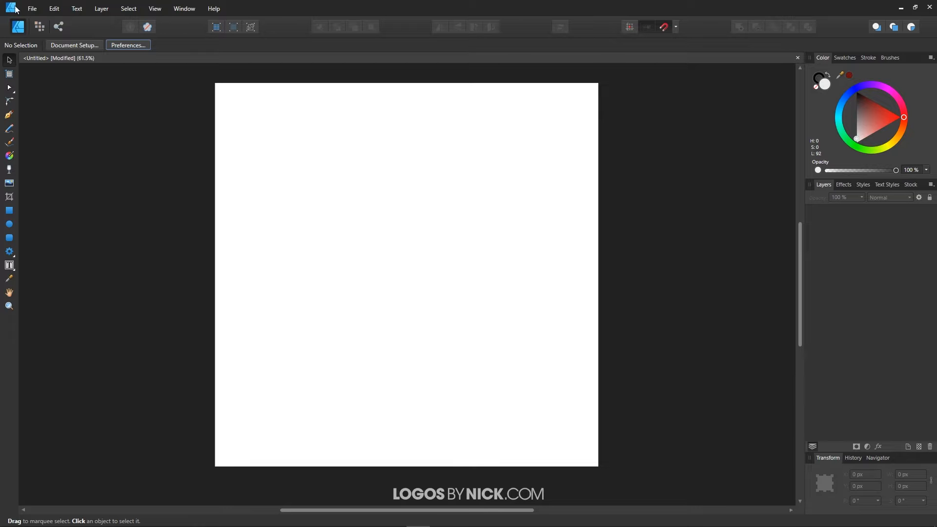
# Set up a visible advanced Isometric grid and adjust its first-axis spacing
pyautogui.click(155, 10)
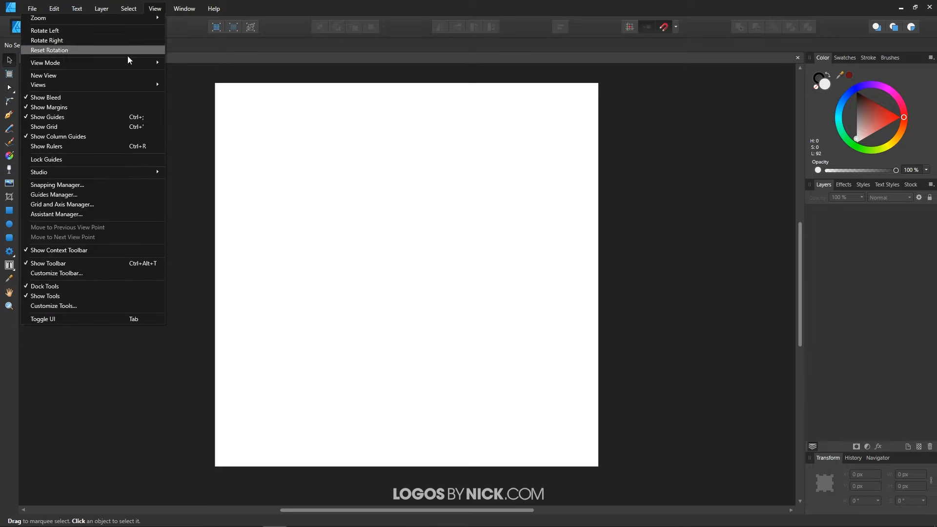
pyautogui.click(81, 207)
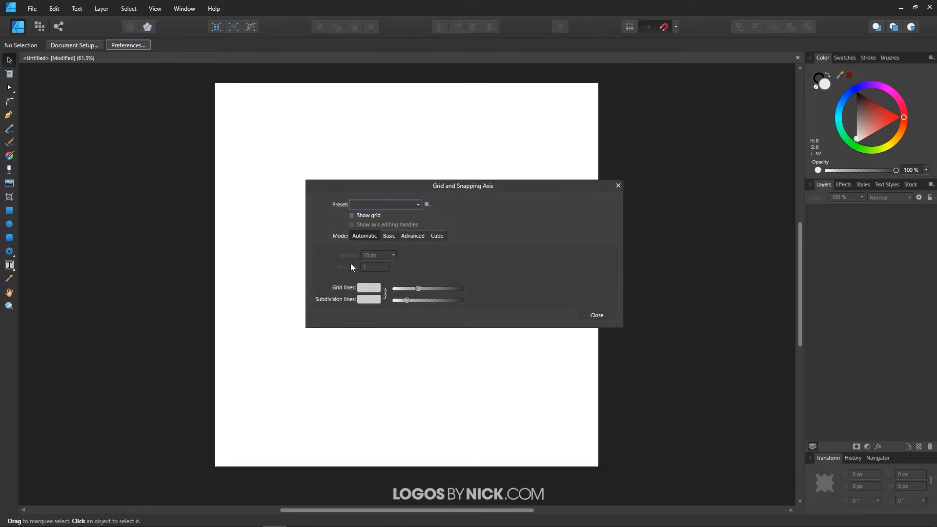
pyautogui.click(408, 239)
pyautogui.moveTo(510, 189); pyautogui.dragTo(488, 103)
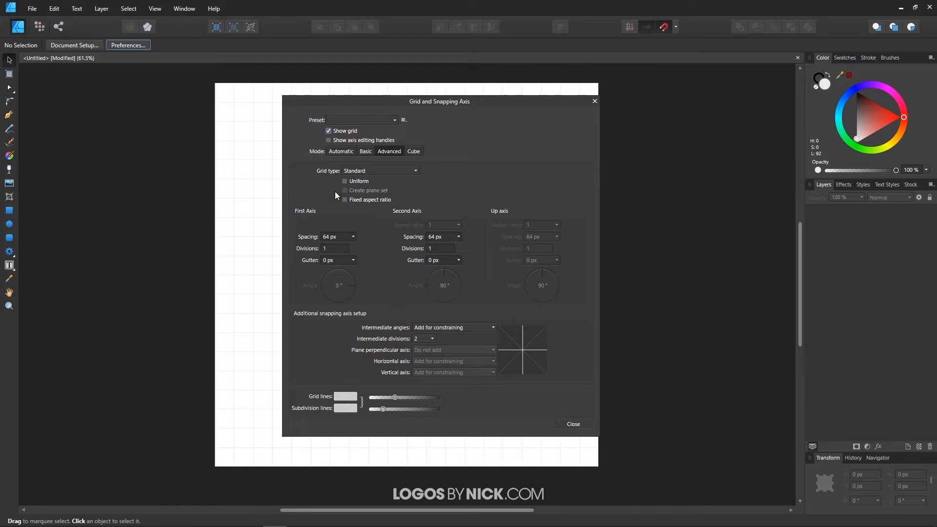
pyautogui.click(379, 171)
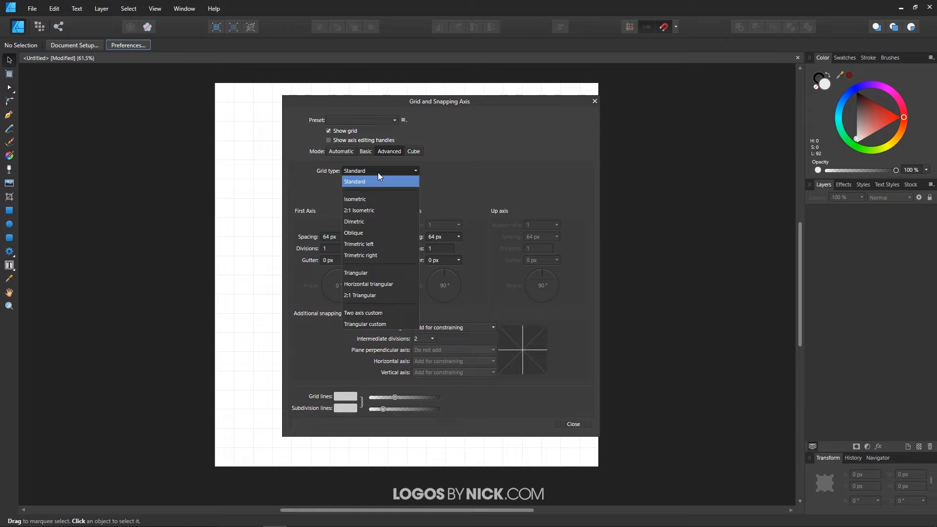
pyautogui.click(360, 200)
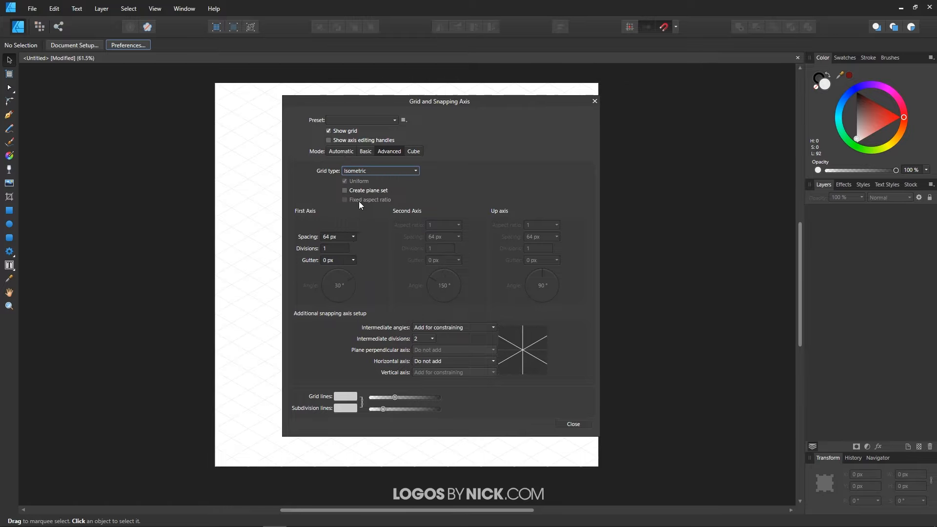
pyautogui.click(326, 236)
pyautogui.click(595, 101)
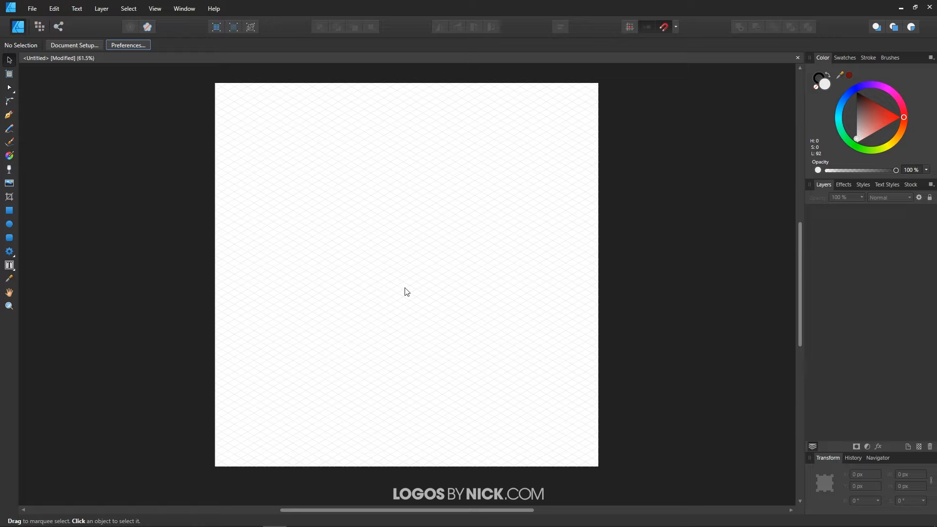
# Draw a closed isometric rhombus with sides of about 300 px on the grid using the Pen tool
pyautogui.click(677, 27)
pyautogui.hotkey('ctrl', '+')
pyautogui.hotkey('ctrl', '+')
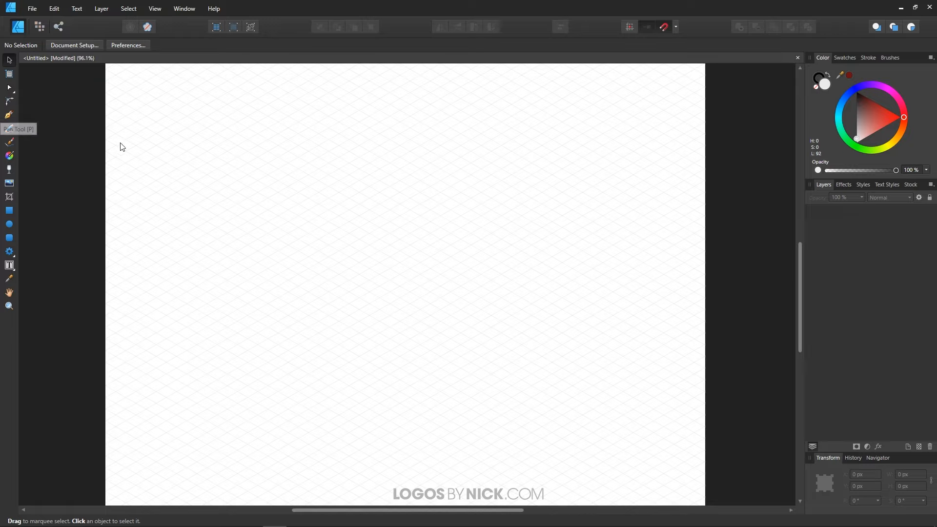
pyautogui.press('p')
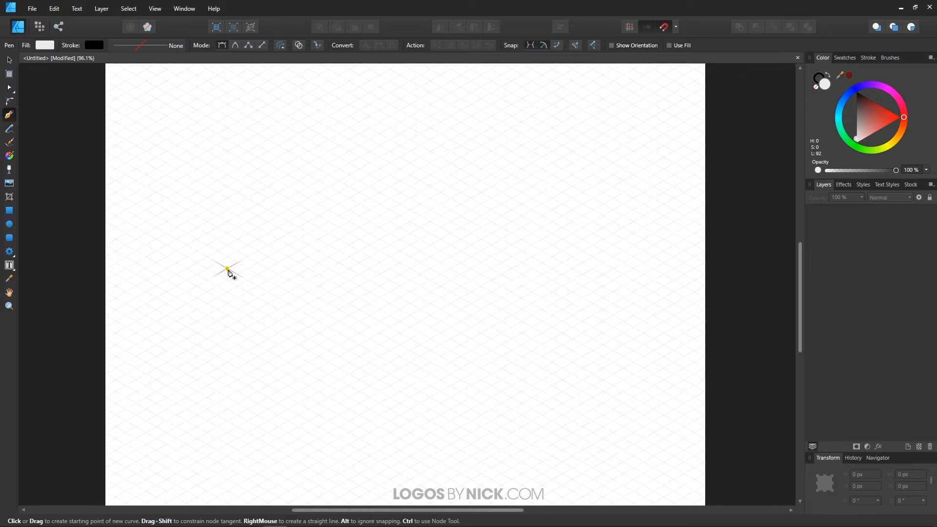
pyautogui.click(227, 270)
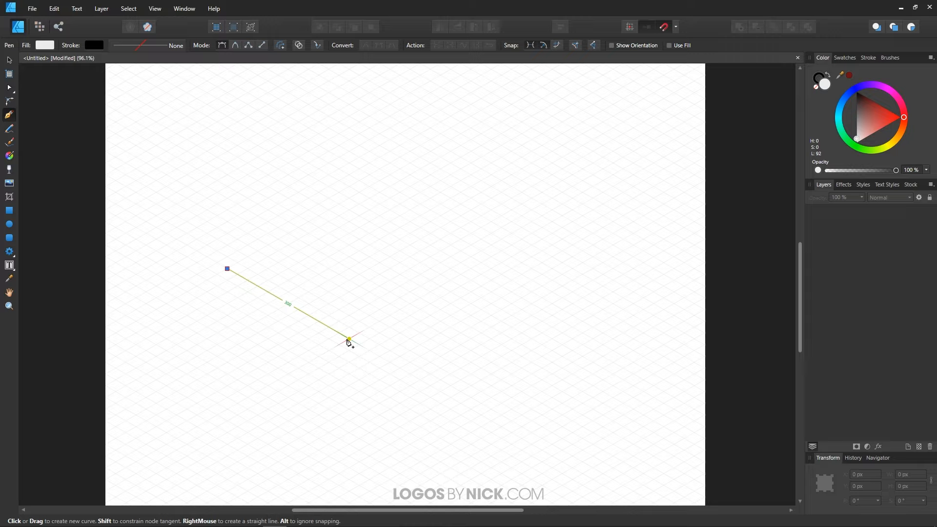
pyautogui.click(349, 340)
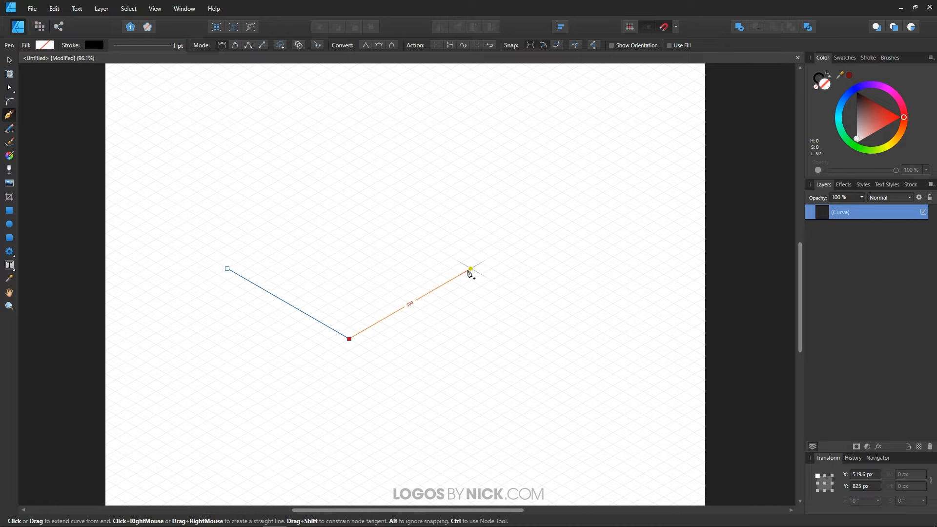
pyautogui.click(469, 270)
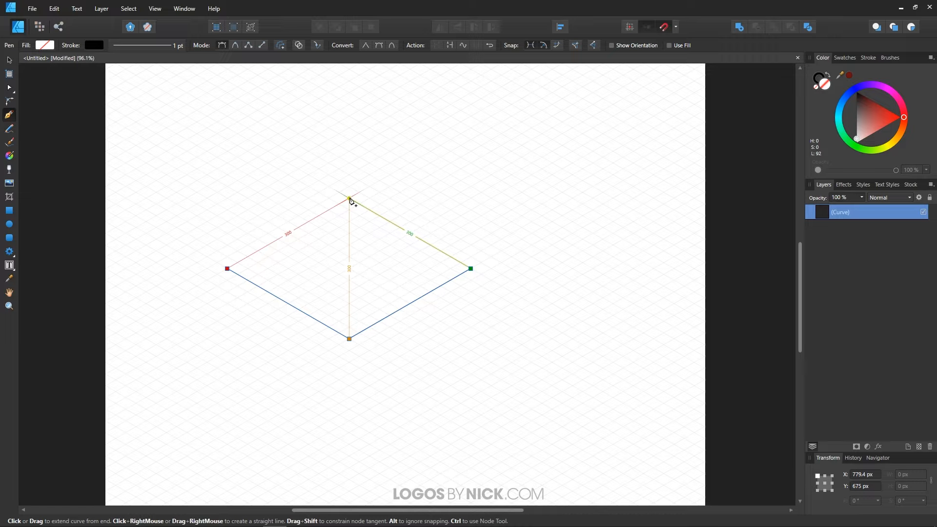
pyautogui.click(349, 198)
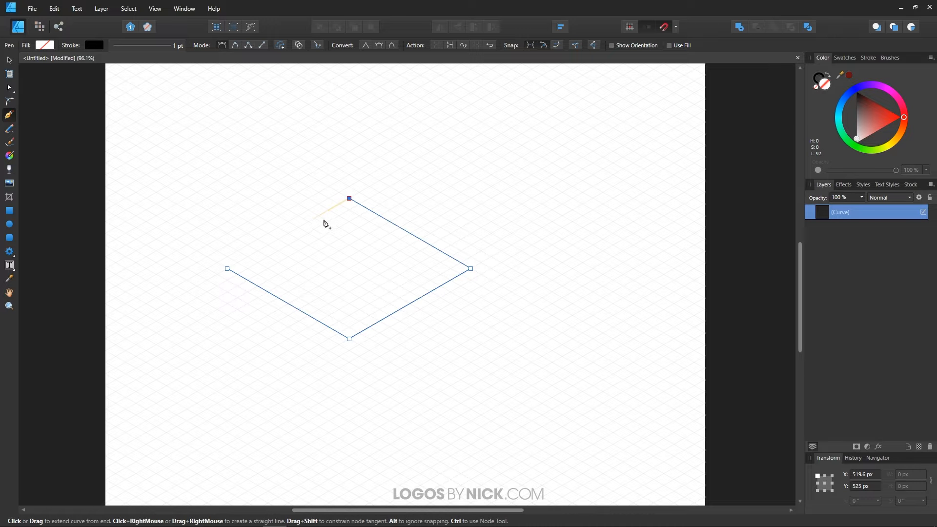
pyautogui.click(228, 269)
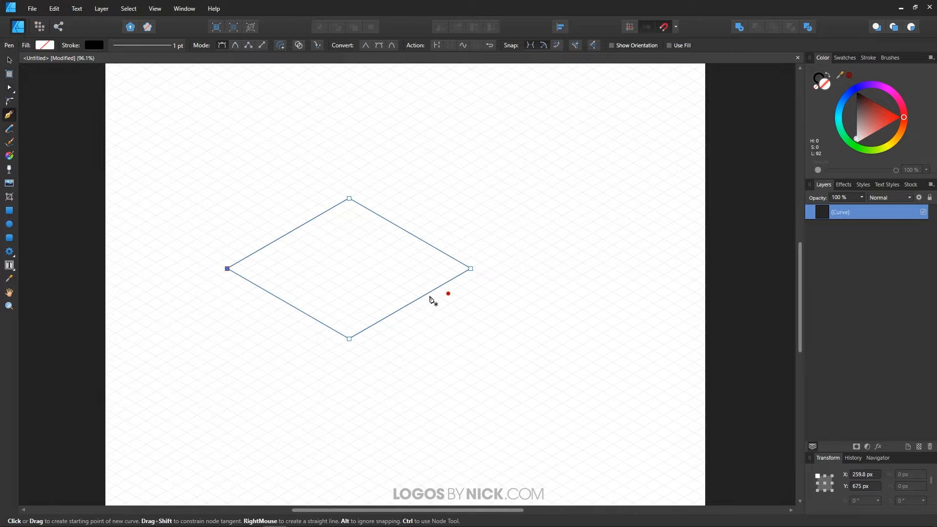
# Draw a closed inner wall strip about 25 px deep along the rhombus's upper-left edge
pyautogui.keyDown('ctrl'); pyautogui.scroll(1, 310, 257); pyautogui.keyUp('ctrl')
pyautogui.hotkey('ctrl', 'd')
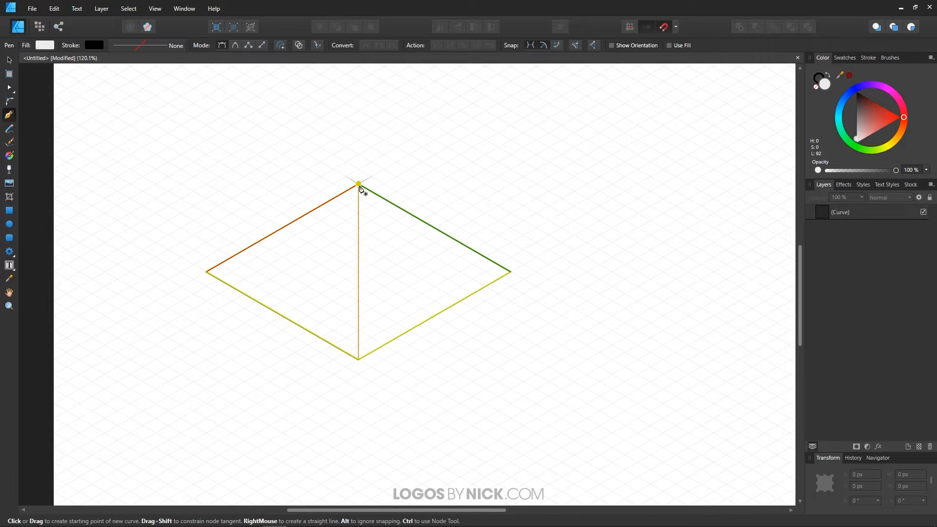
pyautogui.click(359, 184)
pyautogui.scroll(2, 345, 210)
pyautogui.click(366, 193)
pyautogui.click(148, 318)
pyautogui.click(129, 306)
pyautogui.click(366, 170)
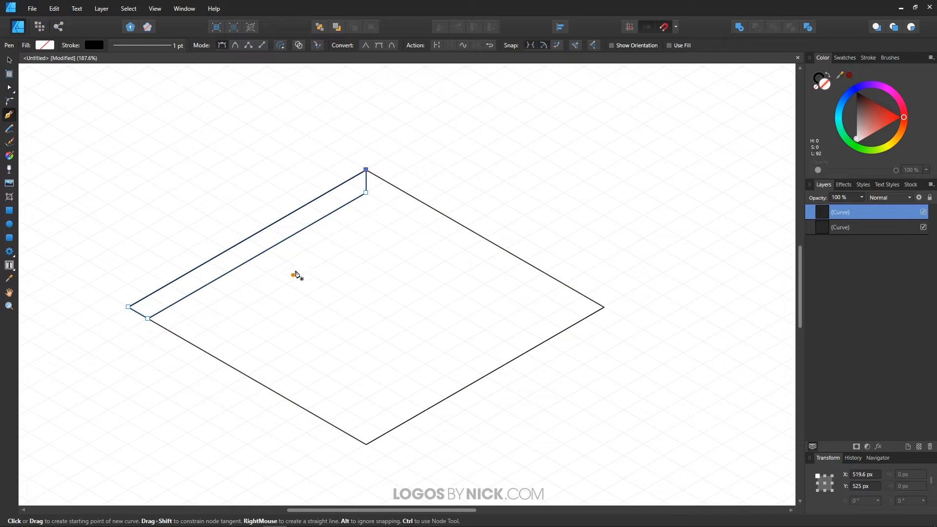
# Draw a matching closed inner wall strip about 25 px deep along the rhombus's upper-right edge
pyautogui.moveTo(335, 250)
pyautogui.mouseDown()
pyautogui.moveTo(412, 318)
pyautogui.moveTo(299, 231)
pyautogui.moveTo(431, 211)
pyautogui.moveTo(424, 291)
pyautogui.moveTo(359, 293)
pyautogui.moveTo(416, 270)
pyautogui.moveTo(356, 237)
pyautogui.mouseUp()
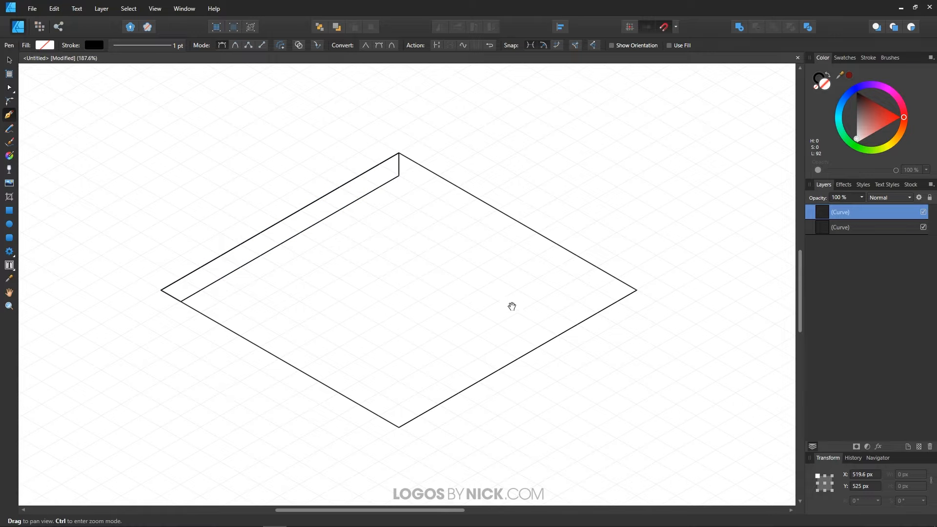
pyautogui.moveTo(510, 307); pyautogui.dragTo(531, 305)
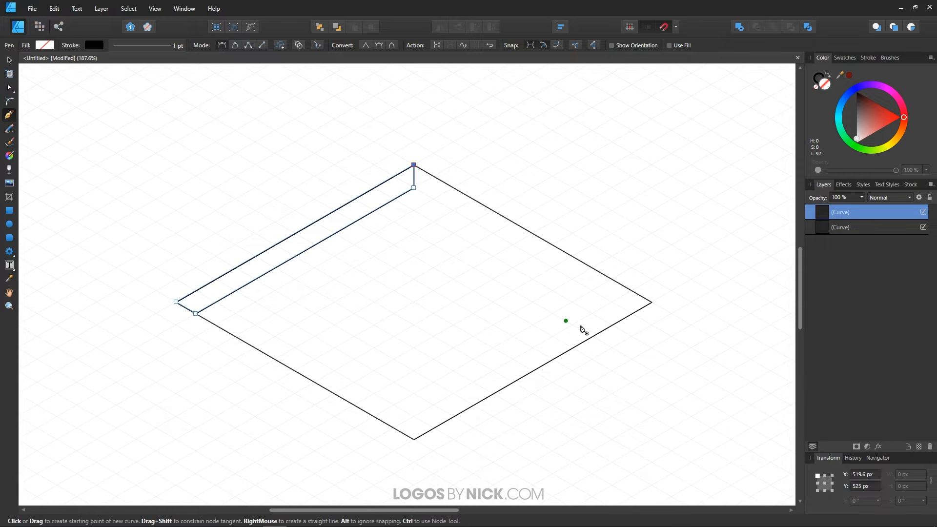
pyautogui.click(654, 306)
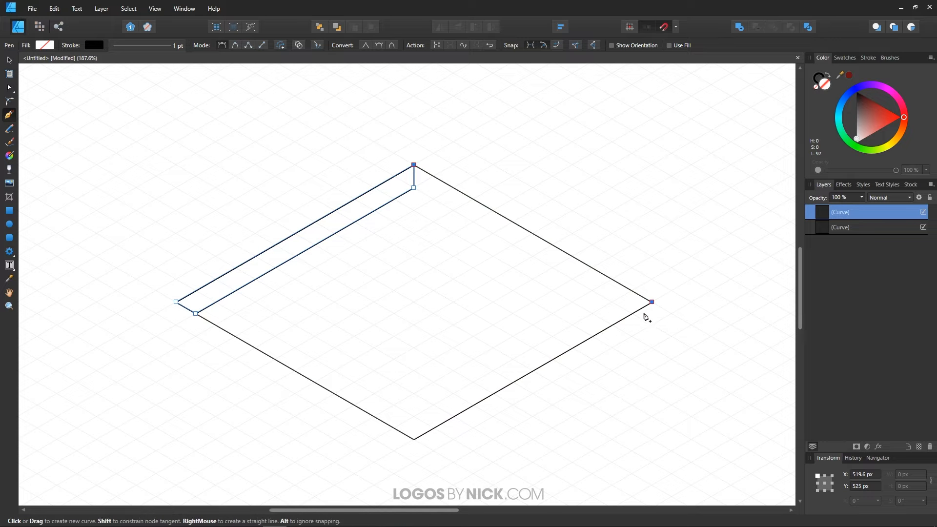
pyautogui.click(631, 313)
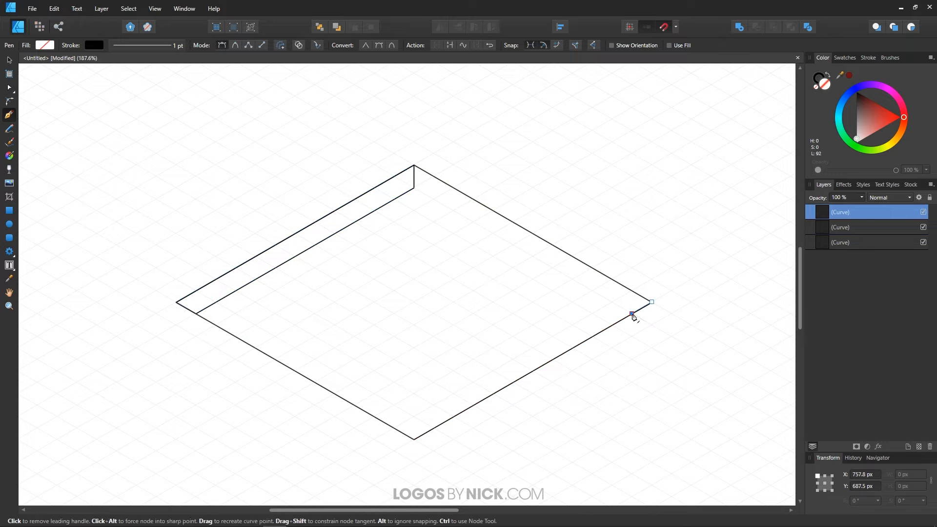
pyautogui.click(414, 188)
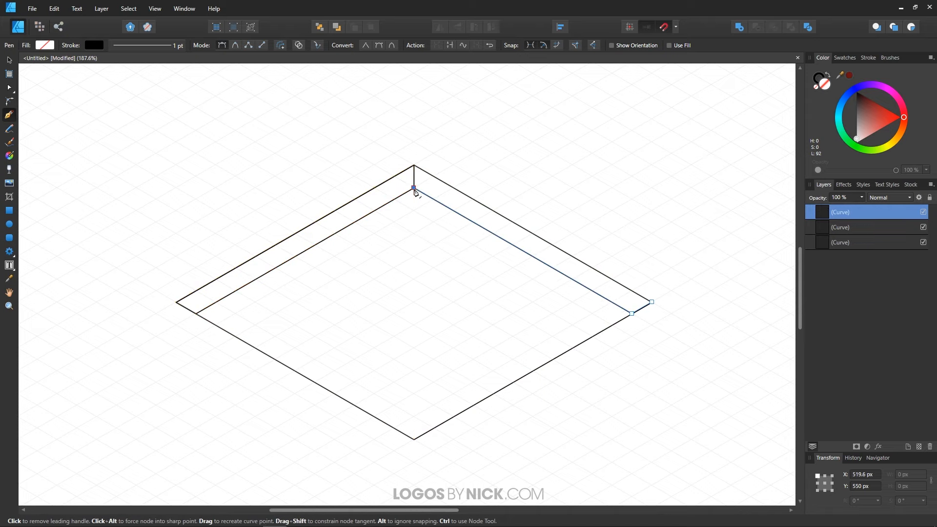
pyautogui.click(414, 166)
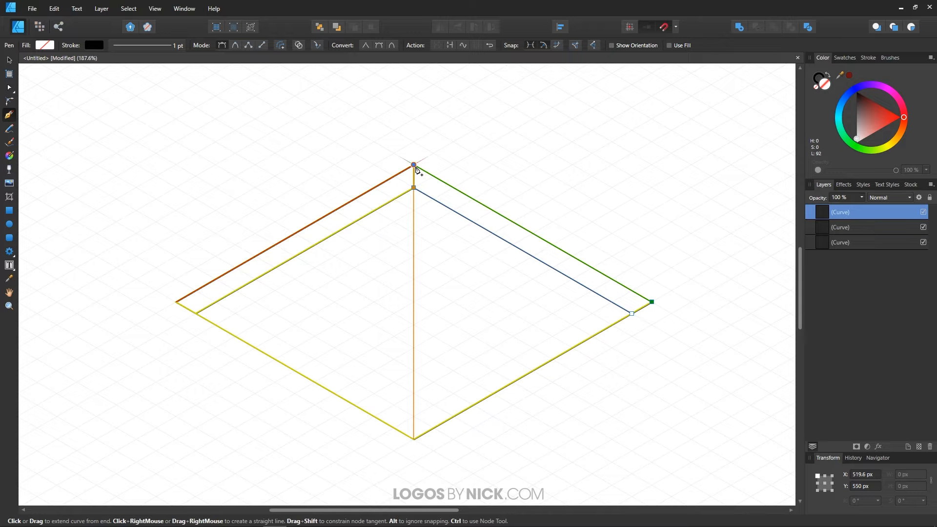
pyautogui.click(652, 303)
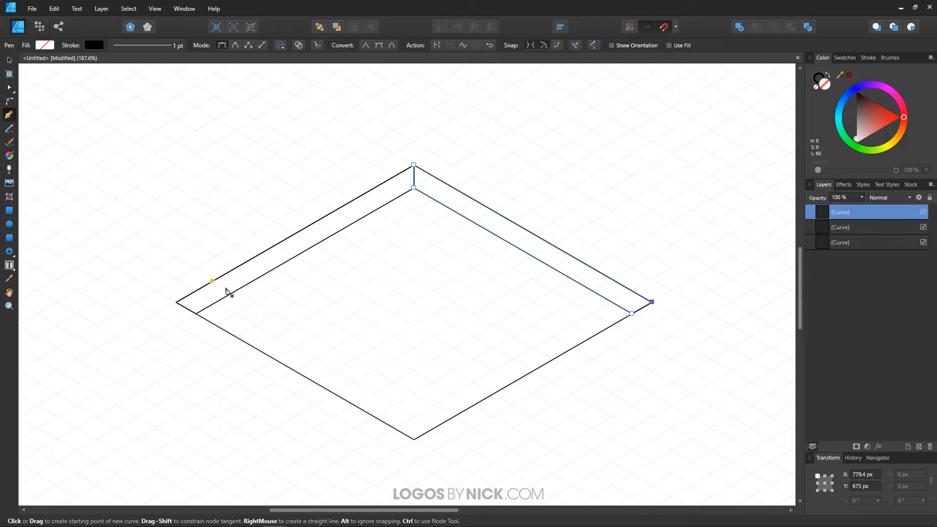
# Draw a larger closed rhombus of about 606 × 350 px evenly around the existing shape
pyautogui.scroll(-2, 379, 287)
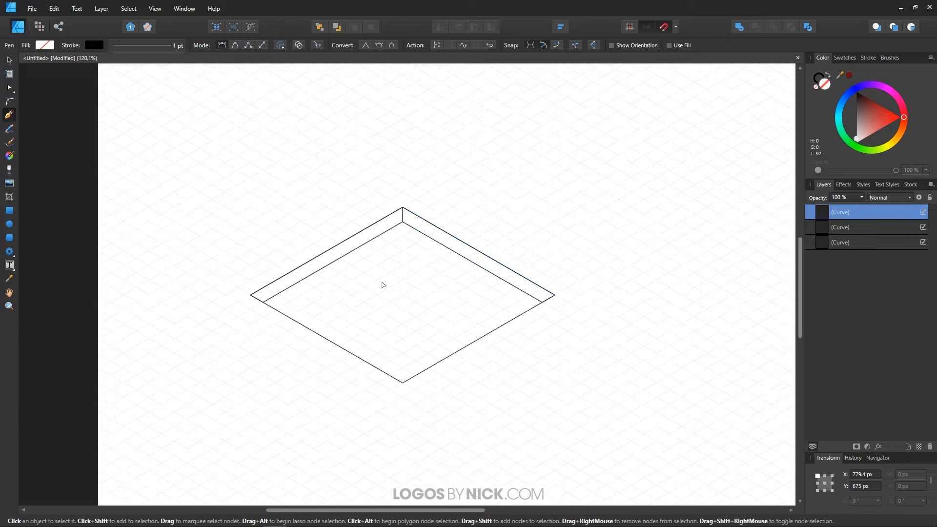
pyautogui.scroll(-1, 383, 285)
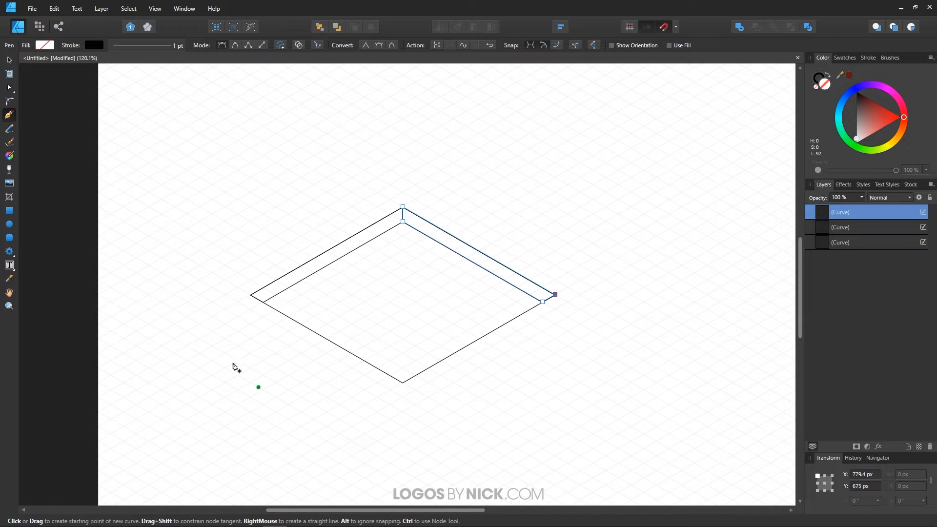
pyautogui.click(225, 295)
pyautogui.click(403, 192)
pyautogui.click(580, 294)
pyautogui.click(402, 396)
pyautogui.click(225, 295)
# Send the outer rhombus behind all the other curves and deselect it
pyautogui.click(9, 60)
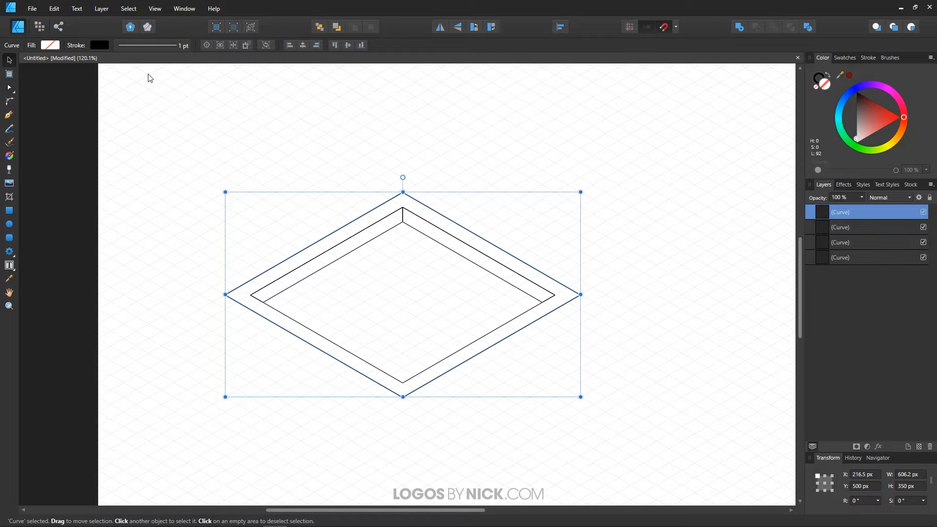
pyautogui.hotkey('ctrl', 'shift', '[')
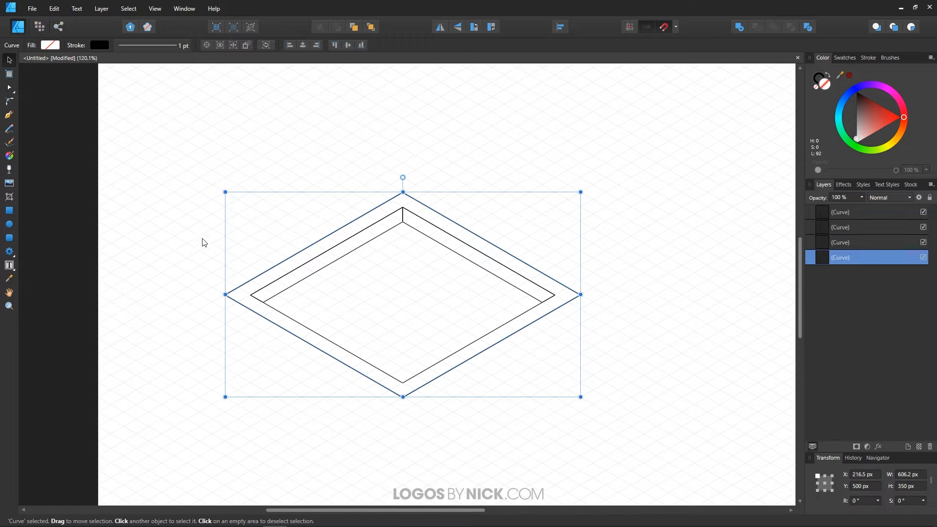
pyautogui.click(204, 220)
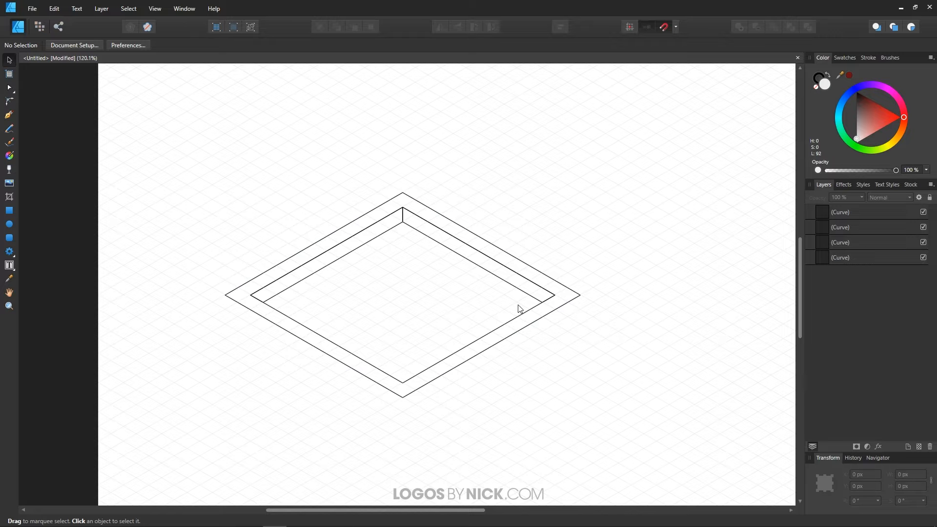
# Draw a closed side face about 25 px high below the outer rhombus's lower-right edge
pyautogui.press('p')
pyautogui.scroll(1, 454, 427)
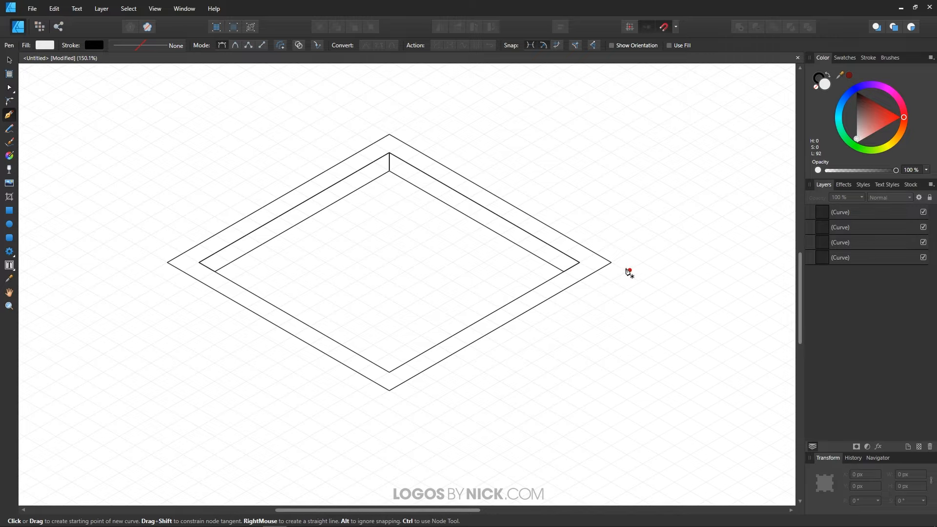
pyautogui.scroll(2, 581, 314)
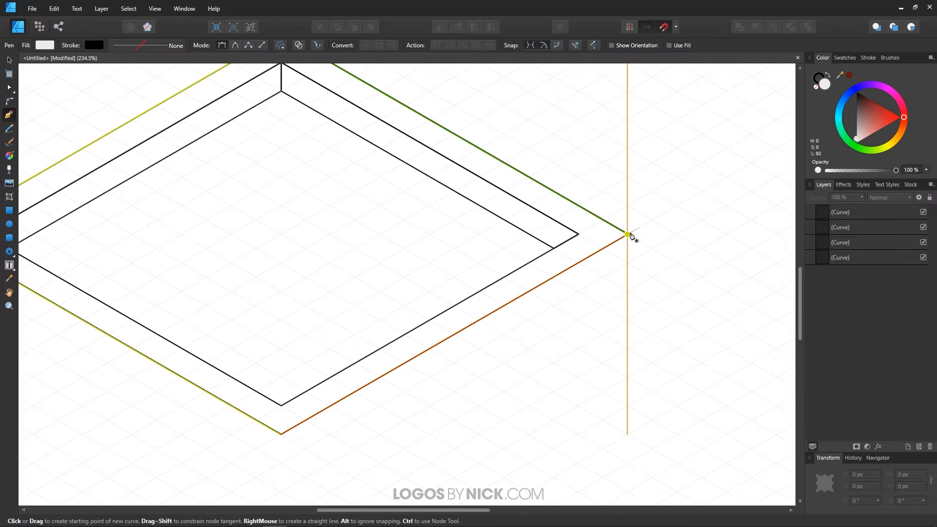
pyautogui.click(628, 235)
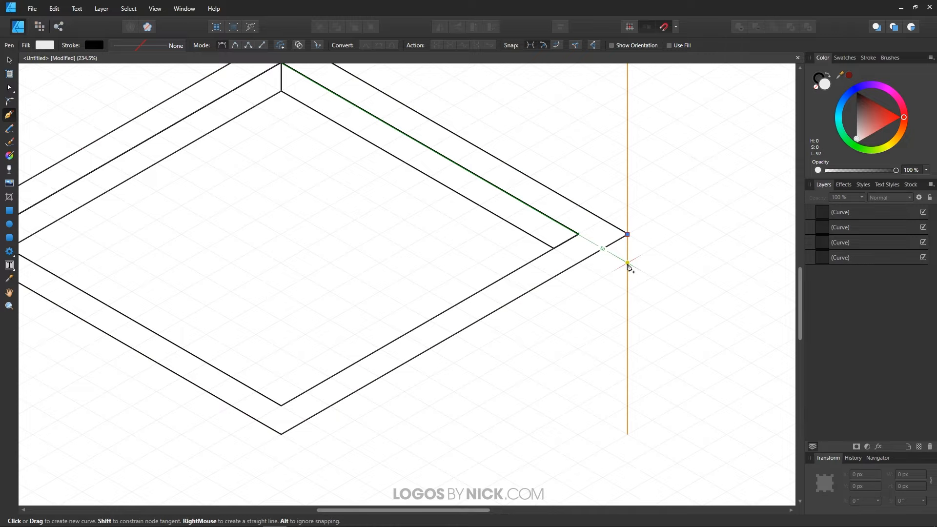
pyautogui.click(627, 262)
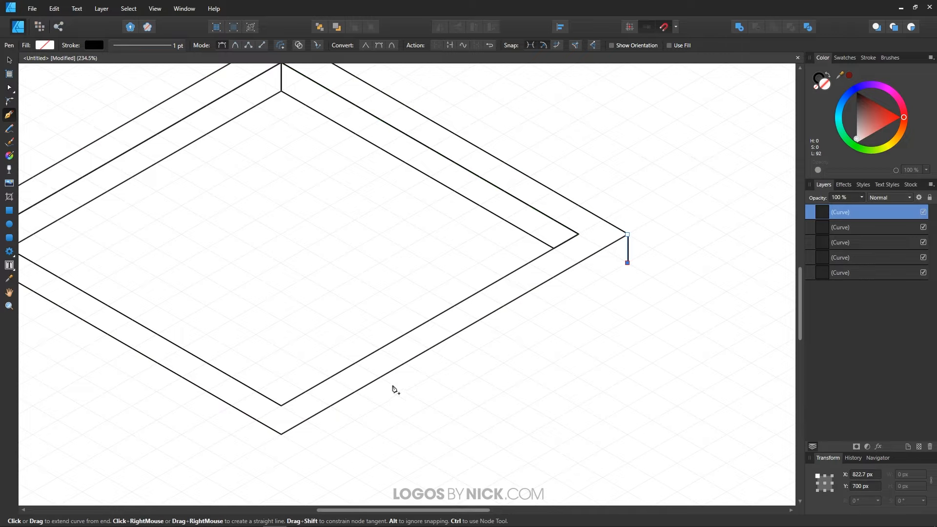
pyautogui.click(280, 463)
pyautogui.click(280, 433)
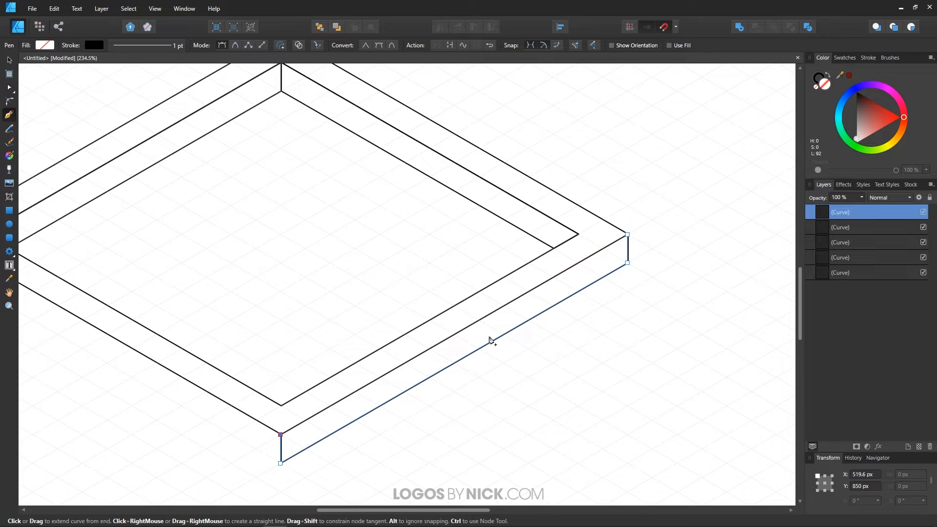
pyautogui.click(628, 235)
# Draw a closed side face about 25 px high below the outer rhombus's lower-left edge and deselect it
pyautogui.scroll(-2, 320, 310)
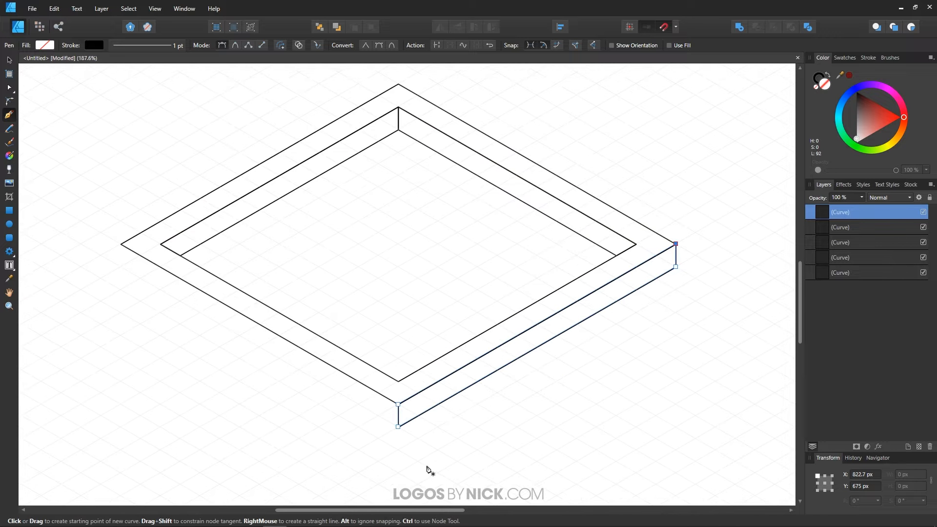
pyautogui.click(120, 244)
pyautogui.click(120, 267)
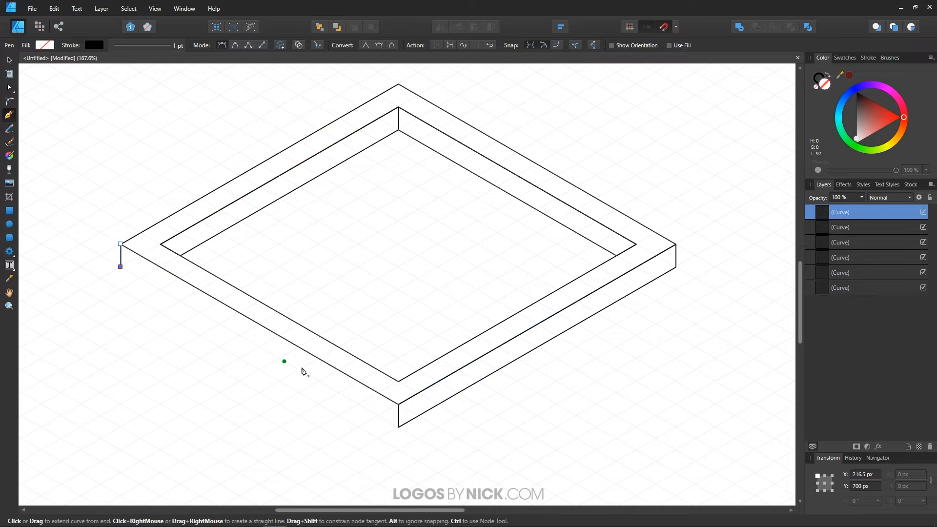
pyautogui.click(399, 426)
pyautogui.click(398, 404)
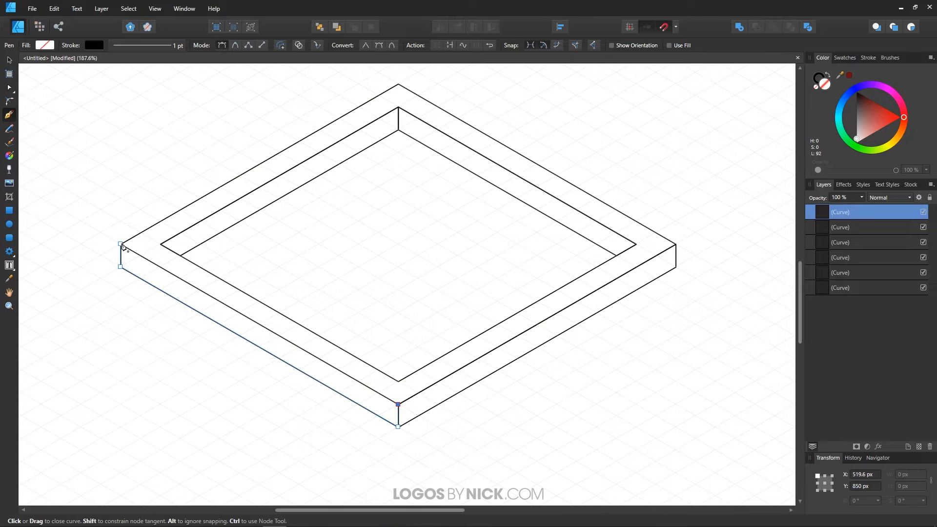
pyautogui.click(122, 246)
pyautogui.moveTo(397, 303); pyautogui.dragTo(305, 200)
pyautogui.keyDown('ctrl'); pyautogui.click(572, 265); pyautogui.keyUp('ctrl')
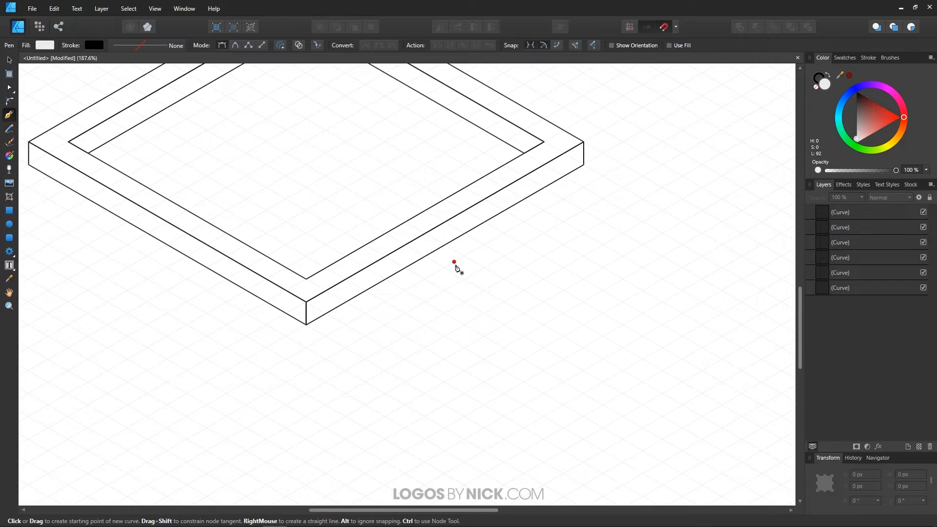
# Draw a closed body face about 325 px high below the lower-right rim, inset slightly from the rim's right corner, and deselect it
pyautogui.moveTo(480, 254); pyautogui.dragTo(514, 221)
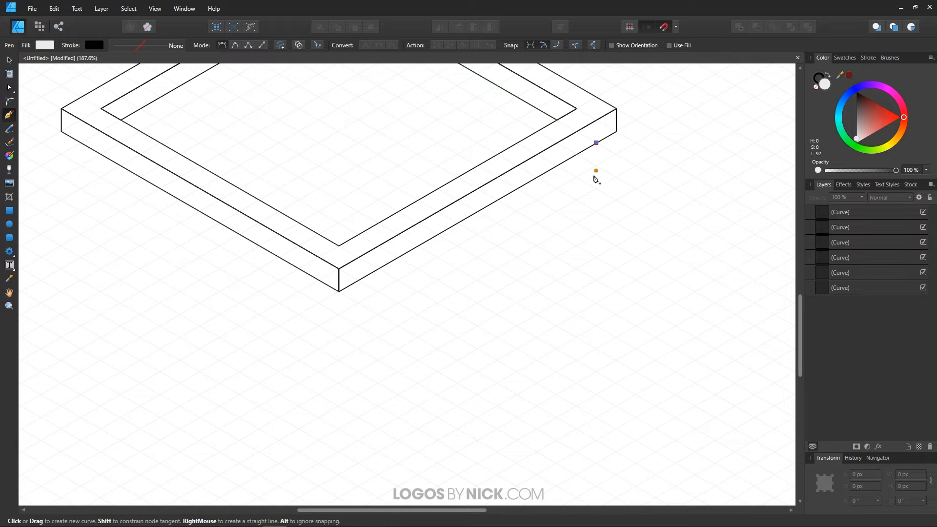
pyautogui.scroll(-3, 566, 338)
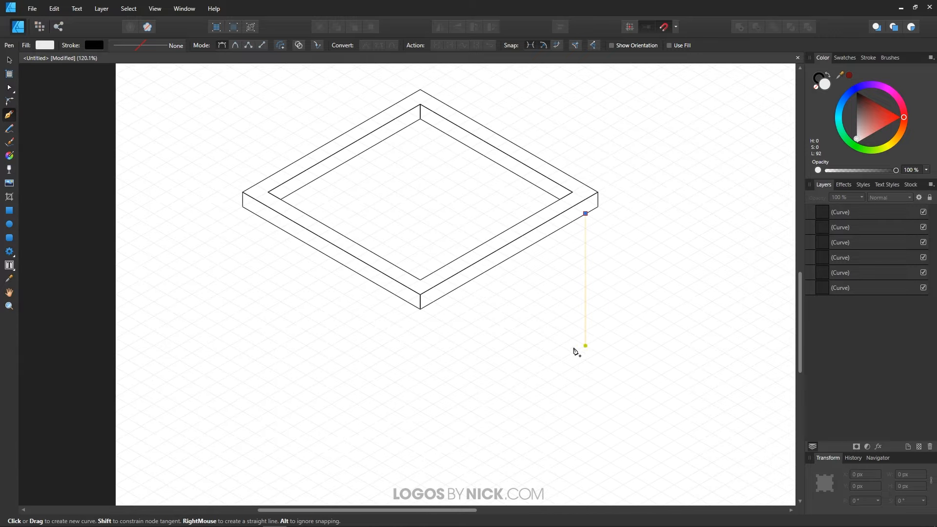
pyautogui.click(586, 404)
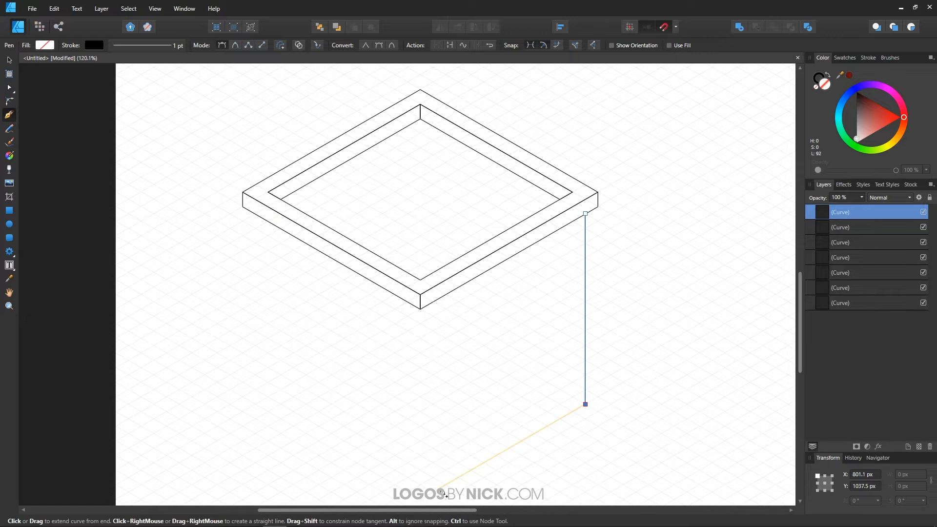
pyautogui.moveTo(436, 490); pyautogui.dragTo(461, 423)
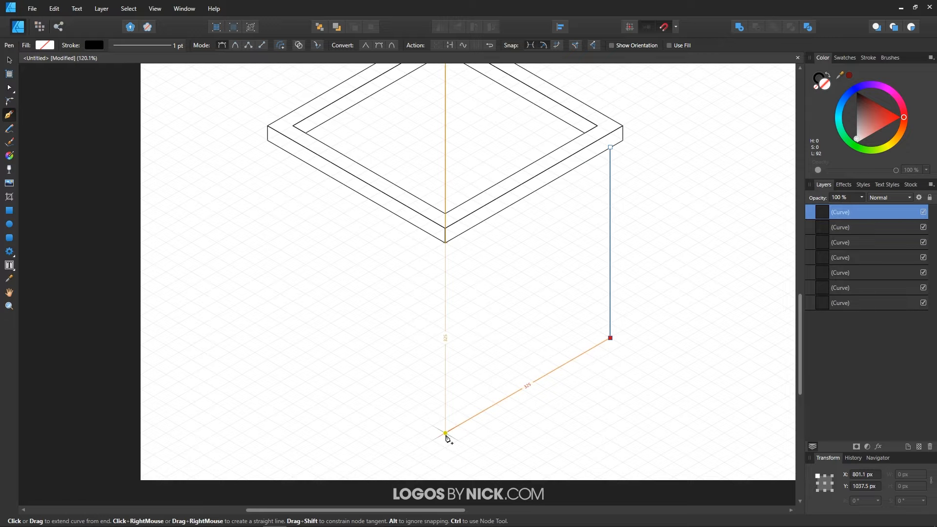
pyautogui.click(445, 433)
pyautogui.click(445, 242)
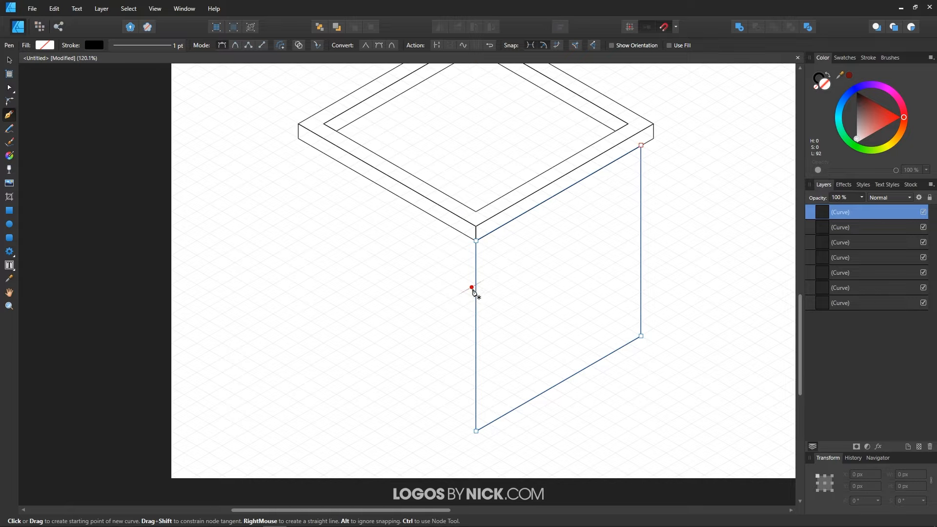
pyautogui.hotkey('ctrl', 'd')
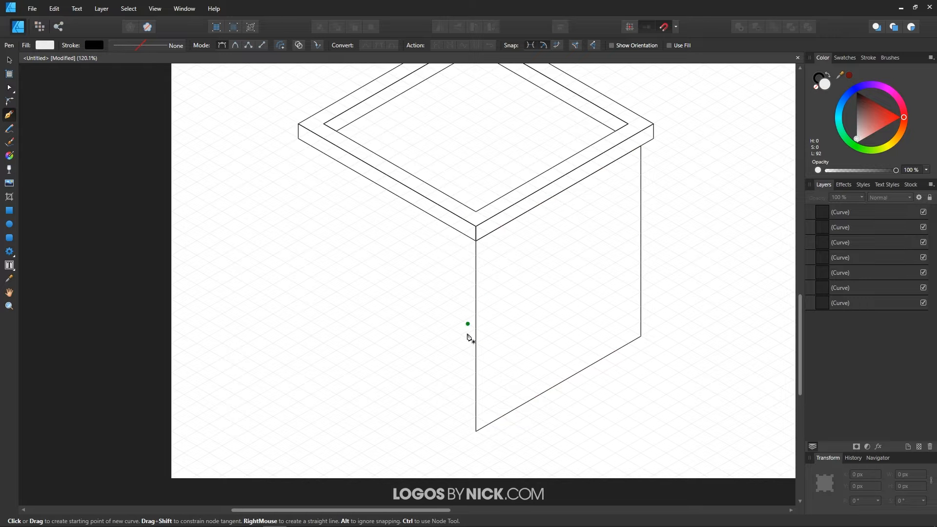
# Draw the adjoining closed body face below the lower-left rim, sharing the front vertical edge and inset slightly from the rim's left corner
pyautogui.click(476, 241)
pyautogui.click(476, 431)
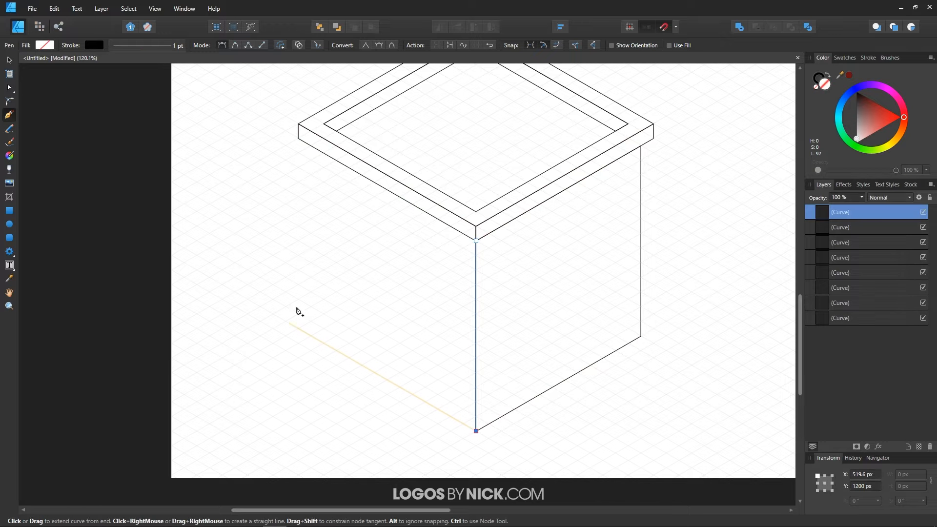
pyautogui.click(289, 322)
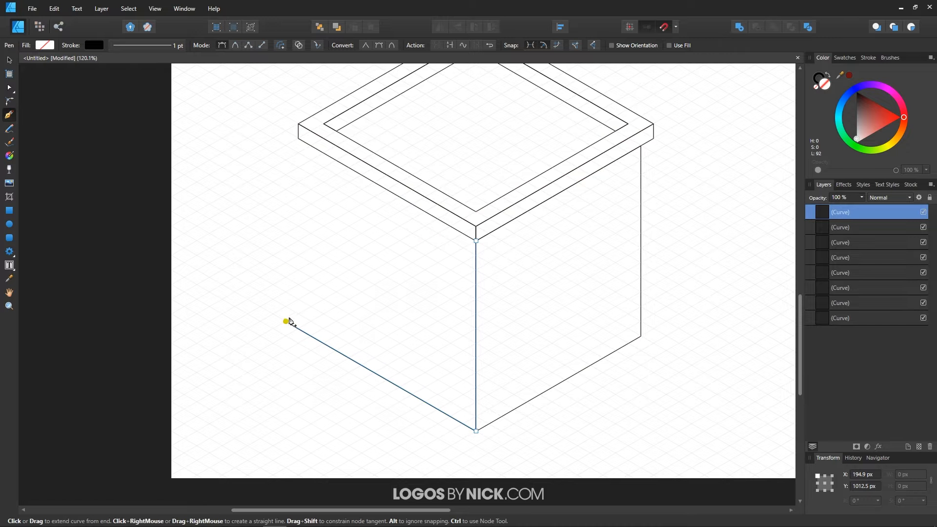
pyautogui.click(310, 145)
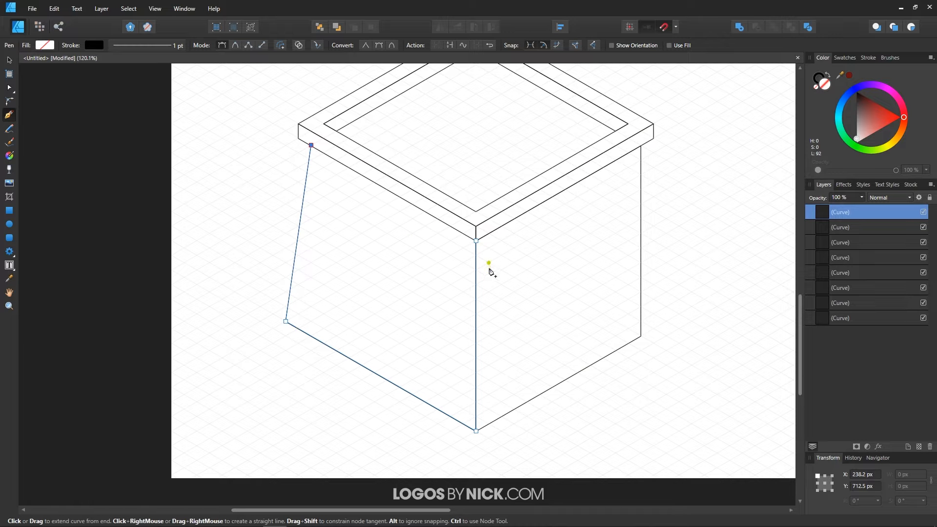
pyautogui.click(476, 242)
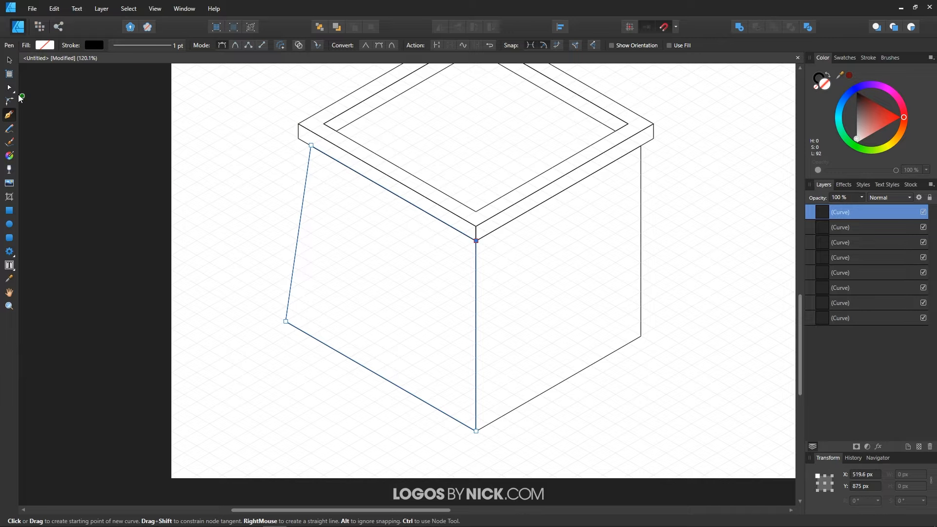
# Move the left body face's lower-left node directly beneath its upper-left node to make that edge vertical, and deselect the face
pyautogui.click(9, 89)
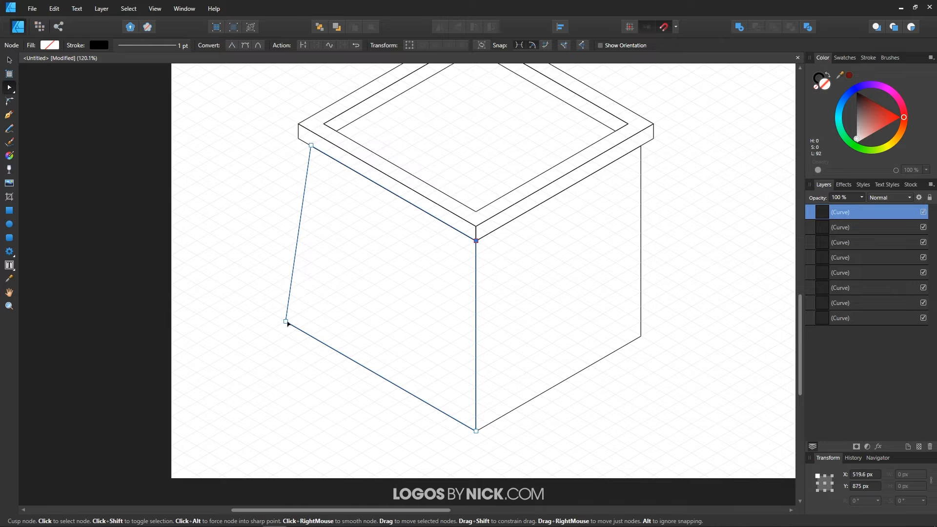
pyautogui.moveTo(287, 323); pyautogui.dragTo(306, 336)
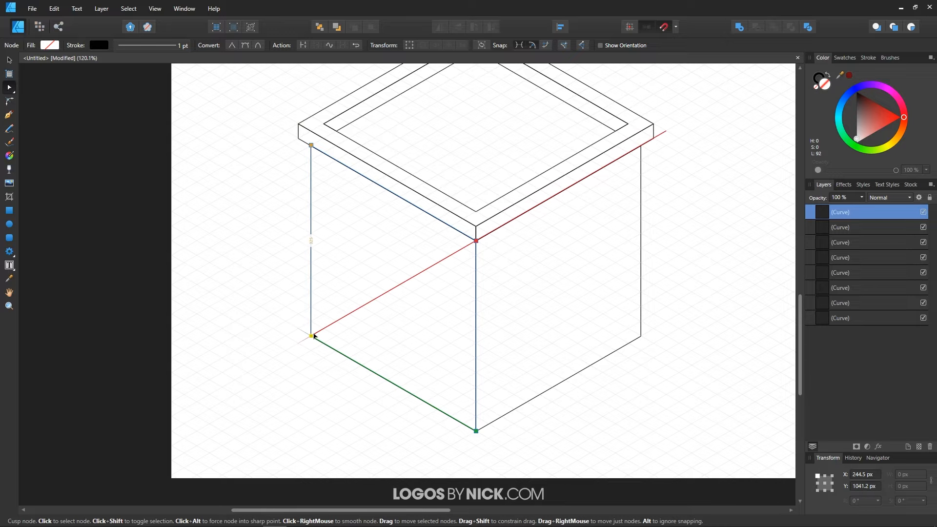
pyautogui.click(418, 391)
pyautogui.moveTo(584, 246); pyautogui.dragTo(474, 312)
pyautogui.scroll(-1, 458, 315)
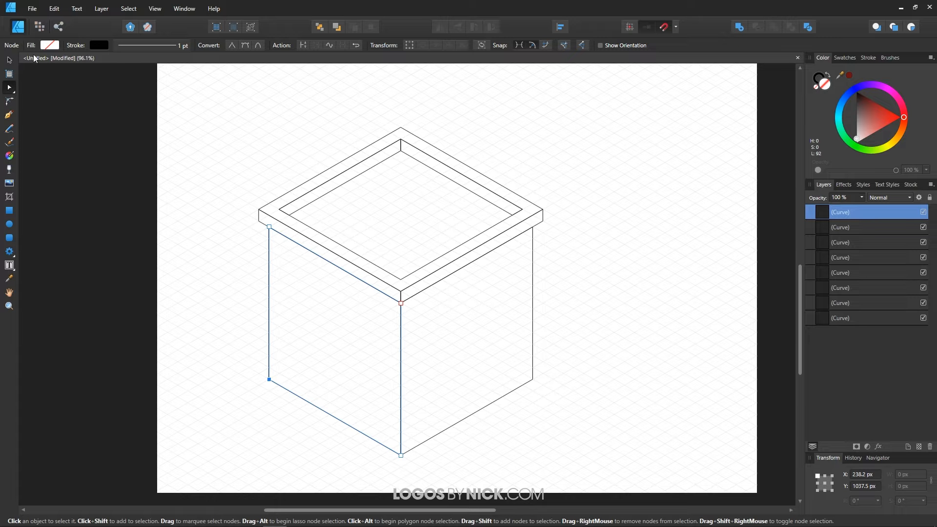
pyautogui.click(9, 61)
pyautogui.click(248, 202)
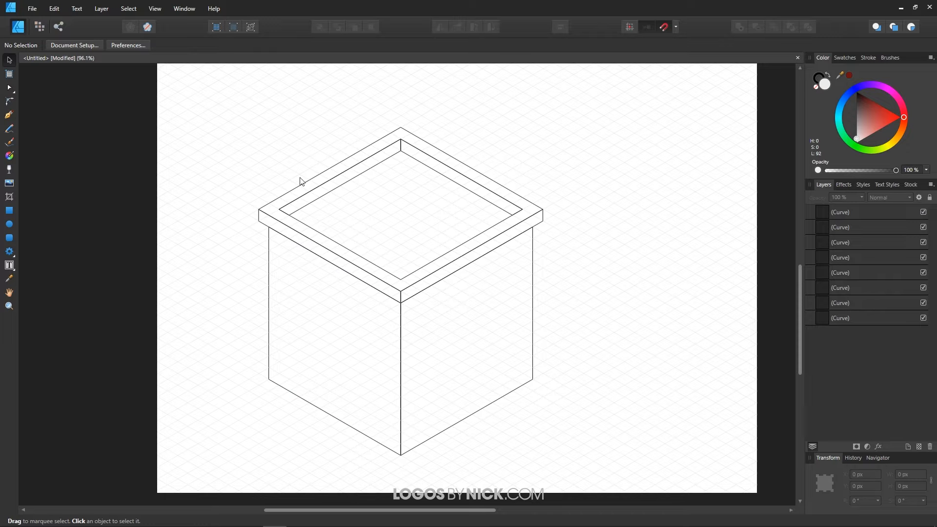
# Switch the colour picker to Boxes and fill the outer rhombus with bright red
pyautogui.click(294, 193)
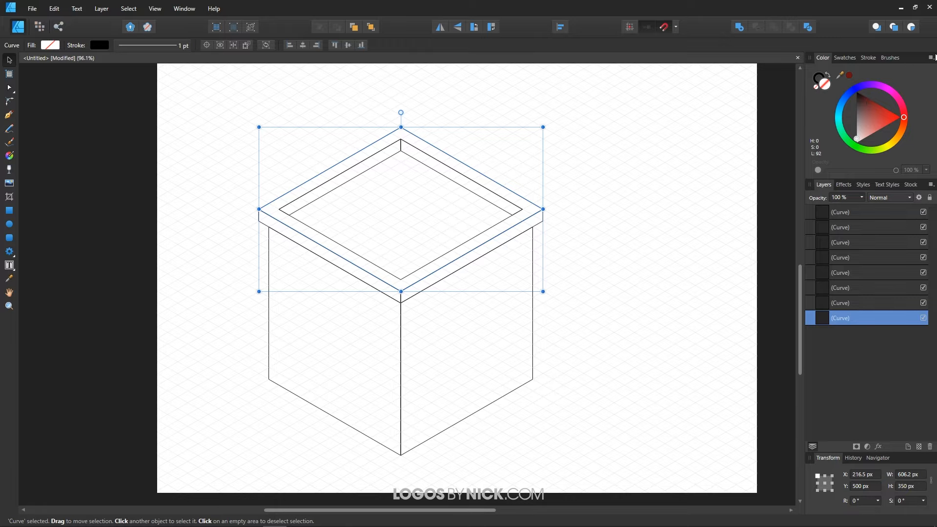
pyautogui.click(931, 59)
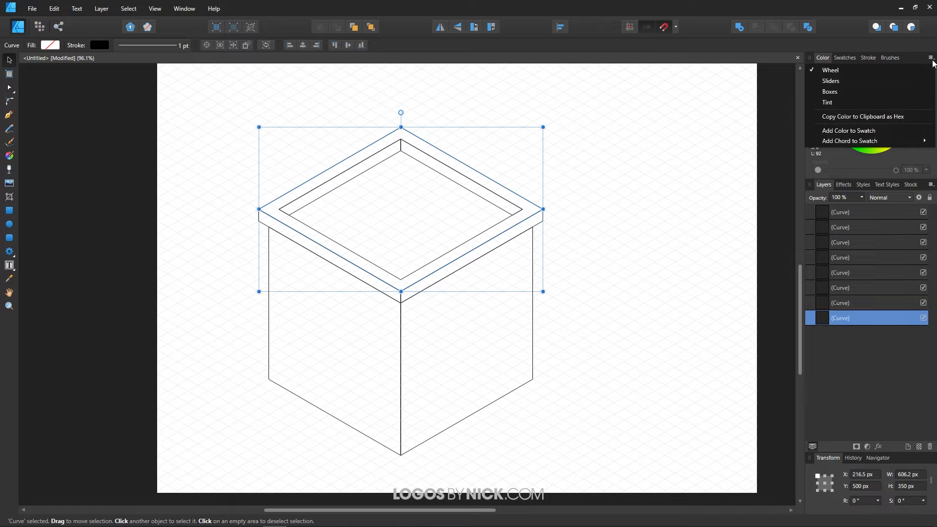
pyautogui.click(854, 88)
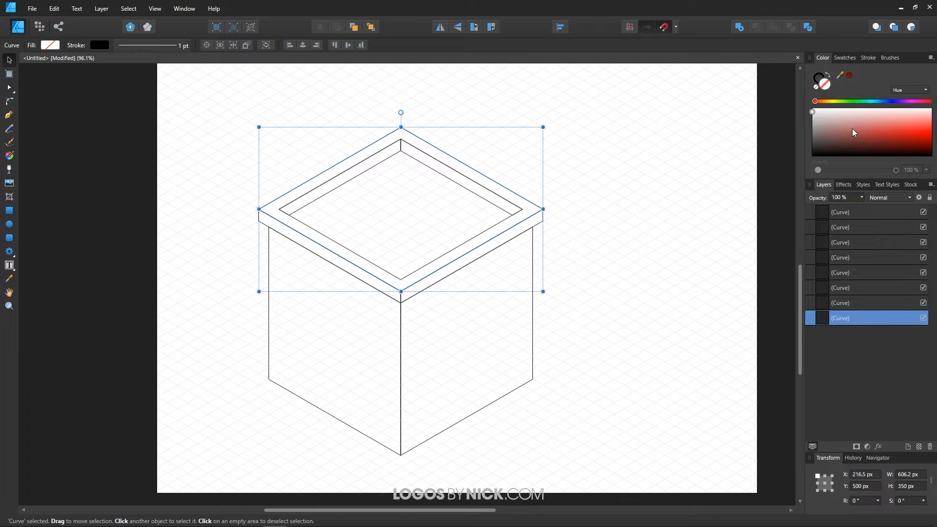
pyautogui.moveTo(853, 128); pyautogui.dragTo(932, 132)
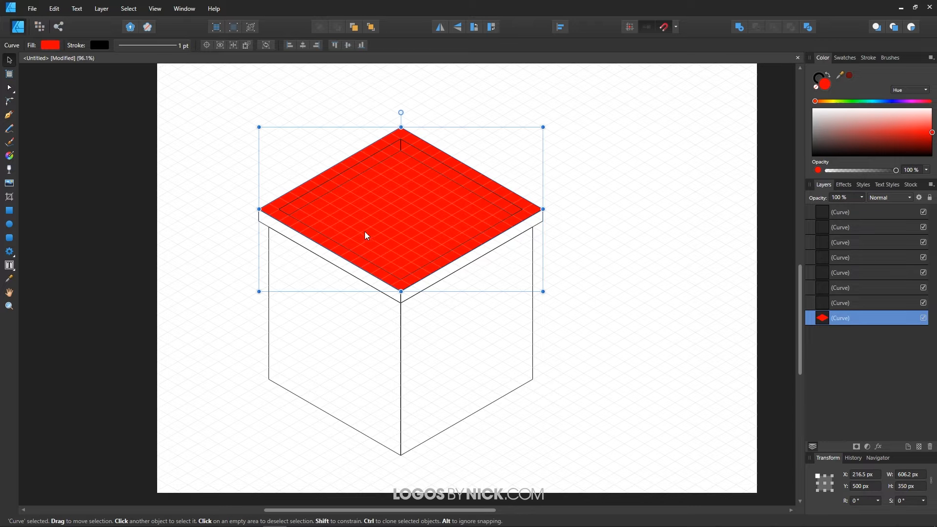
# Fill the upper-left inner wall strip with dark red and the upper-right inner wall strip with light pink
pyautogui.click(347, 170)
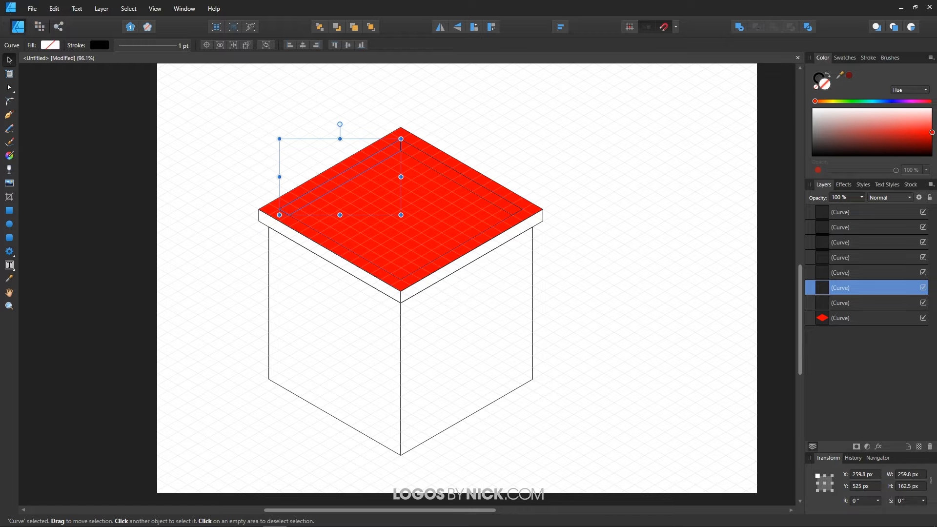
pyautogui.moveTo(931, 136)
pyautogui.mouseDown()
pyautogui.moveTo(932, 153)
pyautogui.moveTo(931, 144)
pyautogui.mouseUp()
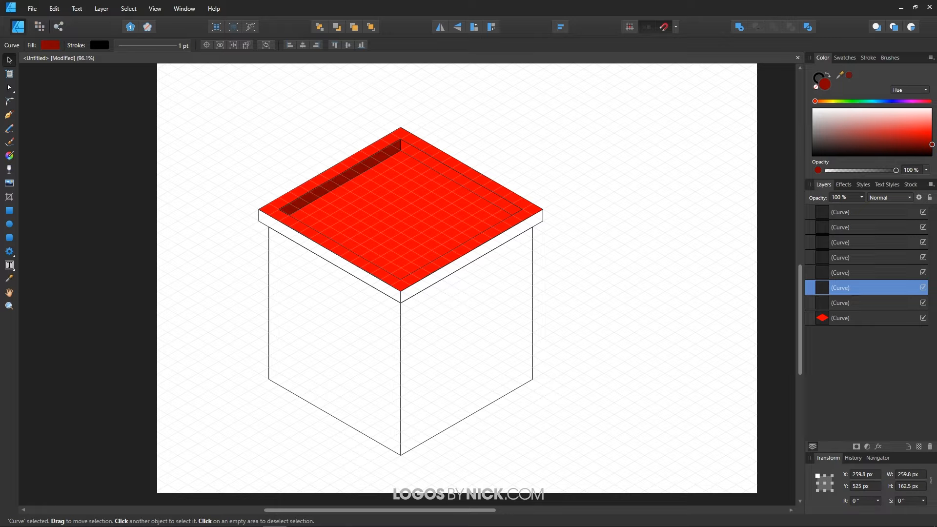
pyautogui.click(442, 174)
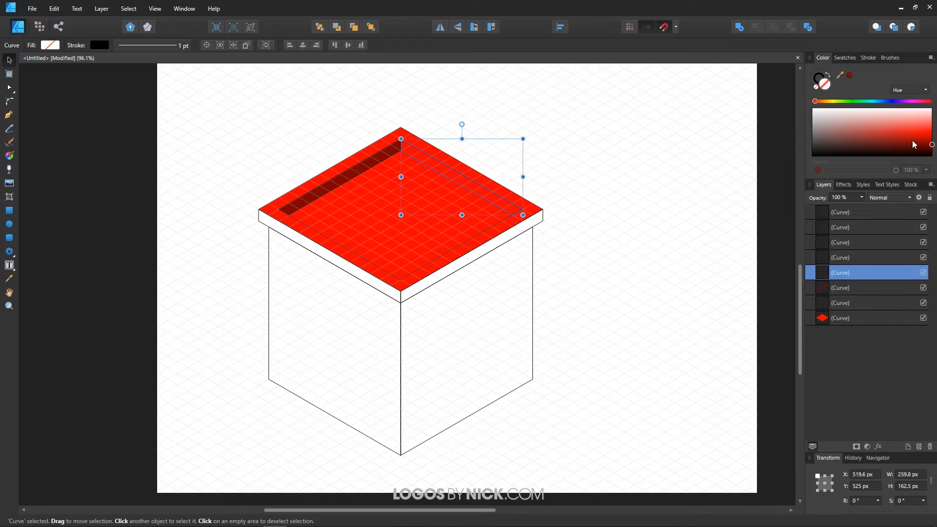
pyautogui.moveTo(932, 146); pyautogui.dragTo(929, 118)
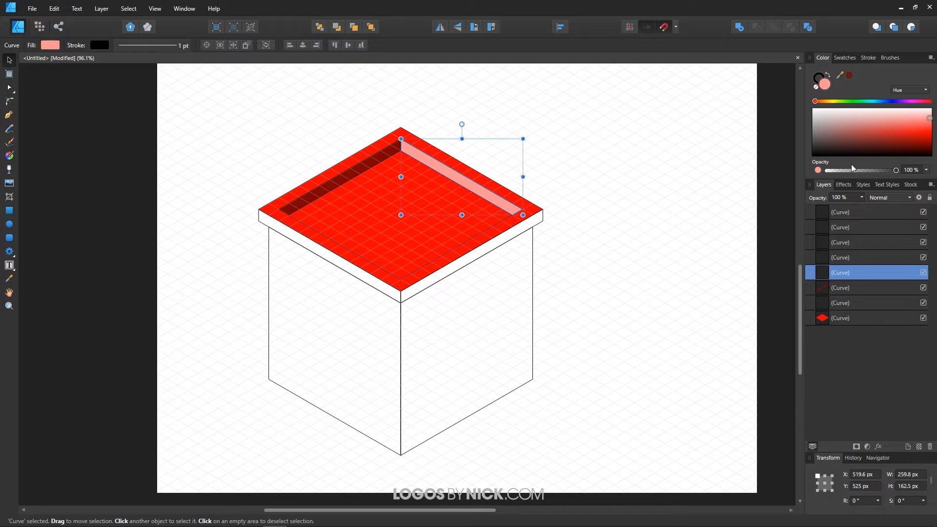
# Fill the inner rhombus with a very dark grey
pyautogui.click(420, 267)
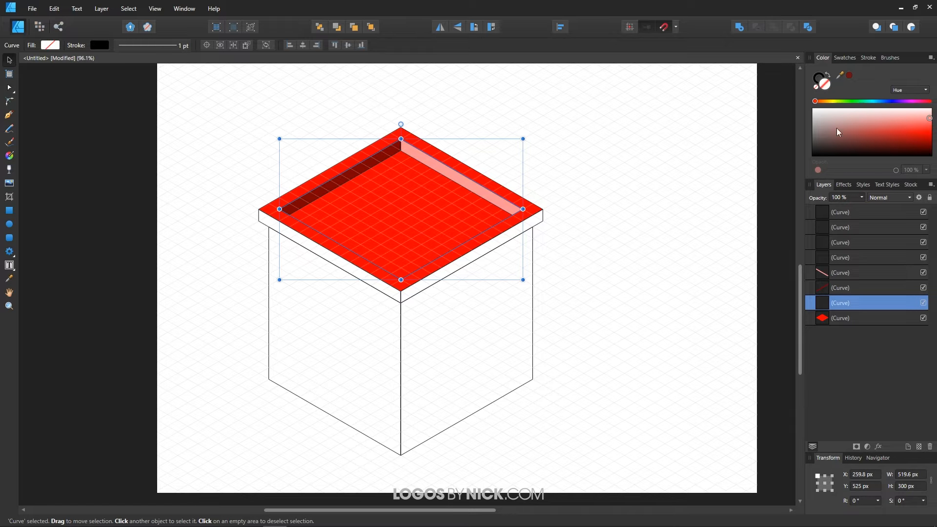
pyautogui.moveTo(816, 141); pyautogui.dragTo(795, 145)
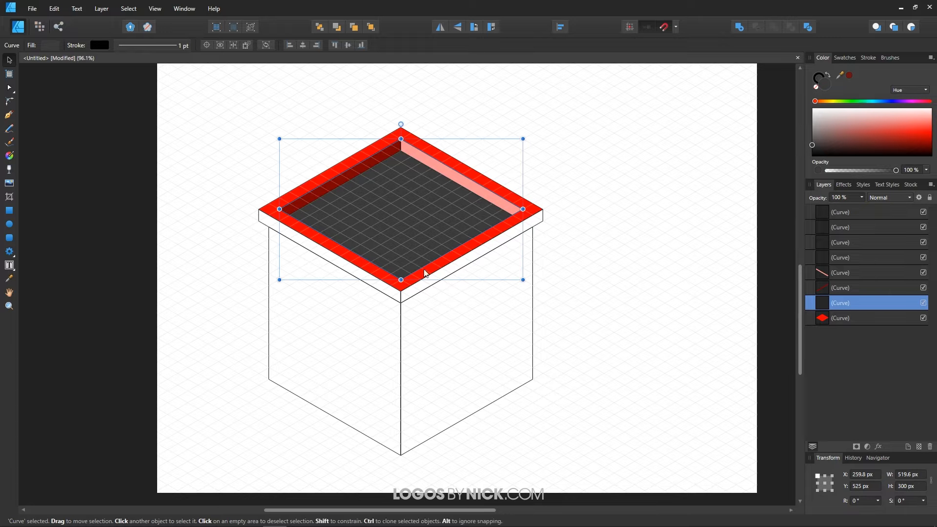
# Fill the rim's lower-right side face with the dark red sampled from the upper-left inner wall
pyautogui.click(544, 219)
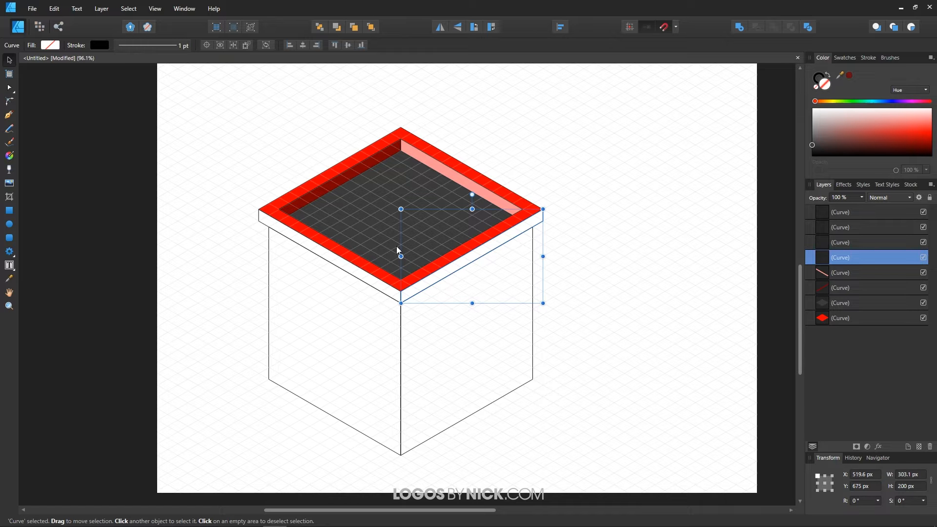
pyautogui.press('i')
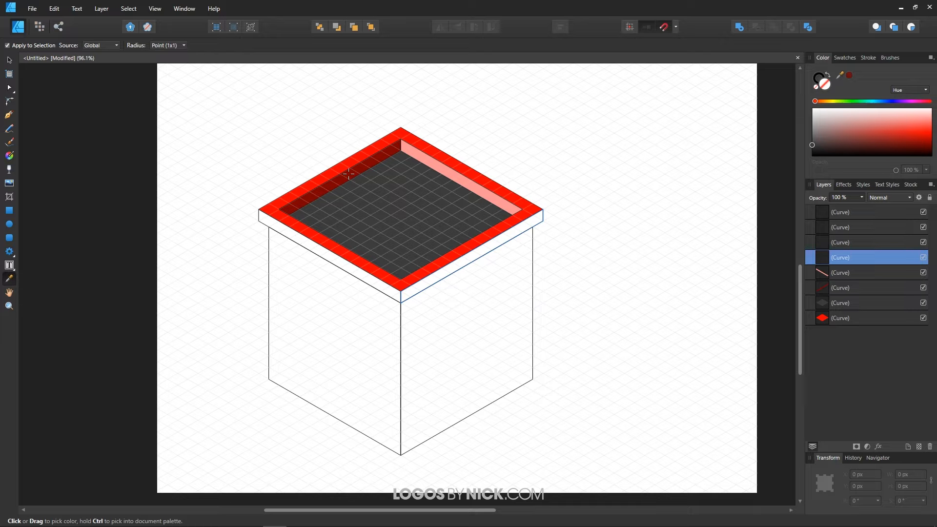
pyautogui.click(348, 173)
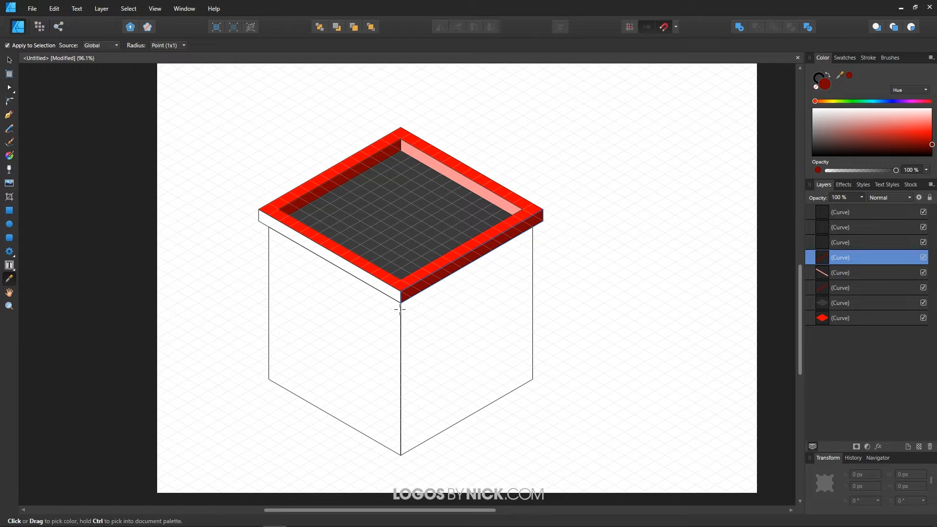
pyautogui.press('v')
# Fill the rim's lower-left side face with the light pink sampled from the upper-right inner wall and deselect it
pyautogui.click(349, 278)
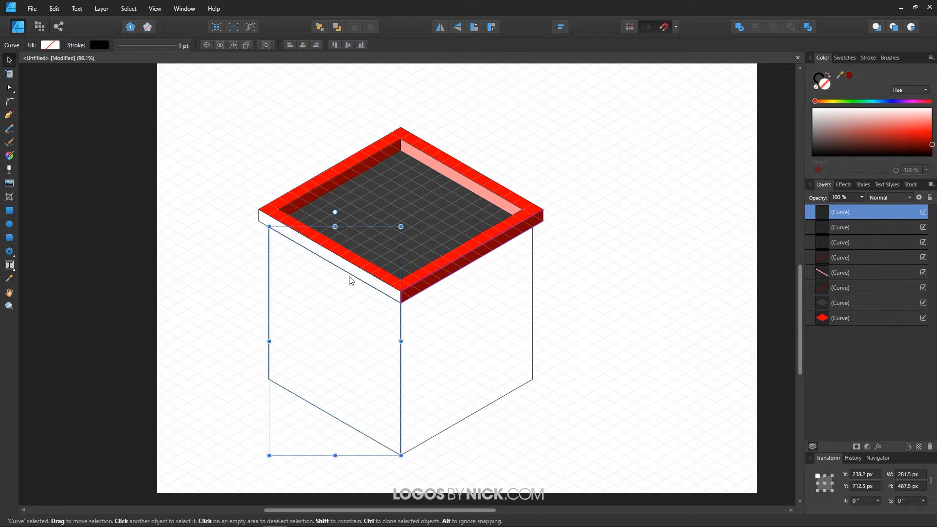
pyautogui.click(260, 226)
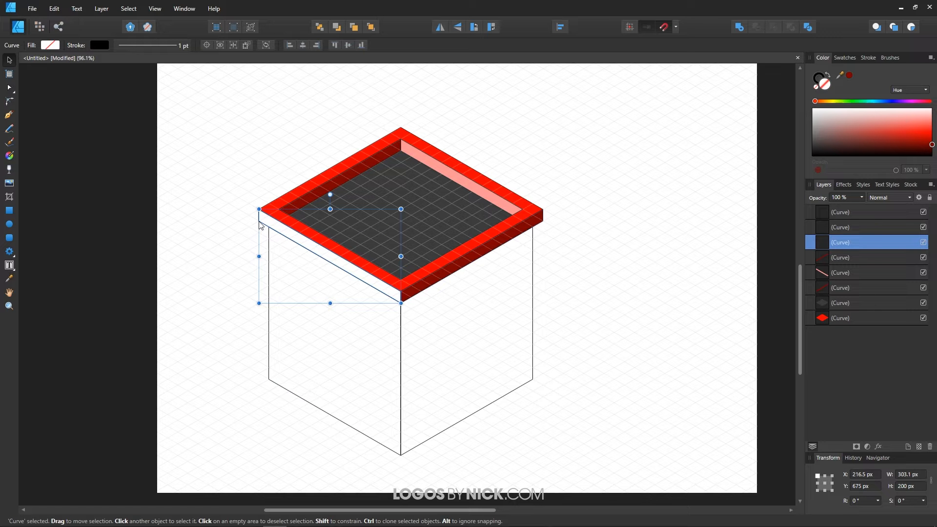
pyautogui.press('i')
pyautogui.click(447, 171)
pyautogui.press('v')
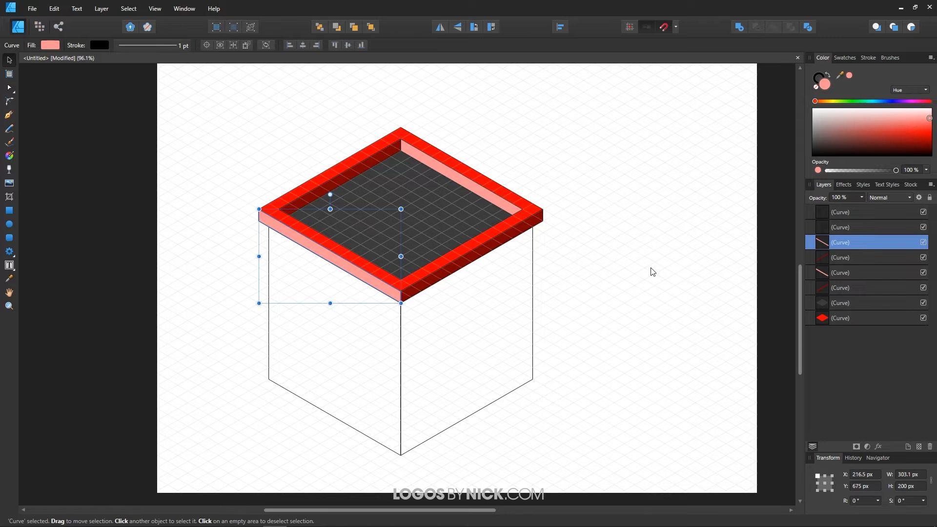
pyautogui.click(650, 268)
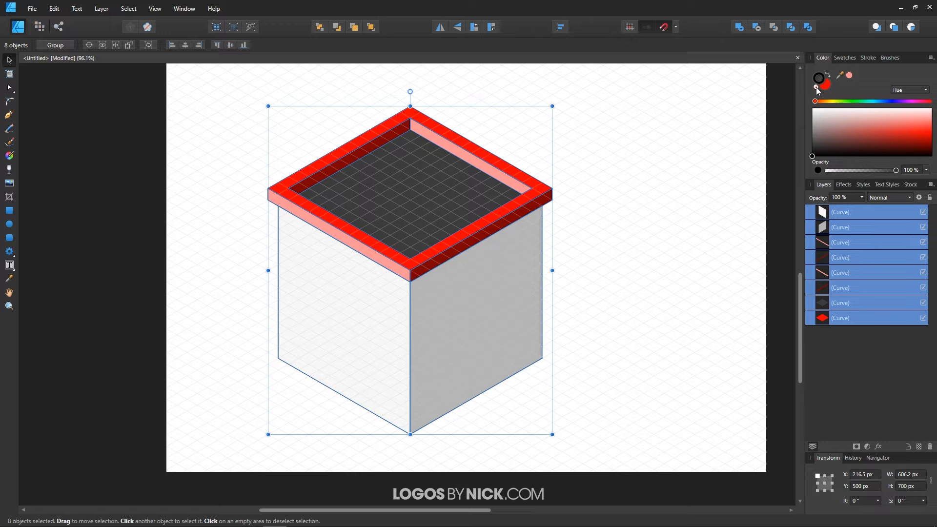
# Remove the stroke from all eight selected curves of the box and deselect them
pyautogui.click(816, 88)
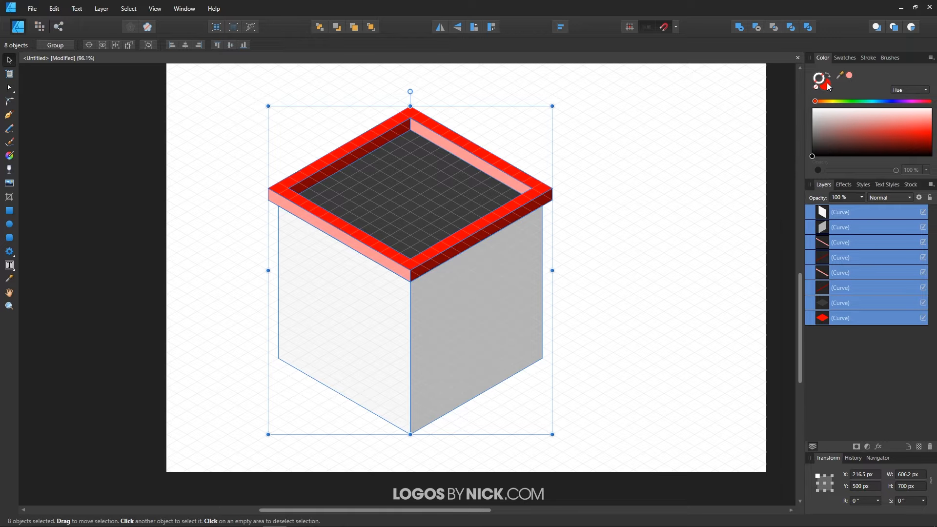
pyautogui.click(662, 159)
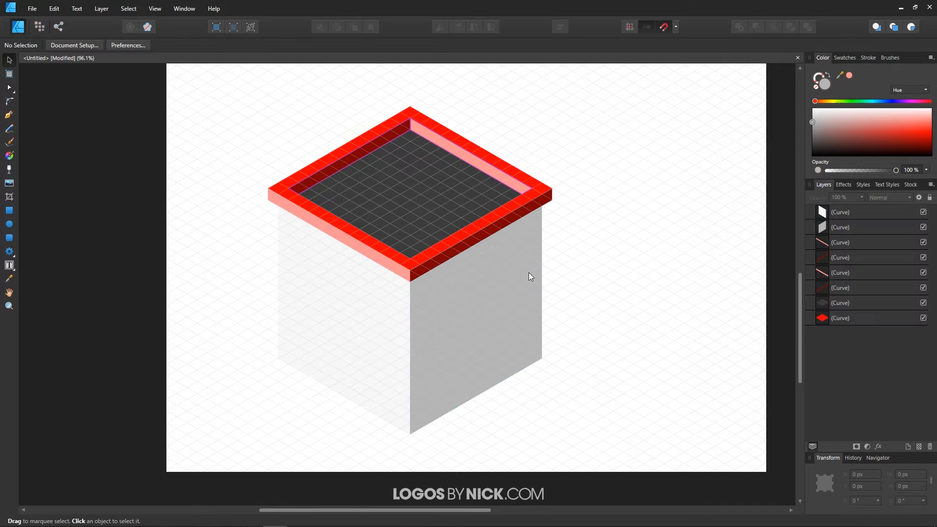
pyautogui.moveTo(528, 272); pyautogui.dragTo(517, 303)
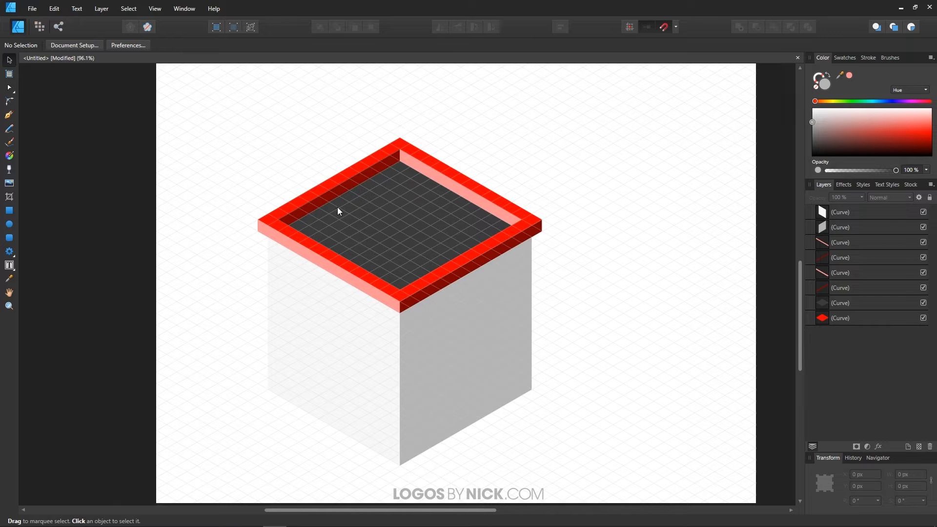
# Draw a one-cell-wide shadow strip on the recessed floor along the dark red inner wall with the Pen tool and fill it black
pyautogui.scroll(3, 380, 175)
pyautogui.press('p')
pyautogui.click(220, 284)
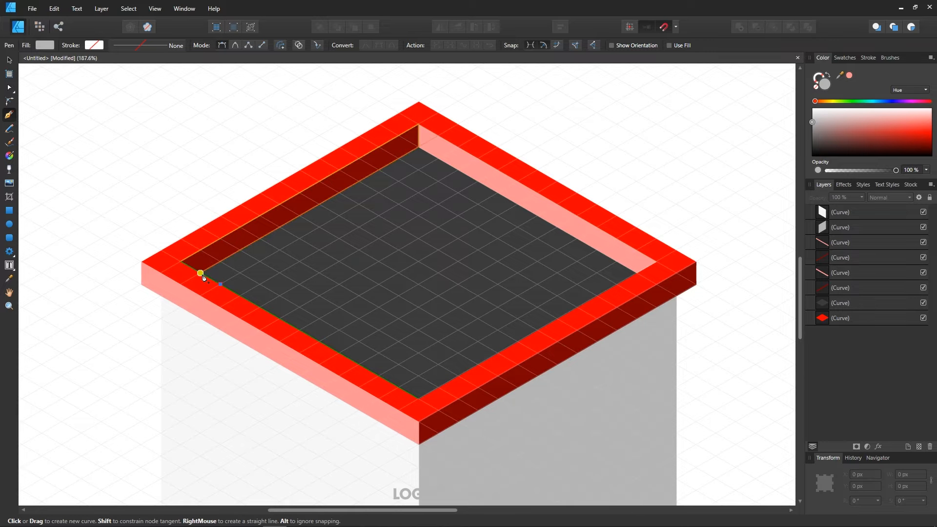
pyautogui.click(200, 272)
pyautogui.moveTo(418, 147); pyautogui.dragTo(438, 158)
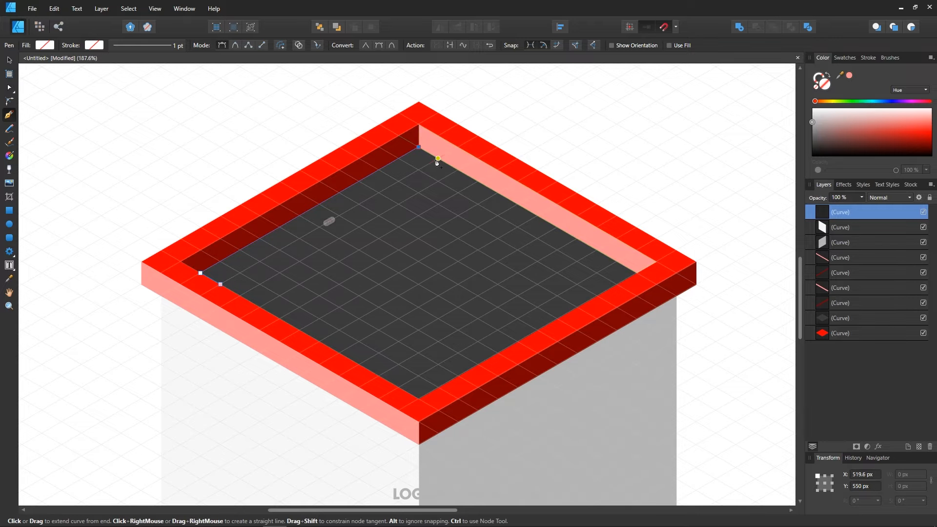
pyautogui.click(220, 285)
pyautogui.click(812, 157)
# Draw a shadow strip directly below the rim across the grey right face, fill it with a darker grey and deselect it
pyautogui.scroll(-2, 351, 299)
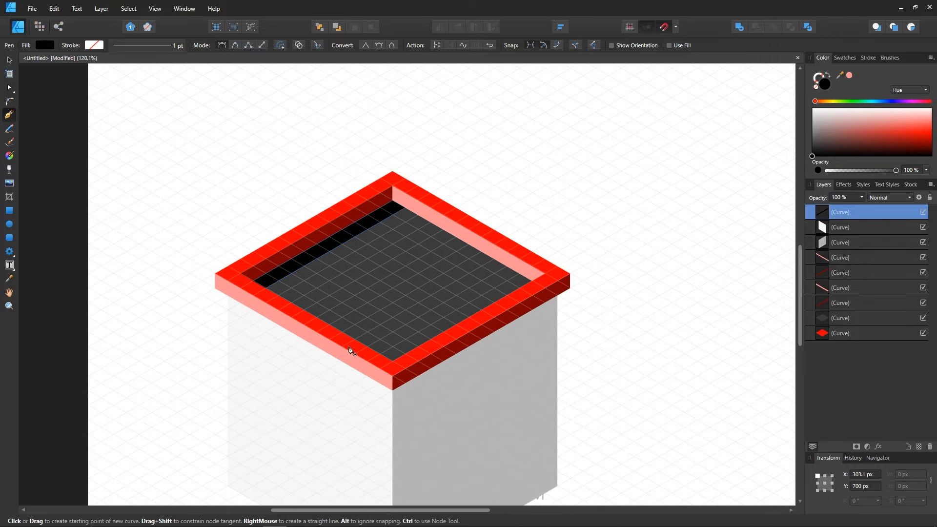
pyautogui.moveTo(350, 354); pyautogui.dragTo(368, 305)
pyautogui.scroll(1, 402, 363)
pyautogui.moveTo(441, 351); pyautogui.dragTo(419, 286)
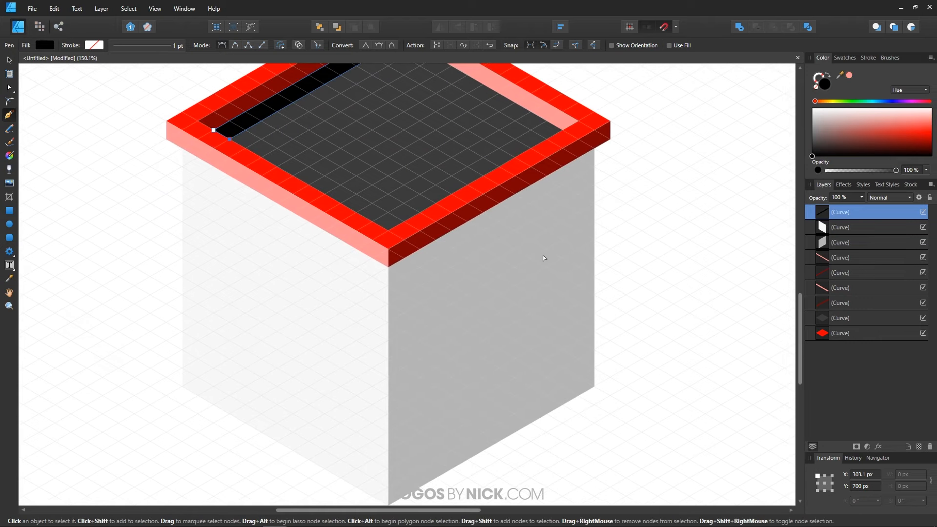
pyautogui.scroll(1, 544, 257)
pyautogui.click(606, 121)
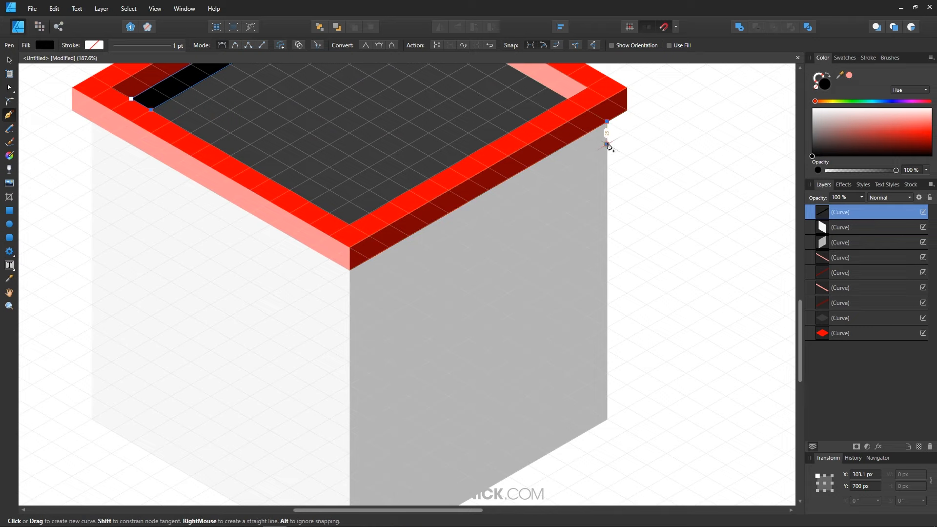
pyautogui.click(606, 144)
pyautogui.click(349, 292)
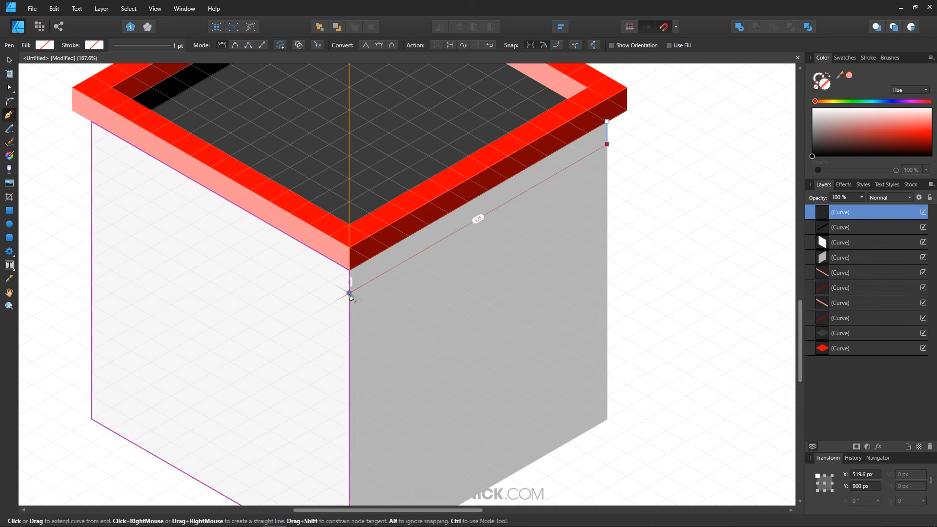
pyautogui.click(349, 269)
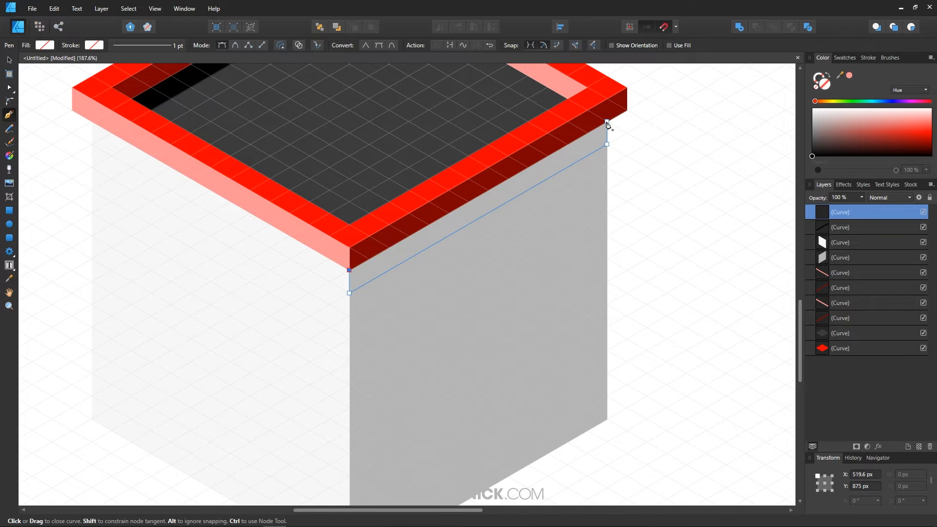
pyautogui.click(607, 124)
pyautogui.scroll(-3, 501, 307)
pyautogui.scroll(1, 456, 310)
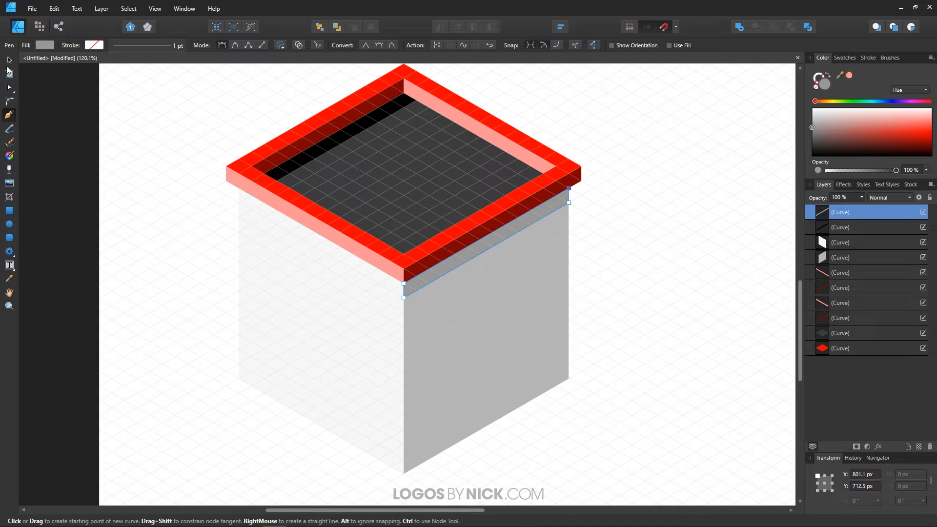
pyautogui.press('Escape')
pyautogui.press('Escape')
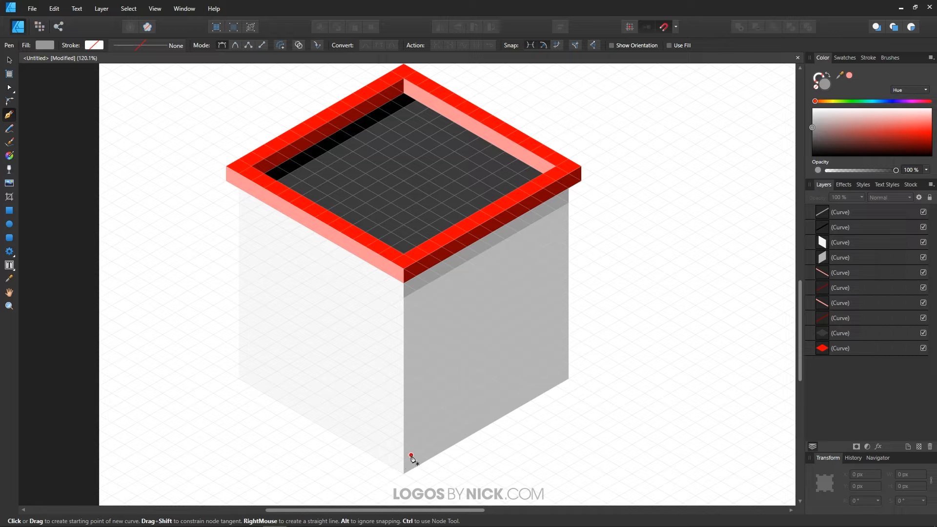
# Draw a base strip along the bottom edge of the grey right face and fill it with the dark red sampled from the inner wall
pyautogui.rightClick(525, 389)
pyautogui.click(549, 382)
pyautogui.click(403, 473)
pyautogui.click(403, 458)
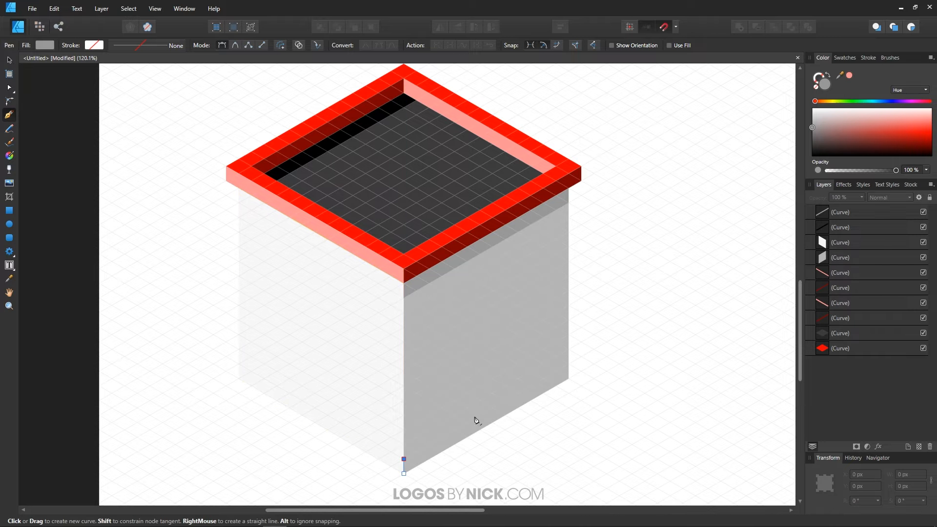
pyautogui.click(569, 363)
pyautogui.click(568, 378)
pyautogui.click(403, 474)
pyautogui.press('i')
pyautogui.click(361, 115)
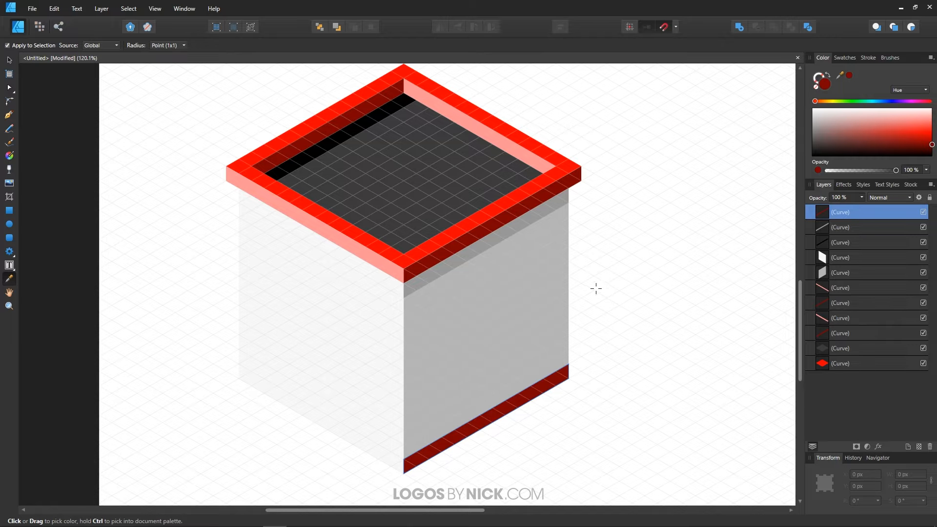
# Draw a sill strip along the bottom of the left window pane up to the dark grey divider and fill it white
pyautogui.press('p')
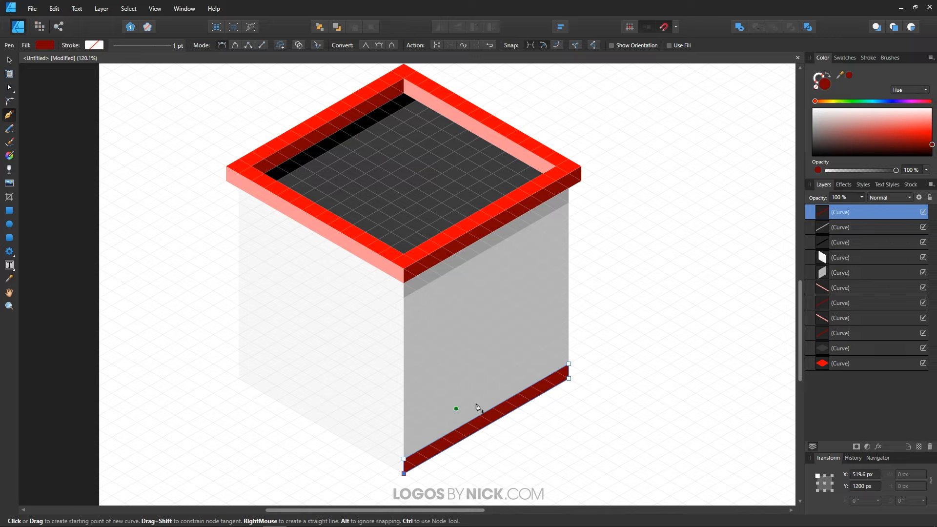
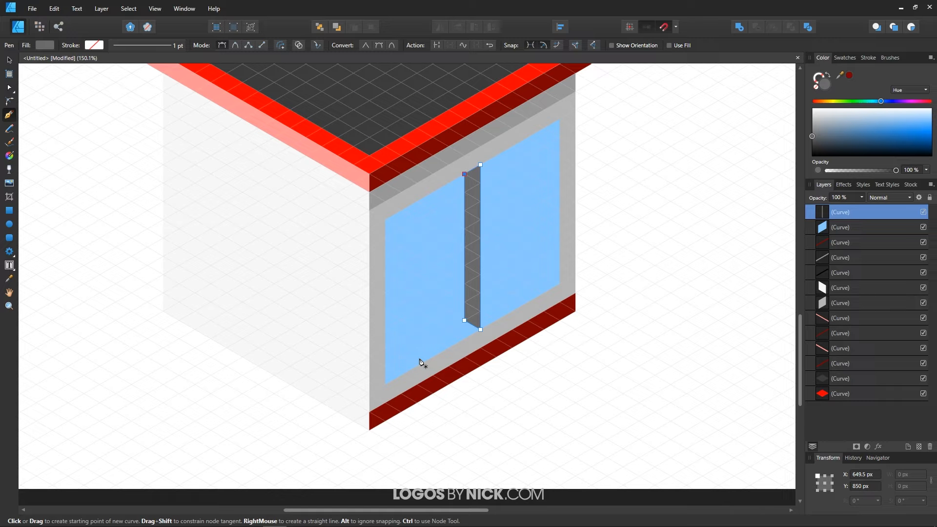
pyautogui.hotkey('ctrl', 'd')
pyautogui.click(384, 366)
pyautogui.click(464, 321)
pyautogui.click(480, 329)
pyautogui.click(384, 384)
pyautogui.click(385, 366)
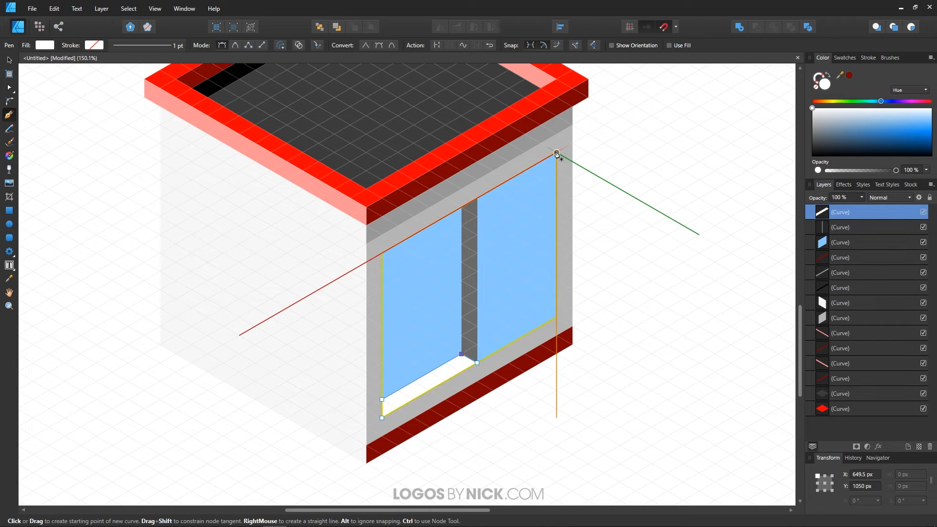
# Draw a jamb strip along the right edge of the right window pane and fill it with the dark grey sampled from the divider
pyautogui.click(557, 153)
pyautogui.click(540, 162)
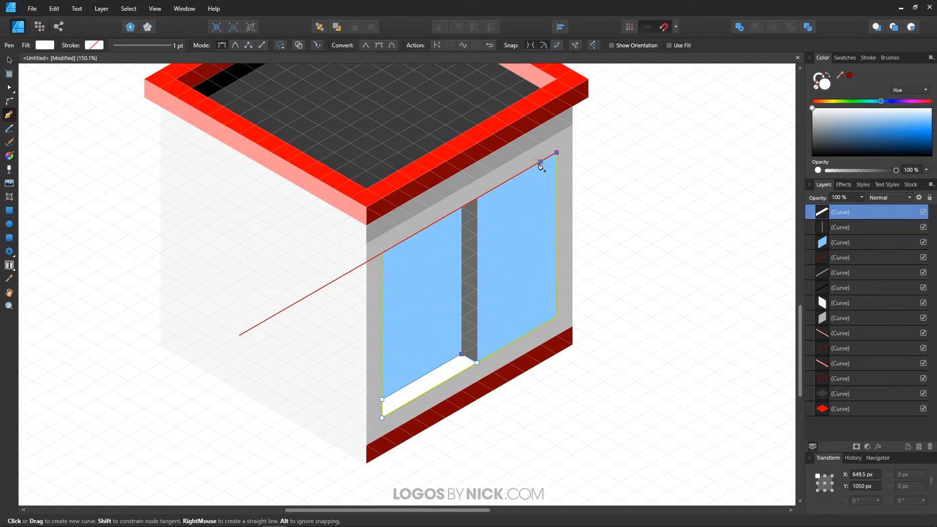
pyautogui.click(540, 307)
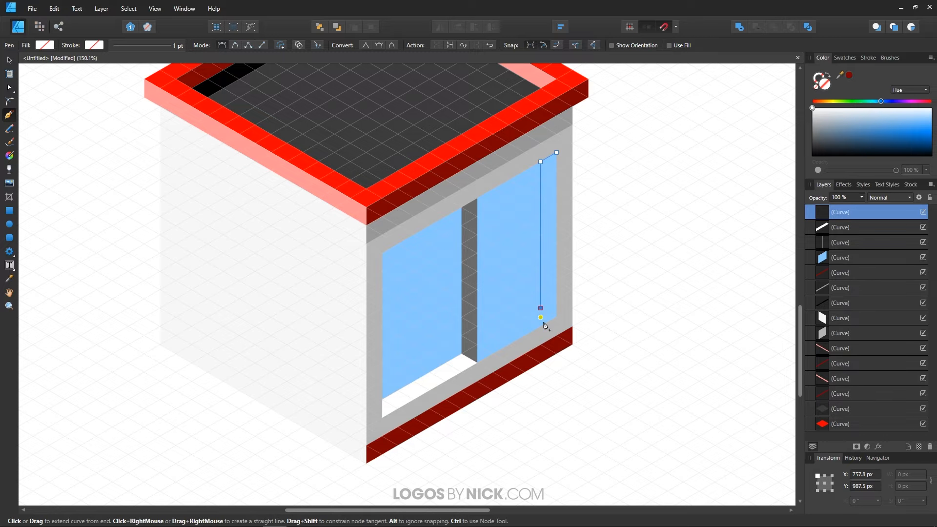
pyautogui.click(556, 318)
pyautogui.click(556, 153)
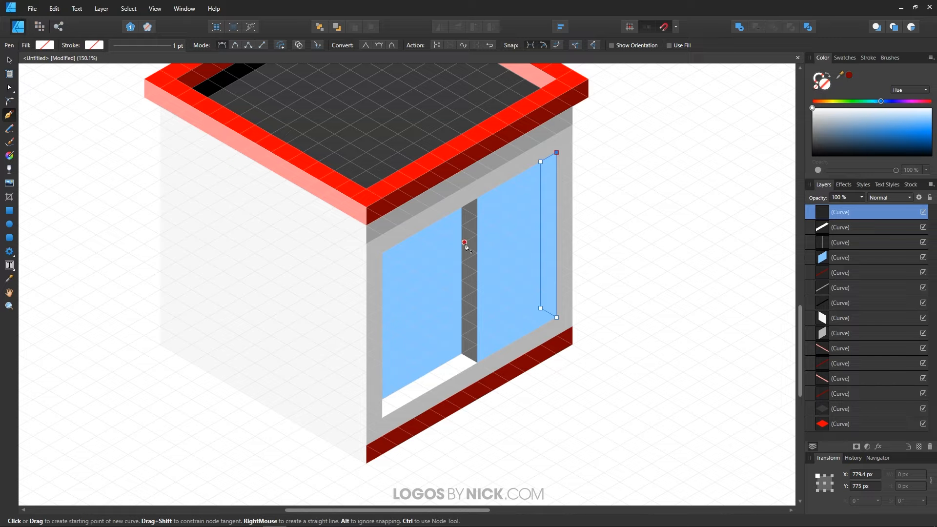
pyautogui.moveTo(840, 75); pyautogui.dragTo(469, 281)
pyautogui.click(848, 75)
# Draw a sill strip along the bottom of the right window pane between the divider and the jamb and fill it white
pyautogui.click(540, 308)
pyautogui.click(477, 345)
pyautogui.click(477, 362)
pyautogui.click(556, 318)
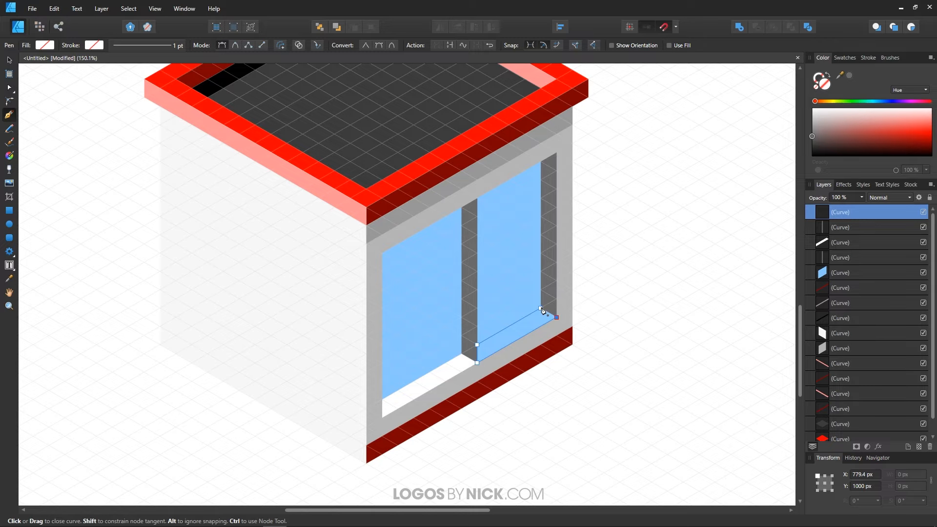
pyautogui.click(540, 308)
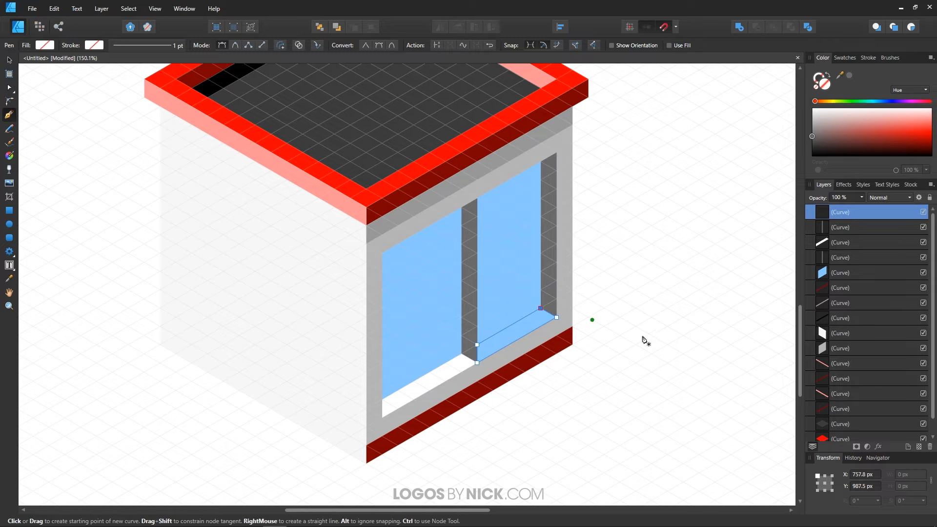
pyautogui.click(813, 108)
# Draw a door-shaped parallelogram rising from the bottom edge of the light left face, near the front corner
pyautogui.hotkey('ctrl', '0')
pyautogui.moveTo(579, 307); pyautogui.dragTo(586, 340)
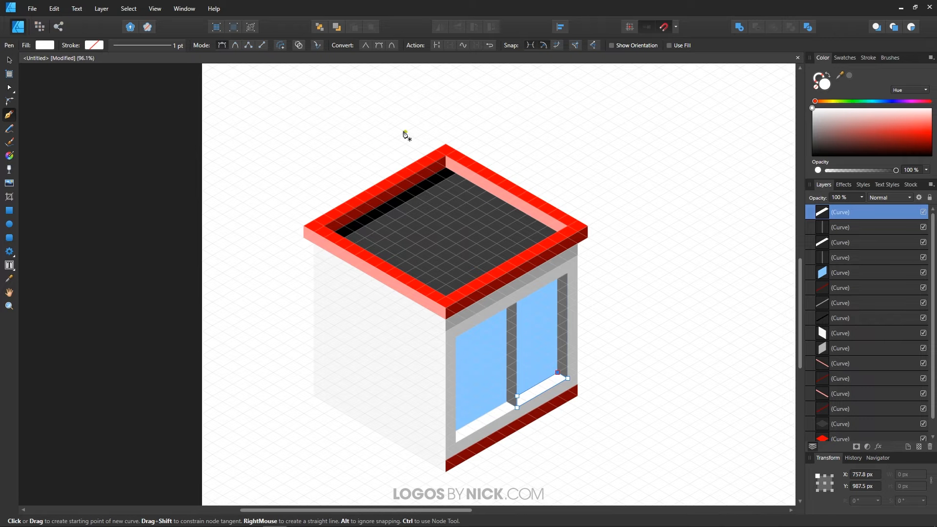
pyautogui.moveTo(587, 411); pyautogui.dragTo(598, 376)
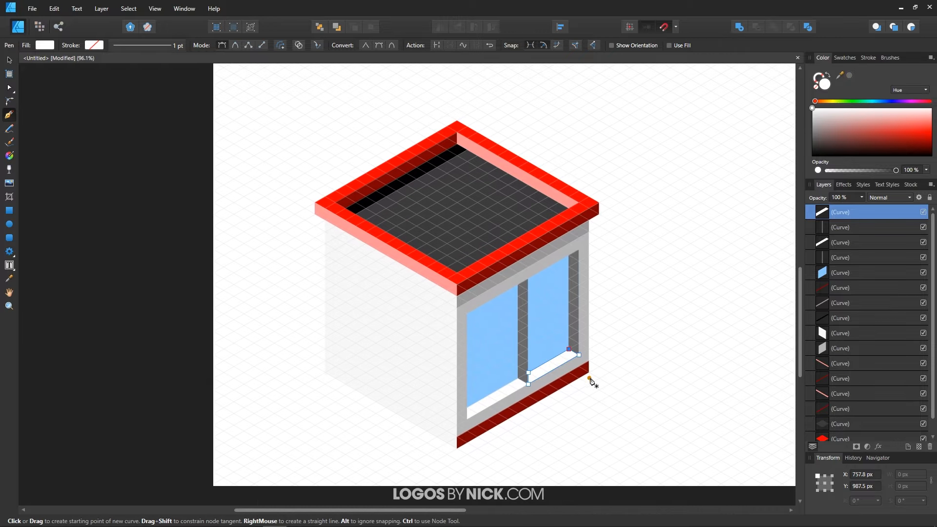
pyautogui.scroll(1, 461, 386)
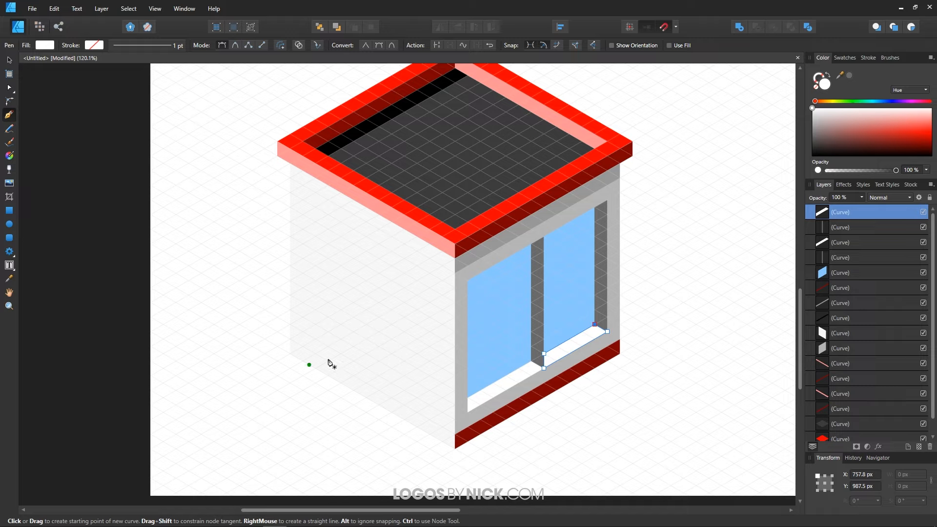
pyautogui.hotkey('ctrl', 'd')
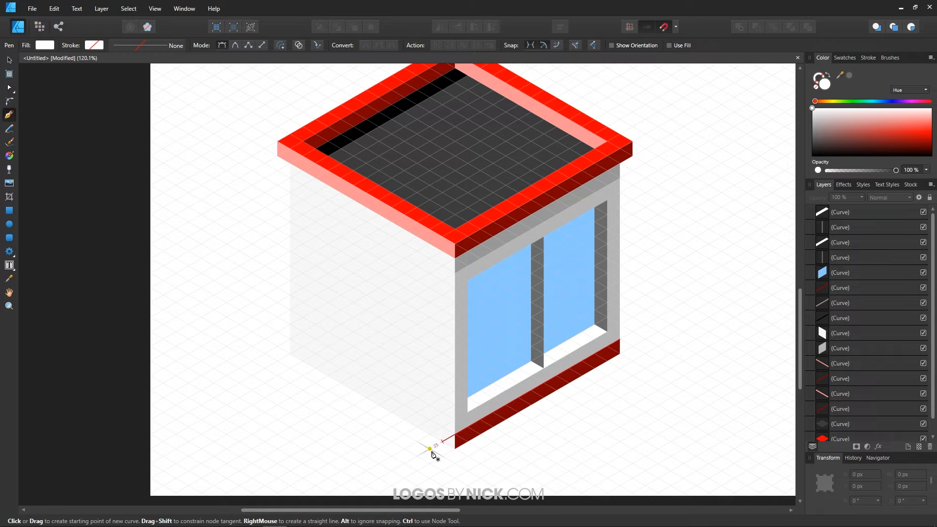
pyautogui.click(429, 434)
pyautogui.click(429, 332)
pyautogui.click(379, 302)
pyautogui.click(378, 405)
pyautogui.click(430, 434)
# Subtract the door shape from the light left face to cut out a doorway
pyautogui.click(9, 60)
pyautogui.keyDown('shift'); pyautogui.click(342, 273); pyautogui.keyUp('shift')
pyautogui.click(756, 26)
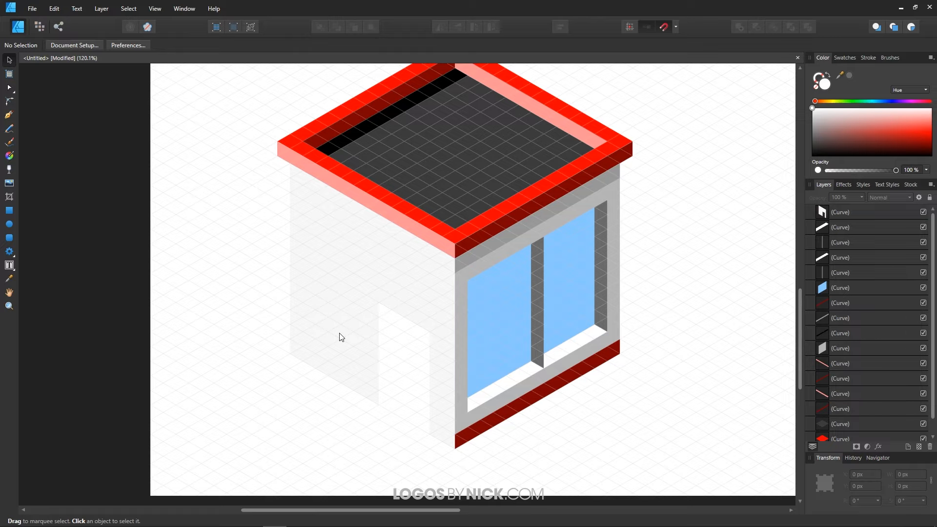
# Draw a jamb strip along the inside of the doorway's left edge, fill it with mid-light grey and deselect it
pyautogui.press('p')
pyautogui.keyDown('ctrl'); pyautogui.scroll(2, 401, 397); pyautogui.keyUp('ctrl')
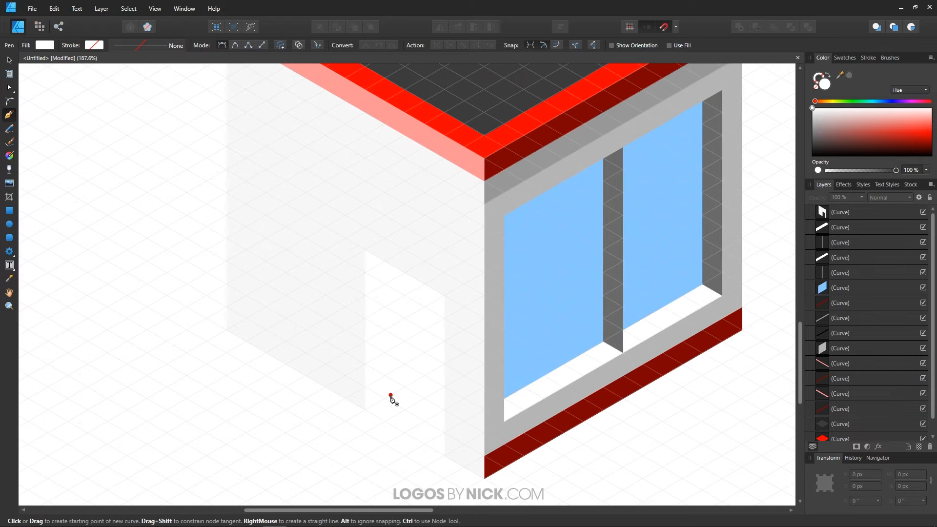
pyautogui.click(365, 410)
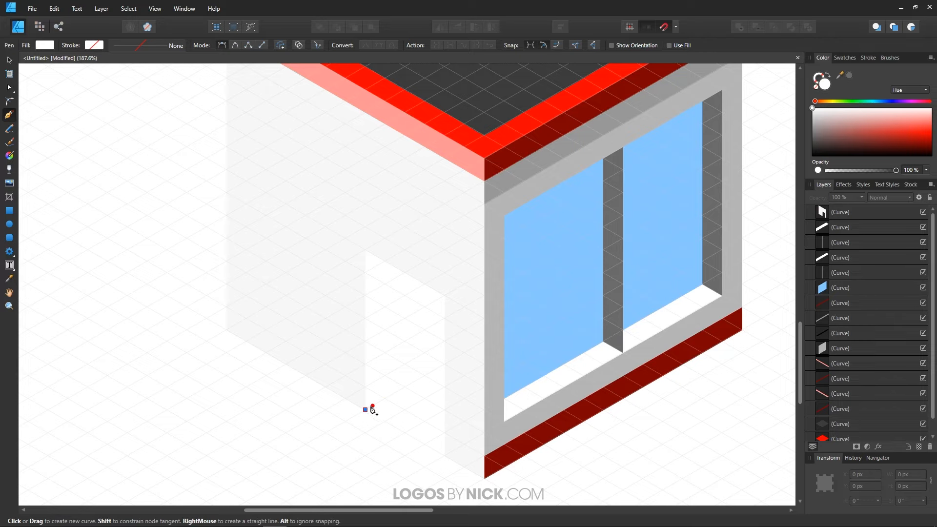
pyautogui.click(385, 398)
pyautogui.click(384, 261)
pyautogui.click(365, 250)
pyautogui.click(365, 409)
pyautogui.click(812, 122)
pyautogui.hotkey('ctrl', 'd')
# Draw a pane filling the doorway opening from the jamb to the opposite edge, fill it with the window's light blue and deselect it
pyautogui.scroll(-1, 294, 320)
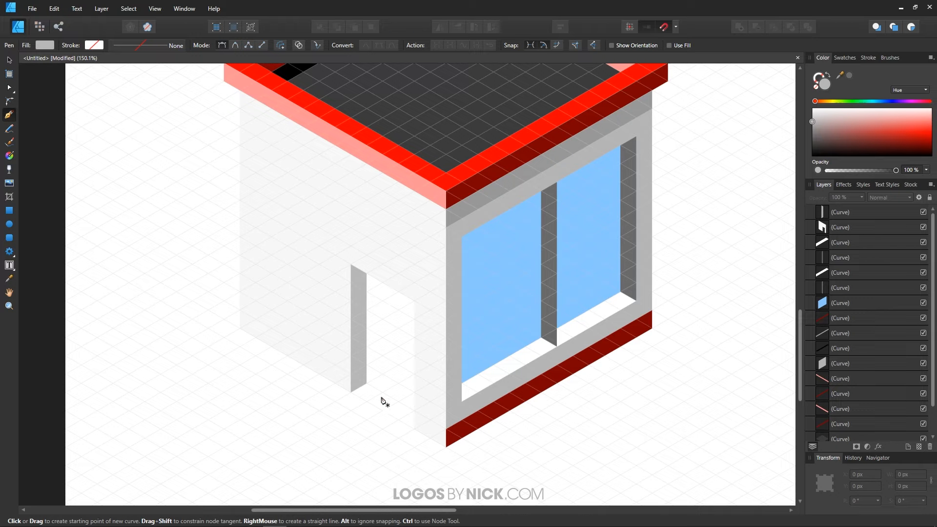
pyautogui.click(366, 383)
pyautogui.click(414, 410)
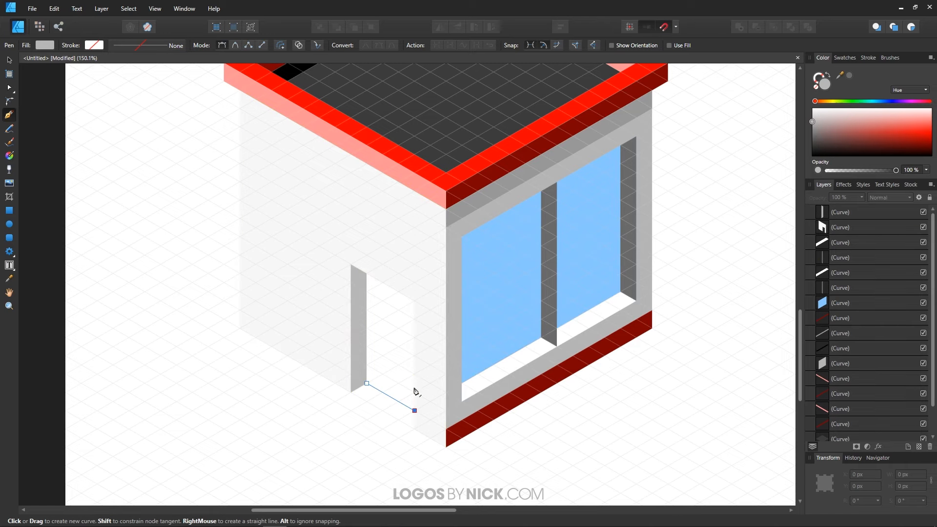
pyautogui.click(414, 301)
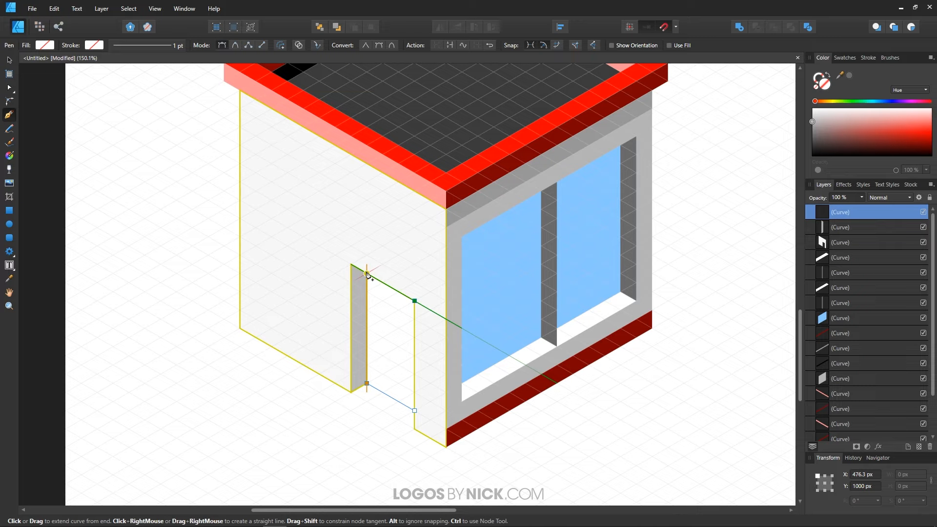
pyautogui.click(367, 274)
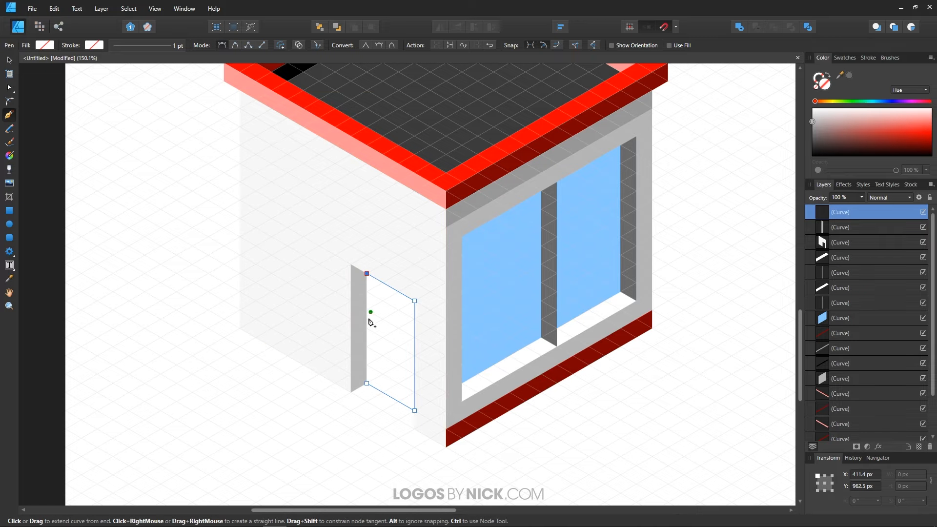
pyautogui.click(367, 383)
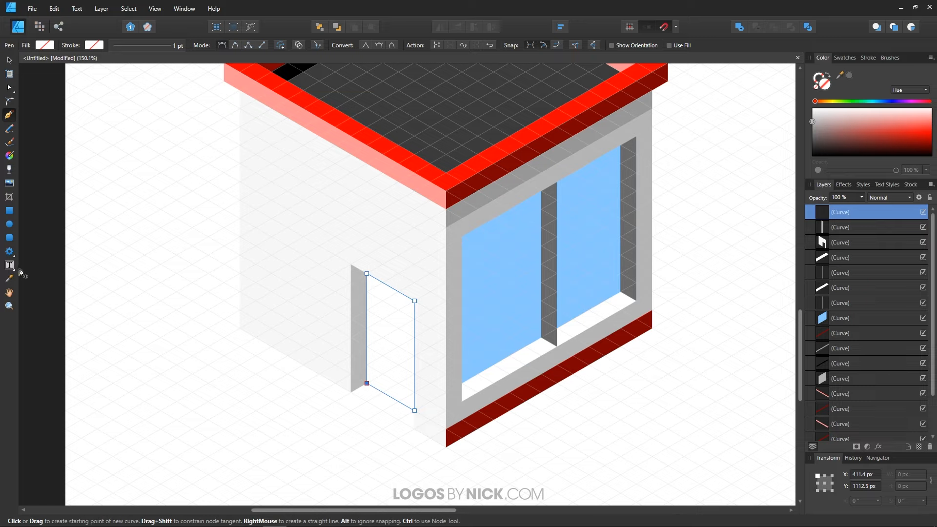
pyautogui.press('i')
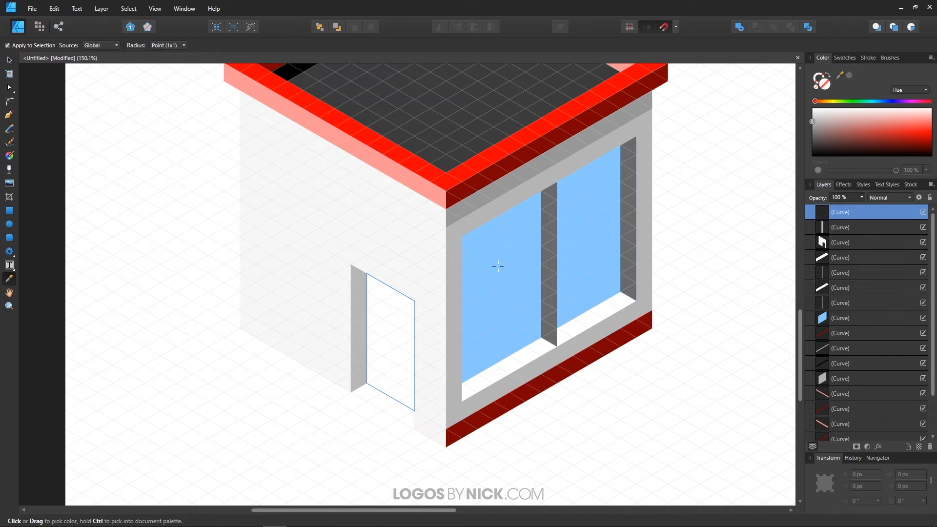
pyautogui.click(498, 266)
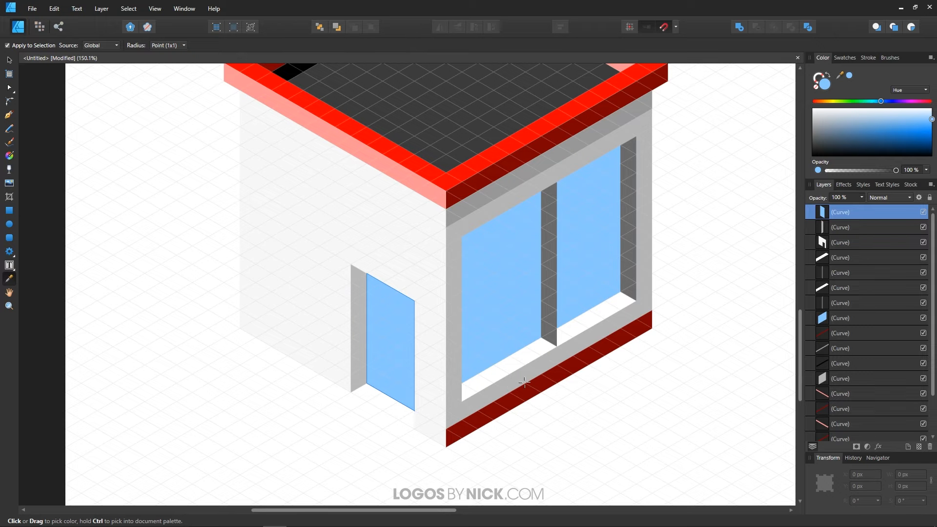
pyautogui.scroll(-2, 470, 409)
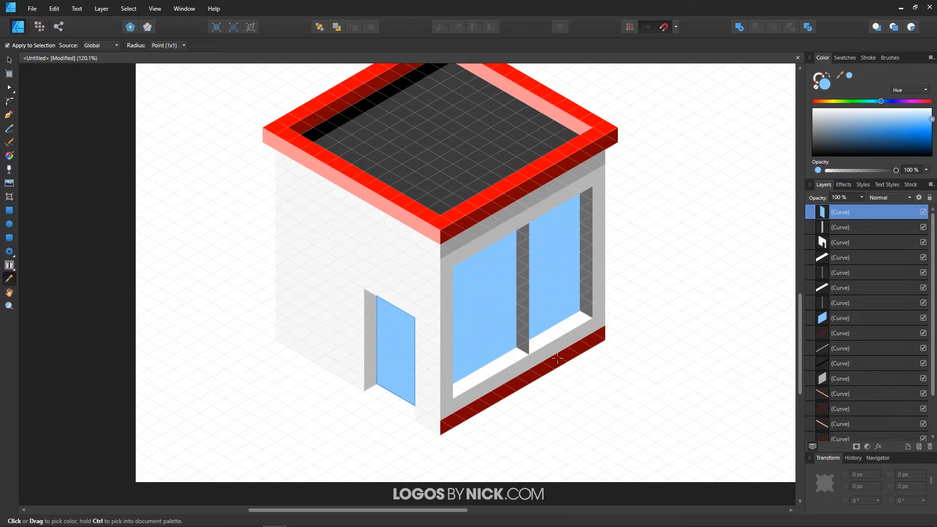
pyautogui.click(9, 59)
pyautogui.click(272, 383)
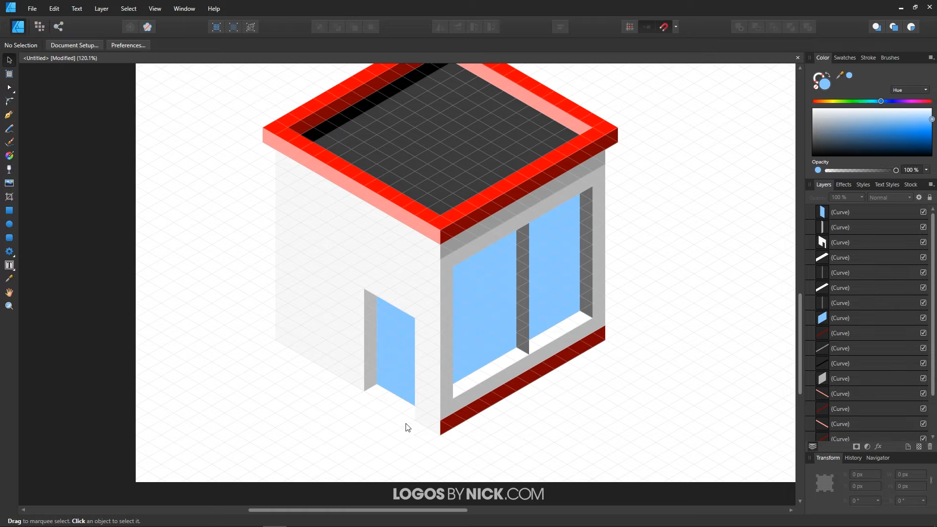
# Draw a base strip along the bottom of the left face between the doorway and the front corner
pyautogui.scroll(2, 377, 349)
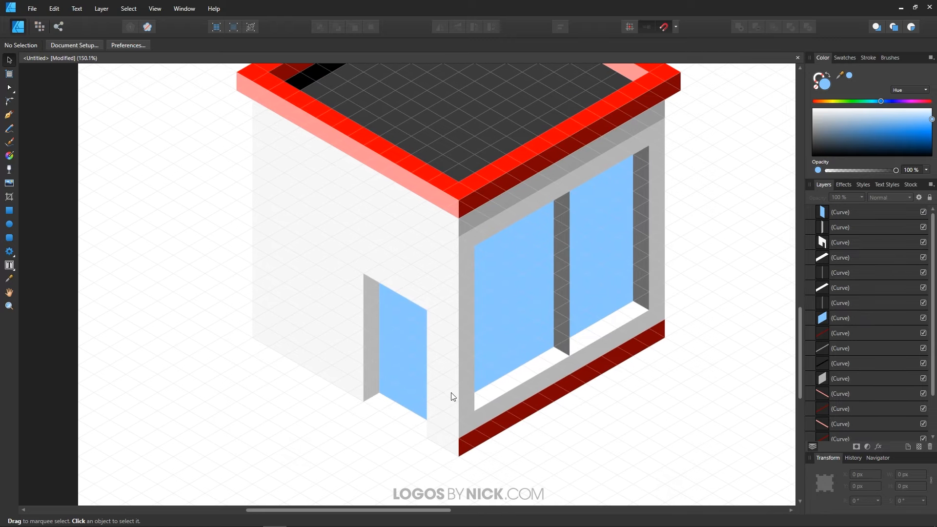
pyautogui.click(9, 115)
pyautogui.click(458, 457)
pyautogui.click(427, 438)
pyautogui.click(427, 420)
pyautogui.click(458, 438)
pyautogui.click(459, 457)
pyautogui.scroll(2, 416, 458)
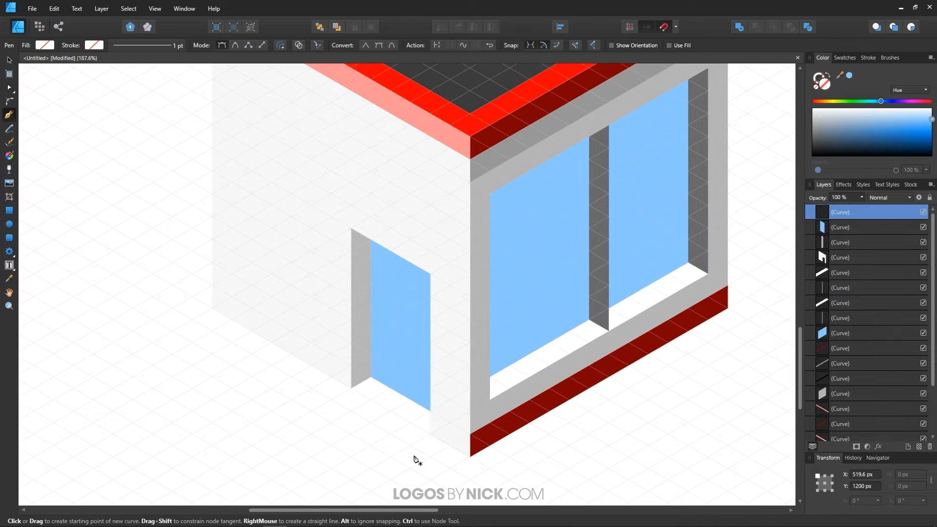
pyautogui.scroll(-2, 497, 276)
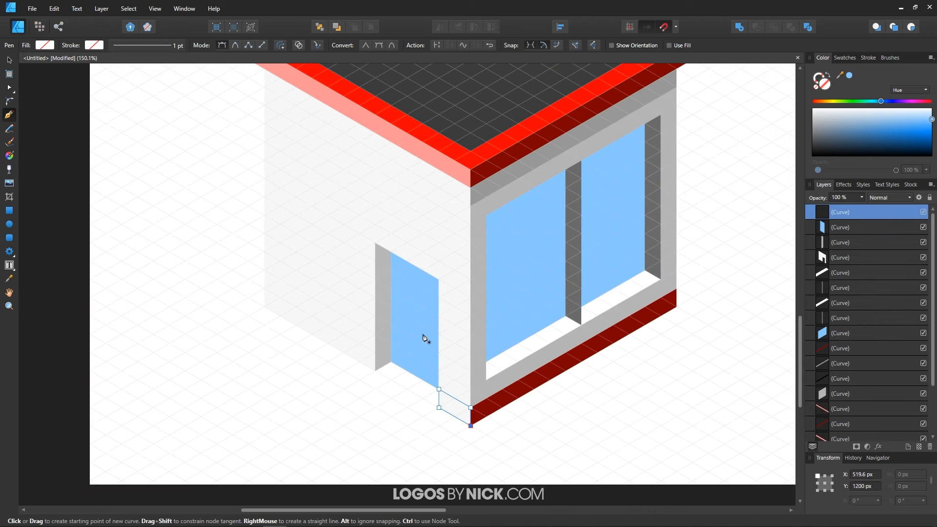
# Fill the new base strip with the bright red sampled from the top of the roof rim
pyautogui.moveTo(452, 153); pyautogui.dragTo(435, 201)
pyautogui.press('i')
pyautogui.click(442, 204)
pyautogui.moveTo(400, 392); pyautogui.dragTo(399, 370)
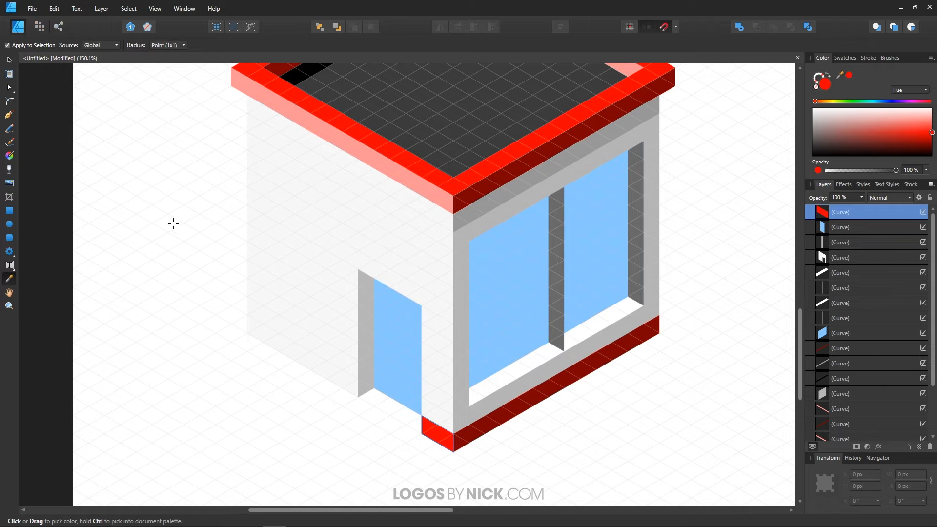
# Draw a base strip across the bottom of the blue door pane and fill it with the roof rim's dark red
pyautogui.press('p')
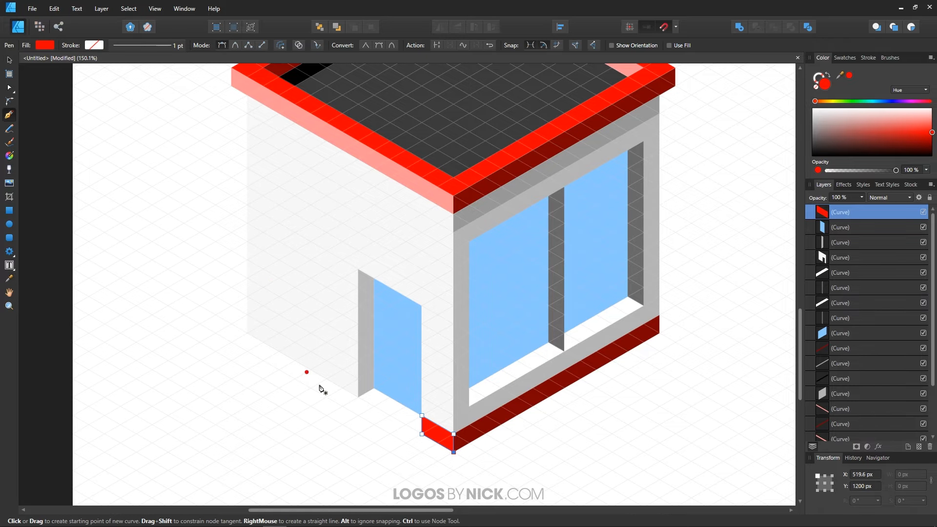
pyautogui.moveTo(350, 391); pyautogui.dragTo(372, 374)
pyautogui.press('Escape')
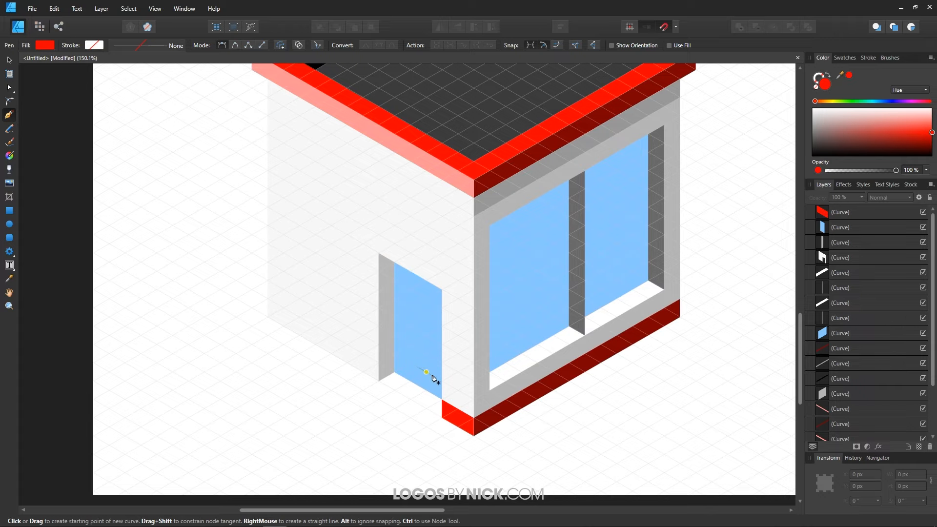
pyautogui.click(442, 399)
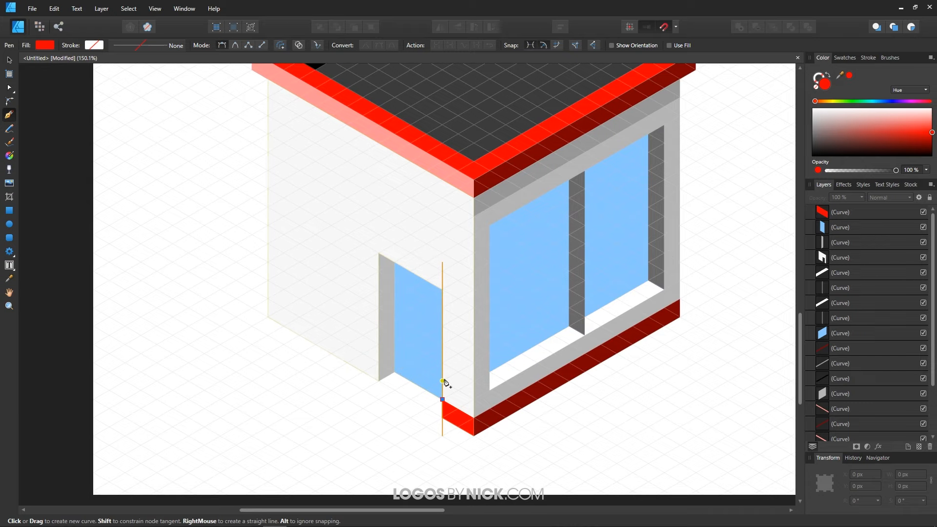
pyautogui.click(442, 380)
pyautogui.click(394, 353)
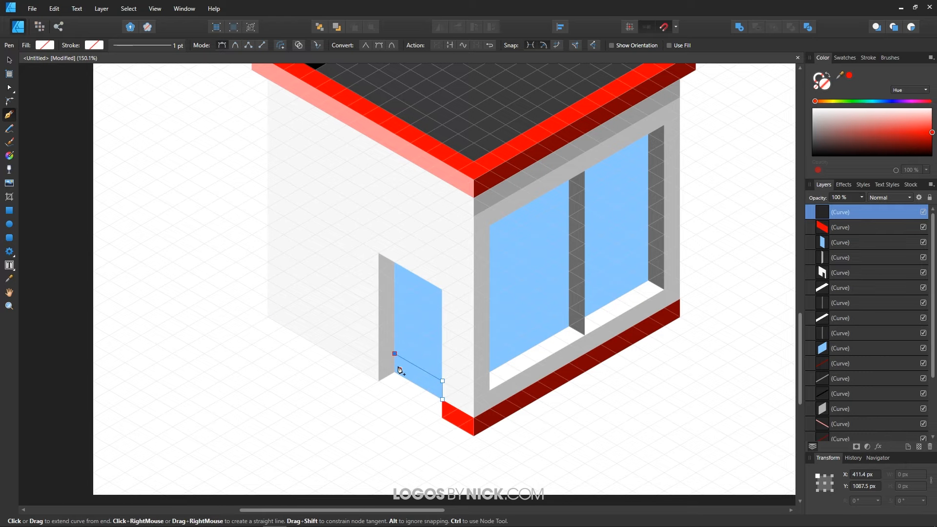
pyautogui.click(395, 372)
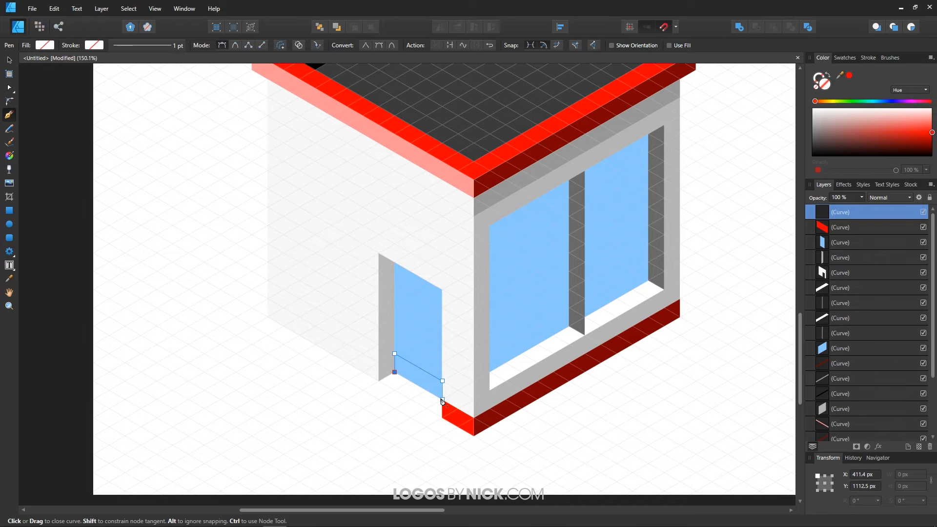
pyautogui.click(442, 400)
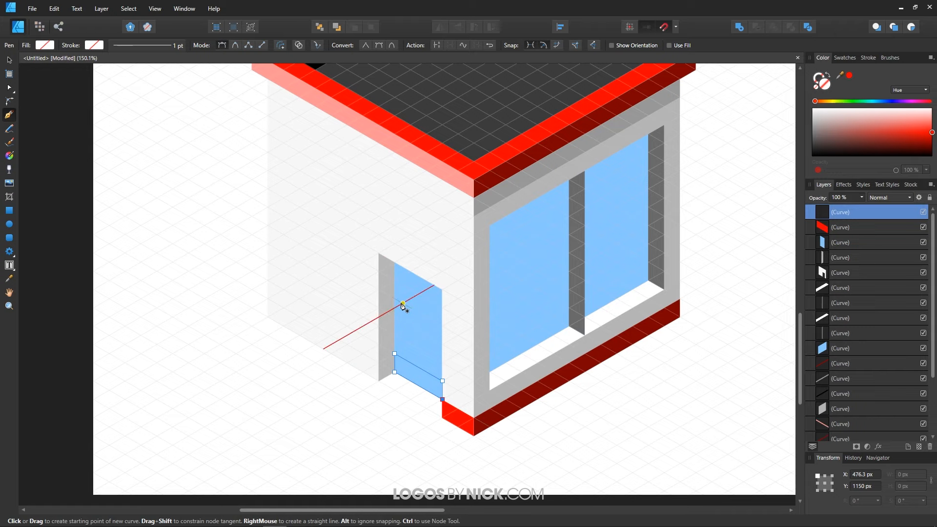
pyautogui.press('i')
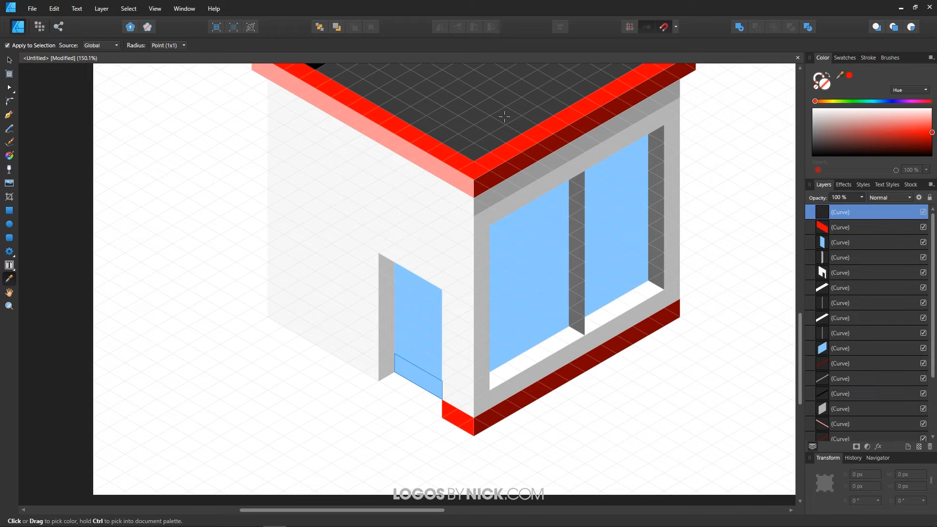
pyautogui.click(508, 170)
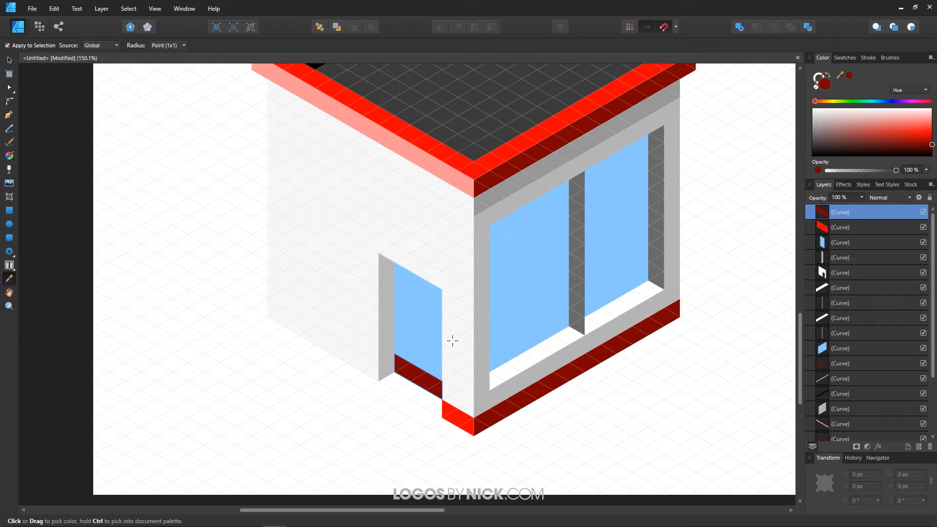
# Draw a base strip across the bottom of the grey doorway jamb, as tall as the adjoining strip on the door pane
pyautogui.press('p')
pyautogui.scroll(1, 415, 385)
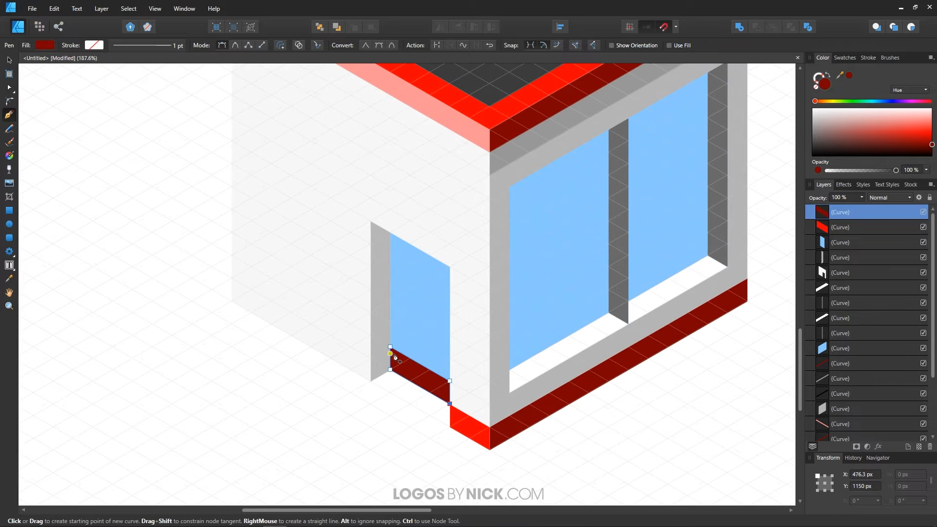
pyautogui.click(370, 381)
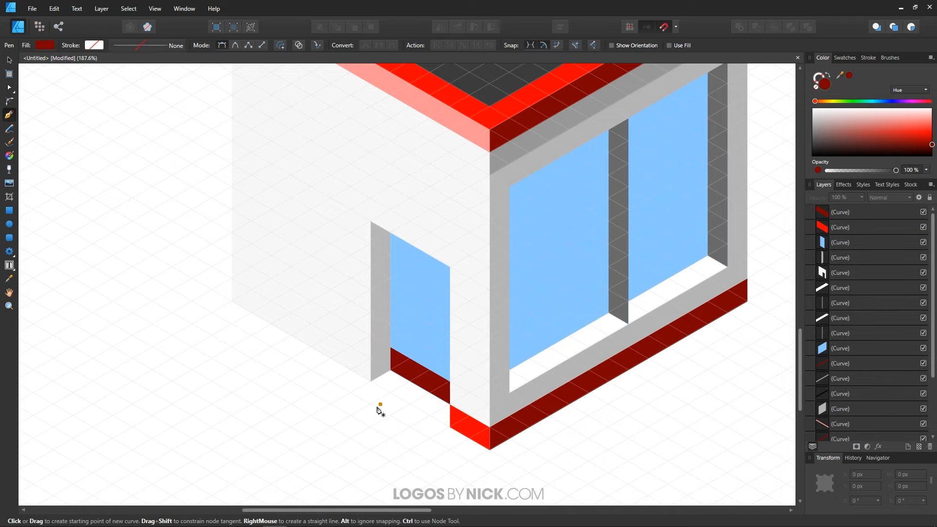
pyautogui.click(370, 358)
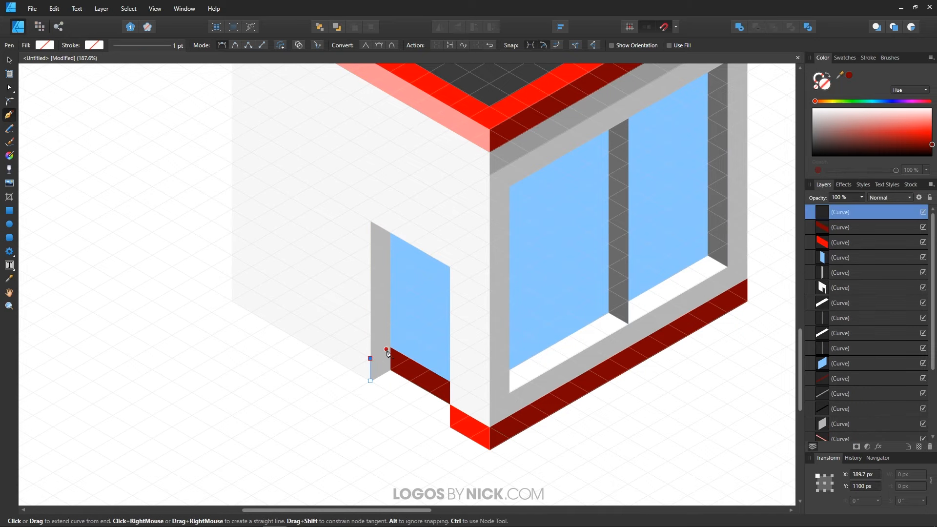
pyautogui.click(390, 347)
pyautogui.click(390, 369)
pyautogui.click(369, 380)
pyautogui.scroll(-1, 371, 375)
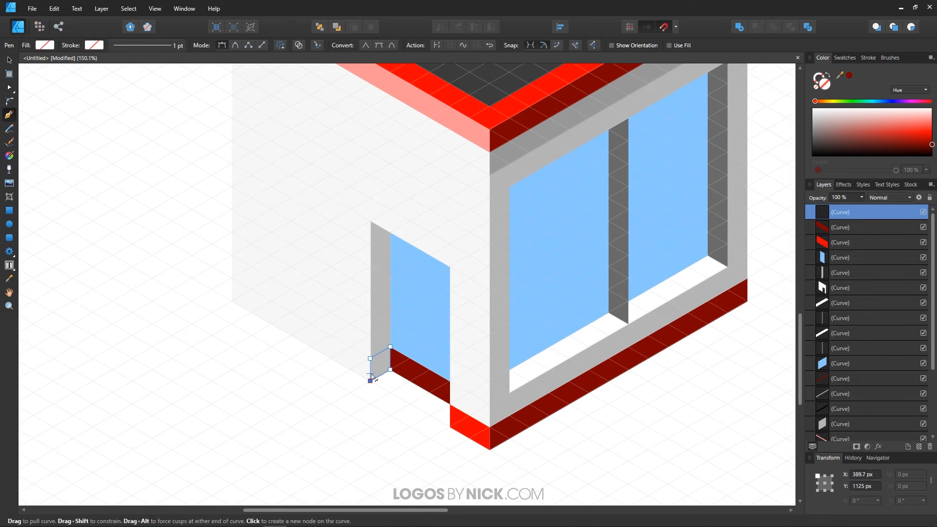
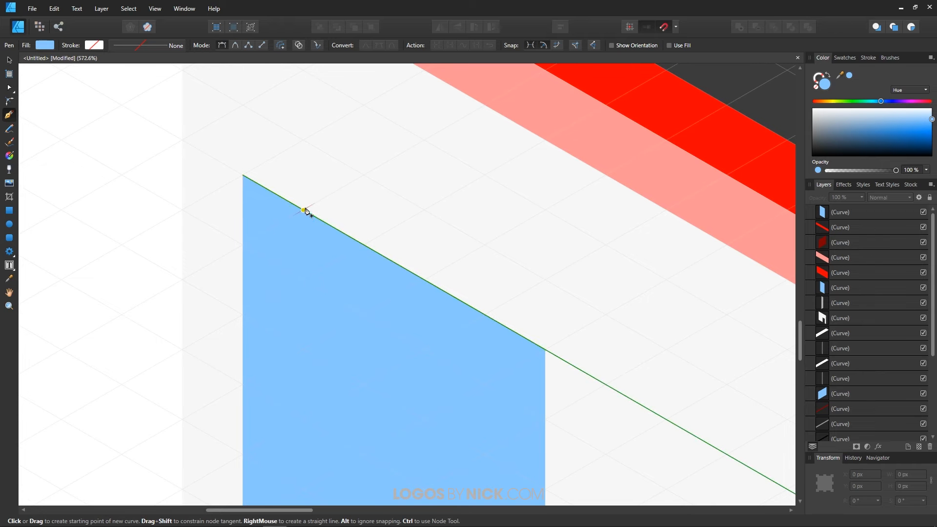
# Draw a jamb strip along the inside of the left edge of the left face's blue window and fill it mid-light grey
pyautogui.scroll(-1, 286, 216)
pyautogui.scroll(-4, 287, 215)
pyautogui.click(261, 173)
pyautogui.click(280, 184)
pyautogui.click(281, 345)
pyautogui.click(261, 357)
# Draw a sill strip along the bottom of the left face's window and fill it white
pyautogui.click(361, 414)
pyautogui.click(360, 390)
pyautogui.click(281, 345)
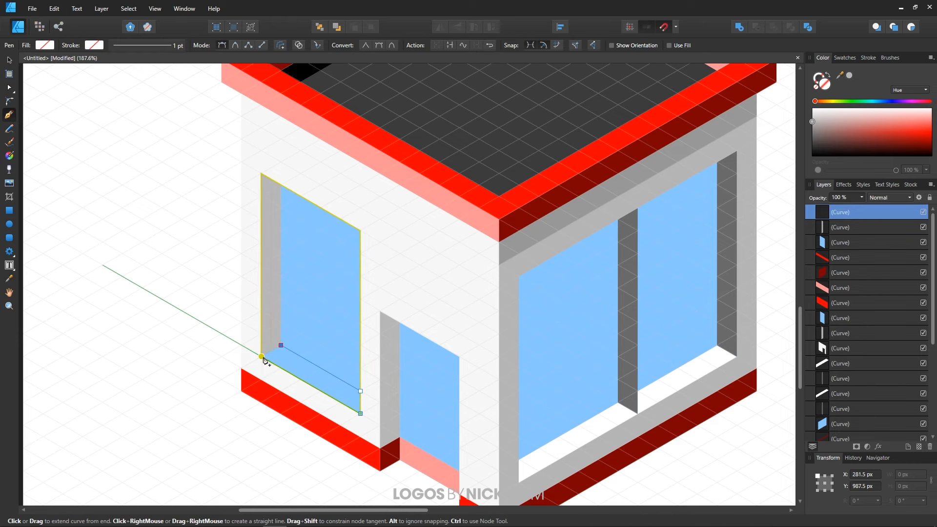
pyautogui.click(262, 357)
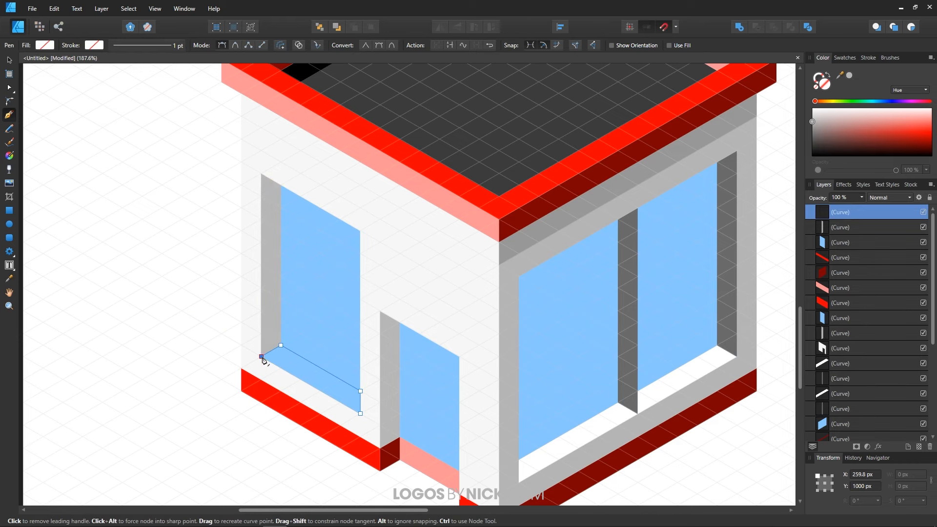
pyautogui.click(361, 415)
pyautogui.moveTo(815, 122)
pyautogui.mouseDown()
pyautogui.moveTo(810, 83)
pyautogui.moveTo(812, 113)
pyautogui.mouseUp()
# Darken the left wall face's fill to a slightly deeper light grey and deselect it
pyautogui.scroll(-2, 350, 339)
pyautogui.press('v')
pyautogui.click(390, 293)
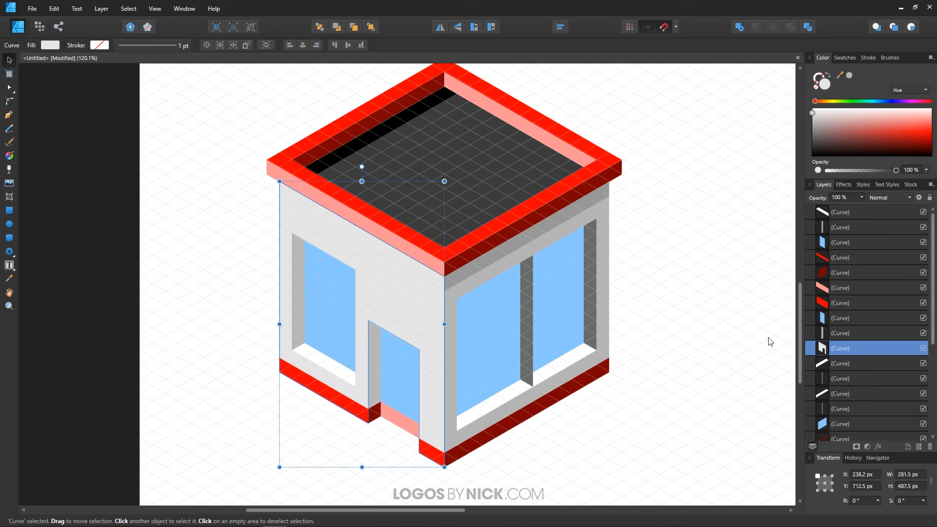
pyautogui.click(734, 269)
# Darken the grey fills of the doorway jamb and the left face's window jamb, then clear the selection
pyautogui.click(375, 349)
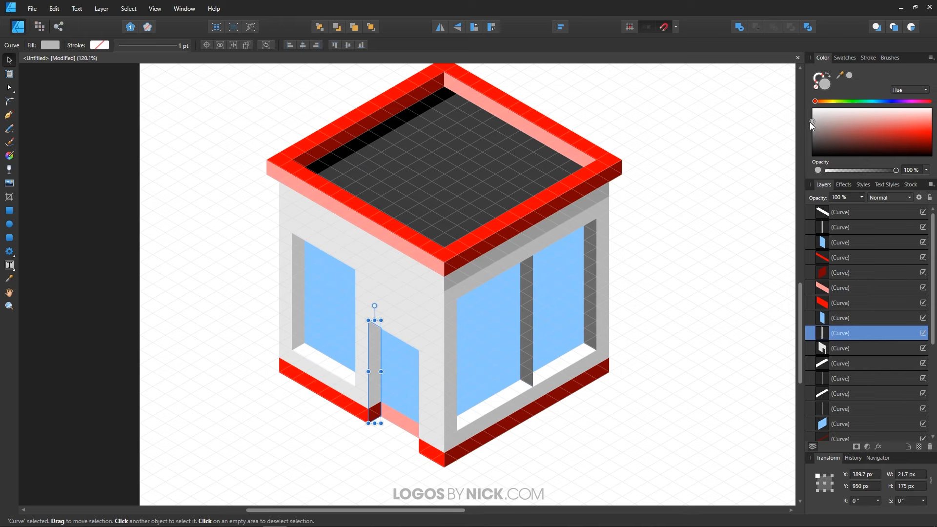
pyautogui.moveTo(810, 123); pyautogui.dragTo(803, 125)
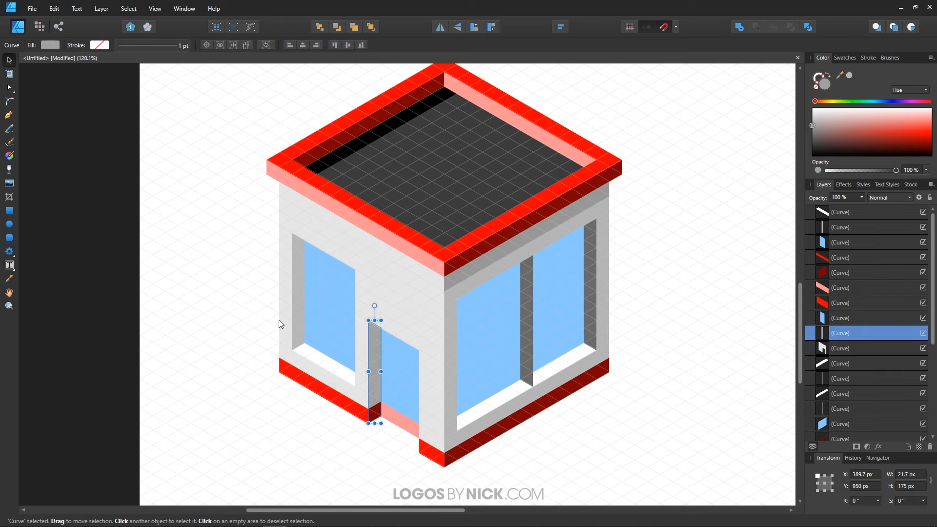
pyautogui.click(300, 279)
pyautogui.moveTo(812, 121); pyautogui.dragTo(803, 123)
pyautogui.click(693, 137)
# Draw an upright sign-board parallelogram along the middle of the roof rim's front-left edge and fill it with the rim's light pink
pyautogui.scroll(1, 386, 66)
pyautogui.press('p')
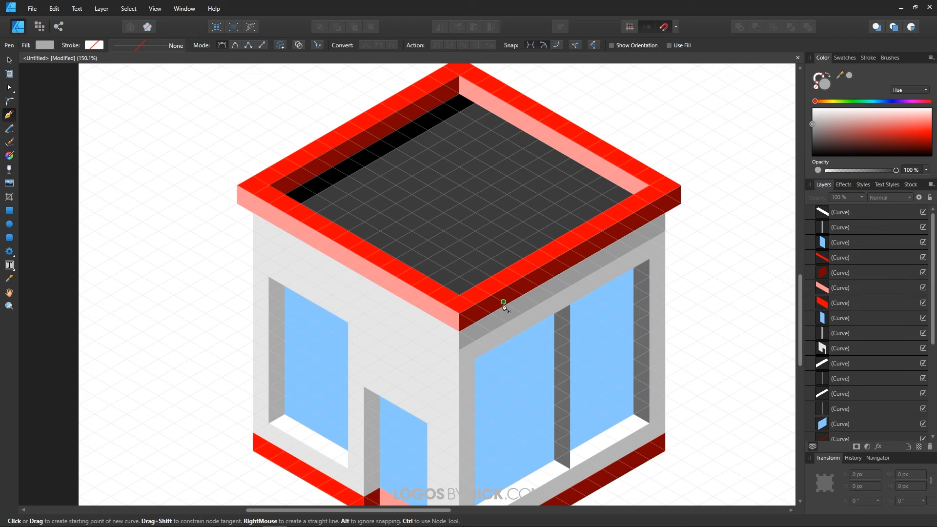
pyautogui.click(478, 305)
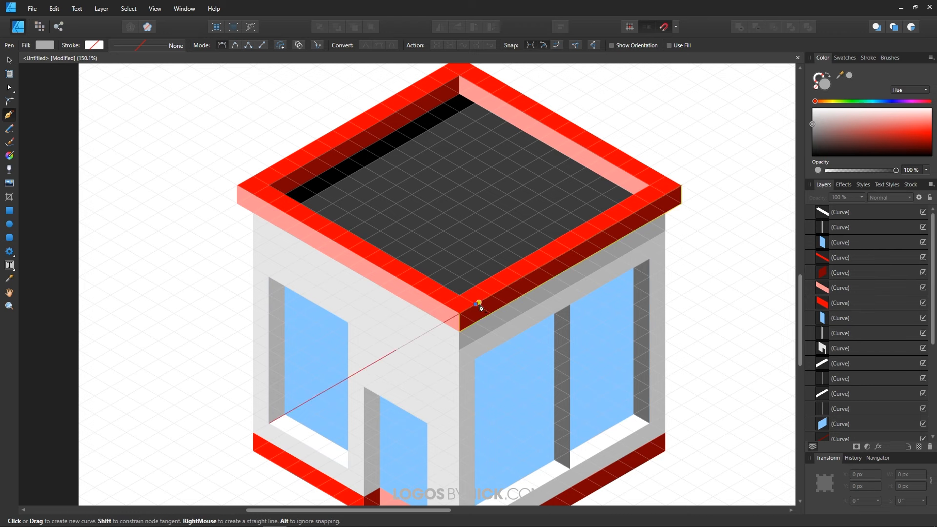
pyautogui.click(253, 176)
pyautogui.moveTo(310, 164); pyautogui.dragTo(345, 264)
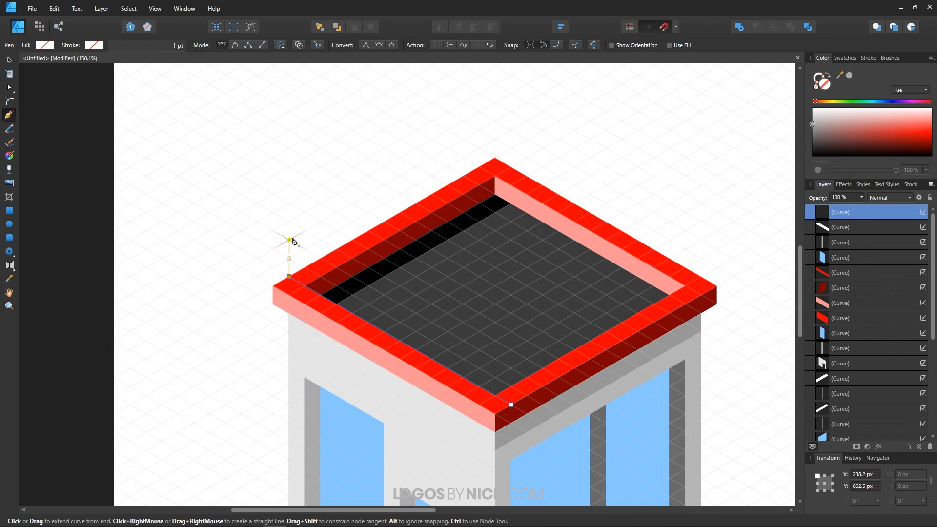
pyautogui.click(289, 223)
pyautogui.click(511, 349)
pyautogui.click(511, 405)
pyautogui.press('i')
pyautogui.click(366, 347)
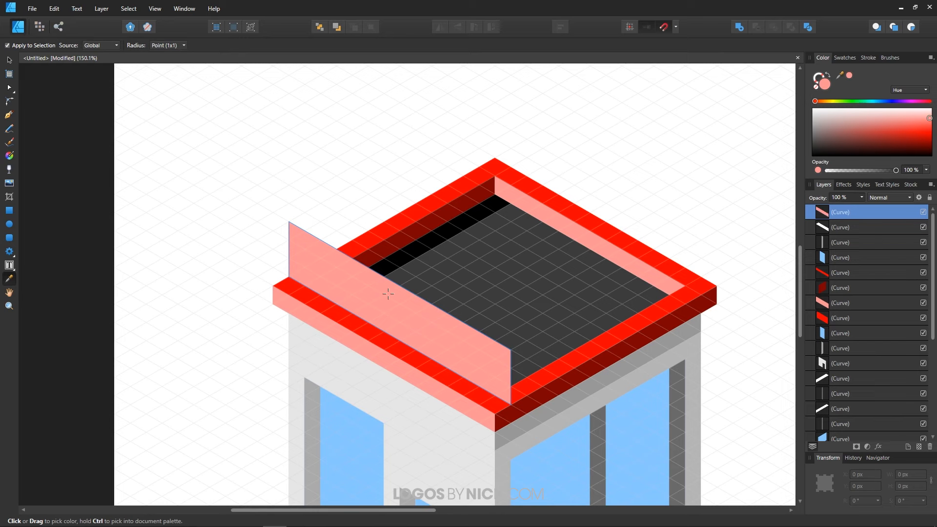
# Draw the narrow end face at the sign board's front corner and fill it with the rim's dark red
pyautogui.press('p')
pyautogui.press('Escape')
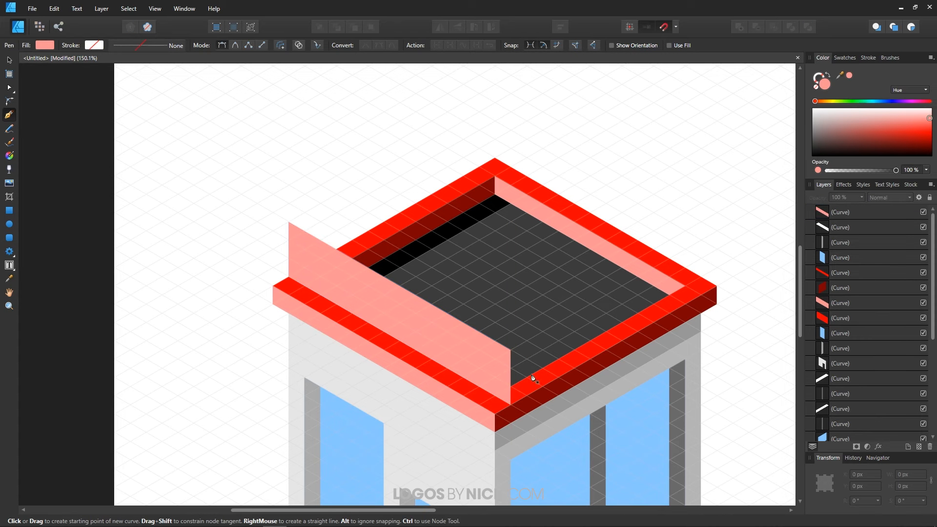
pyautogui.moveTo(528, 363); pyautogui.dragTo(433, 299)
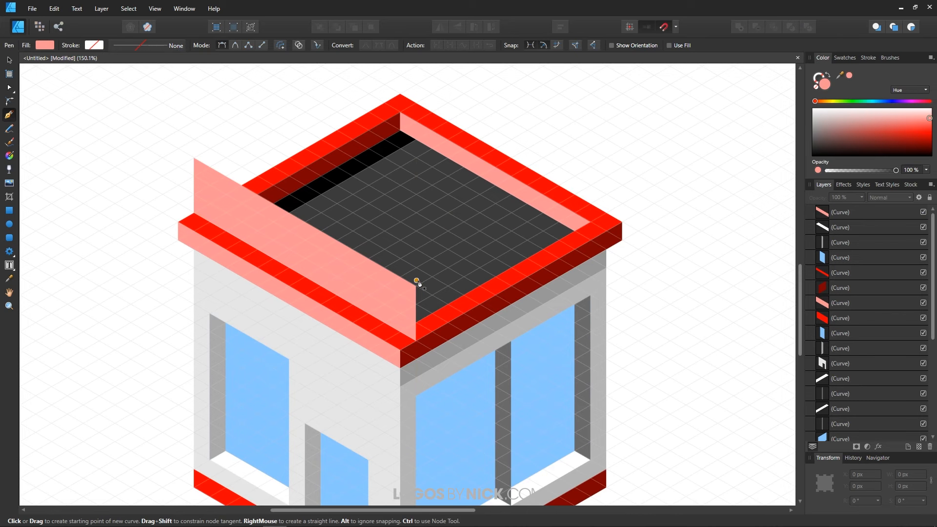
pyautogui.click(417, 342)
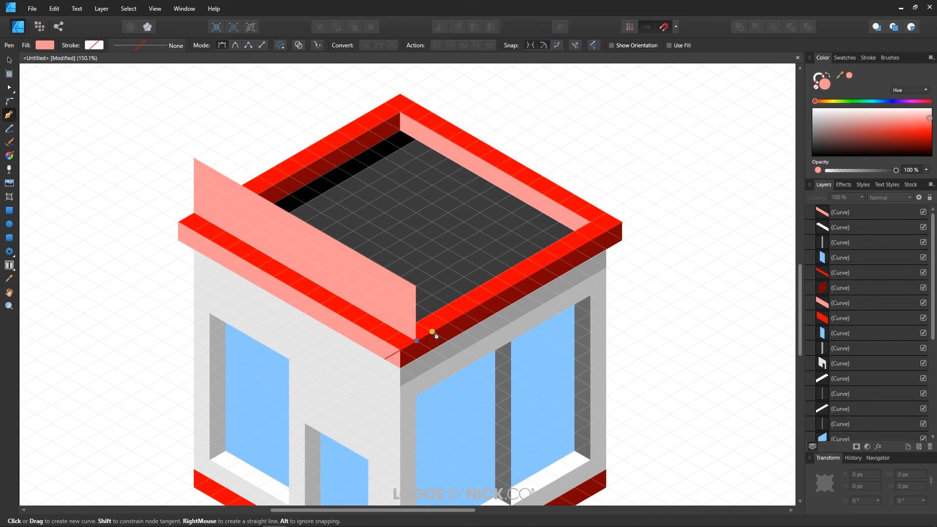
pyautogui.click(432, 333)
pyautogui.click(432, 277)
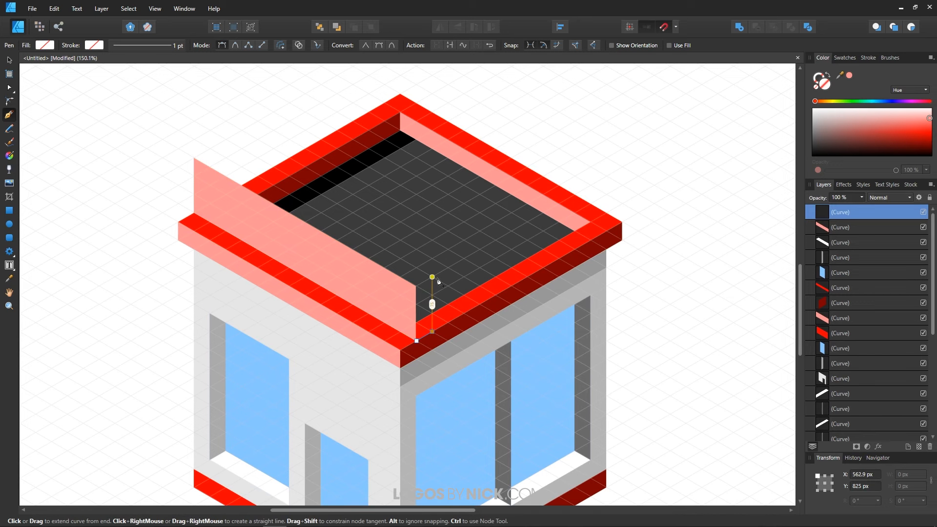
pyautogui.click(416, 285)
pyautogui.click(416, 341)
pyautogui.scroll(2, 447, 293)
pyautogui.scroll(-1, 447, 293)
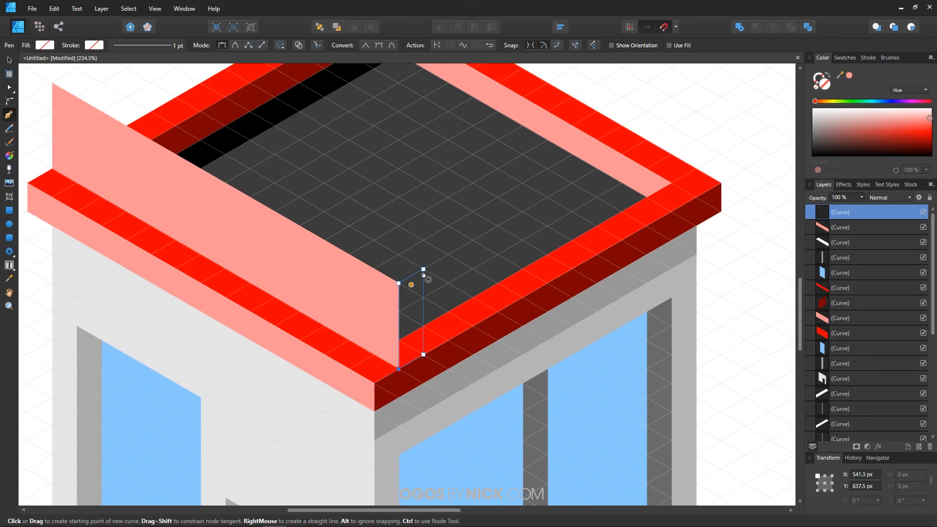
pyautogui.scroll(-1, 417, 337)
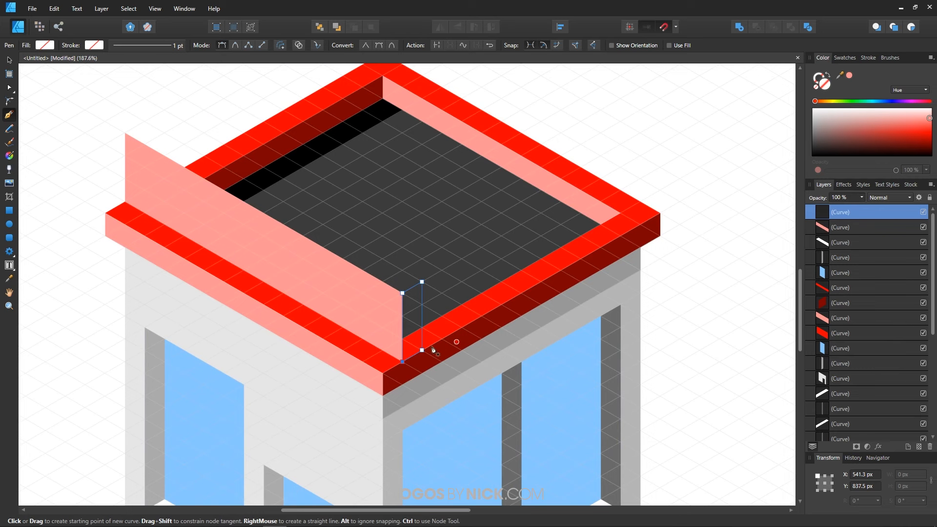
pyautogui.press('i')
pyautogui.click(460, 343)
# Draw the thin top face along the sign board's upper edge and fill it with the rim's bright red
pyautogui.scroll(-1, 460, 343)
pyautogui.press('p')
pyautogui.click(455, 324)
pyautogui.click(471, 315)
pyautogui.click(248, 187)
pyautogui.click(233, 196)
pyautogui.click(455, 324)
pyautogui.press('i')
pyautogui.click(342, 322)
# Draw a sloping awning stripe one grid cell wide under the rim at the left wall's front corner, fill it light pink, and deselect it
pyautogui.click(438, 283)
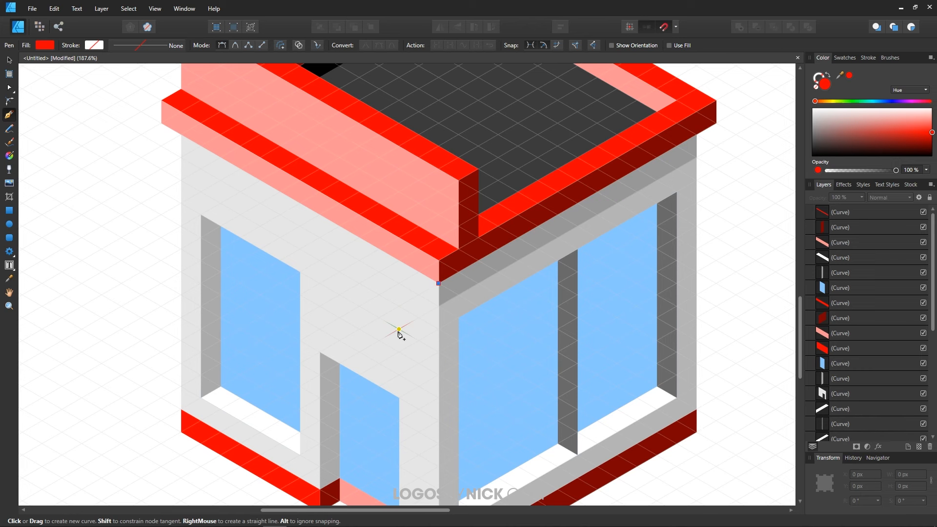
pyautogui.moveTo(399, 330); pyautogui.dragTo(380, 320)
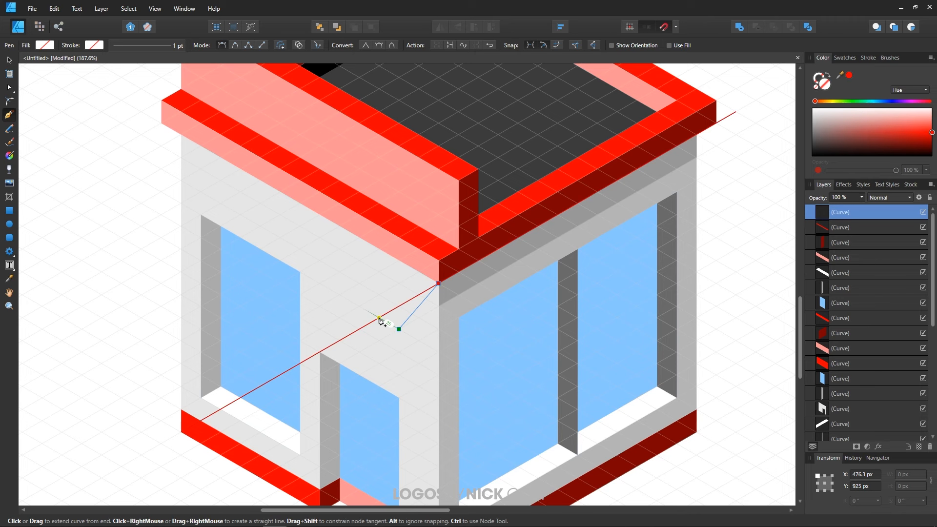
pyautogui.click(379, 318)
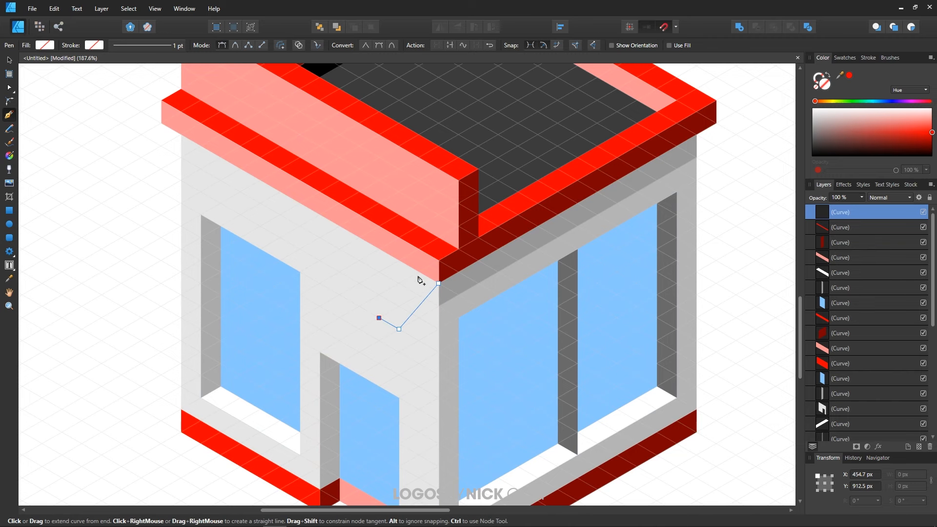
pyautogui.click(418, 272)
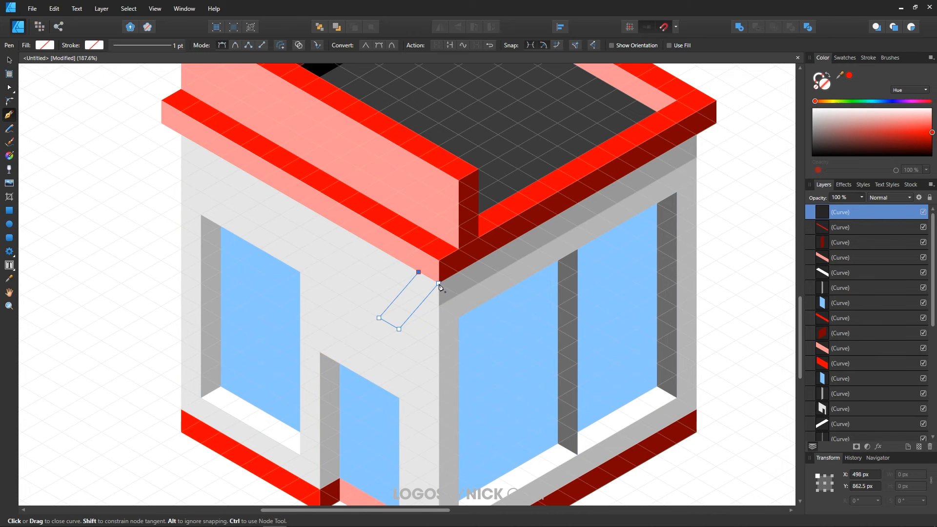
pyautogui.click(438, 284)
pyautogui.scroll(-2, 379, 349)
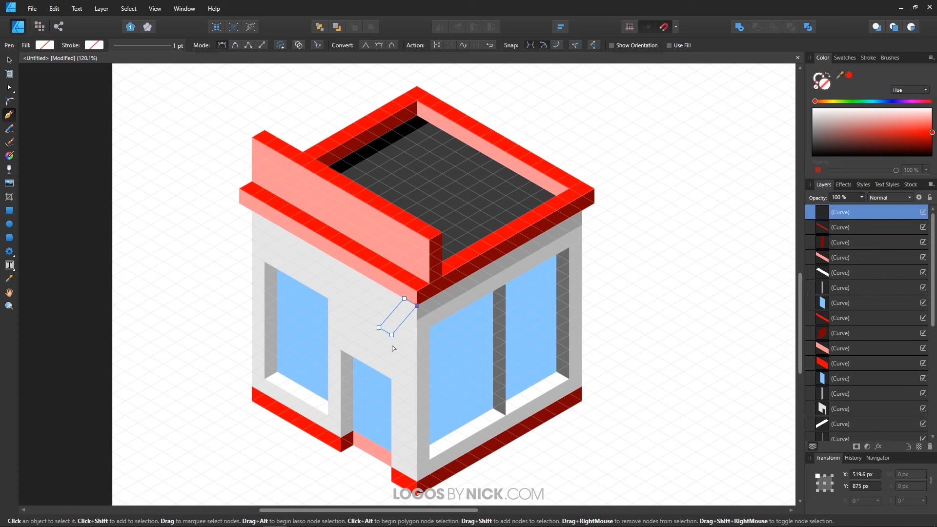
pyautogui.scroll(3, 393, 350)
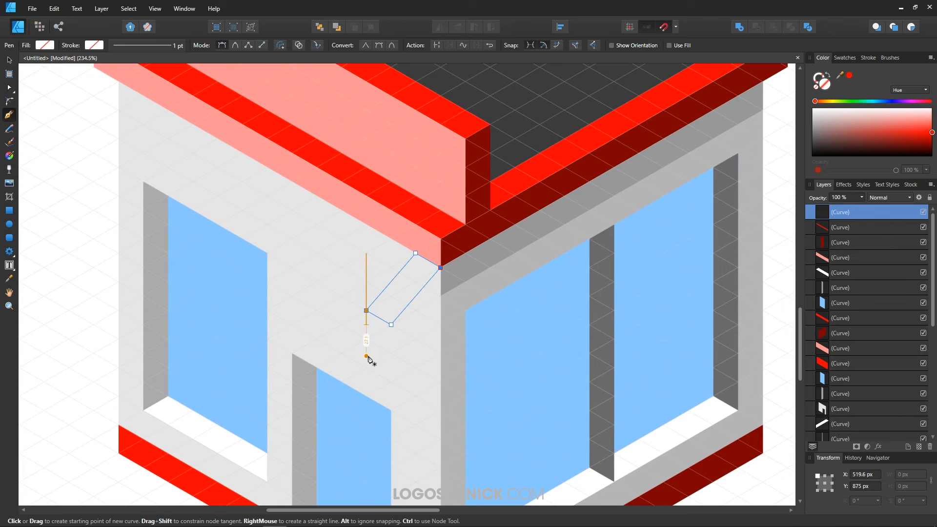
pyautogui.moveTo(840, 76); pyautogui.dragTo(409, 240)
pyautogui.click(849, 75)
pyautogui.hotkey('ctrl', 'd')
# Draw a one-cell vertical flap hanging from the awning stripe's lower edge and fill it with the rim's bright red
pyautogui.scroll(1, 387, 351)
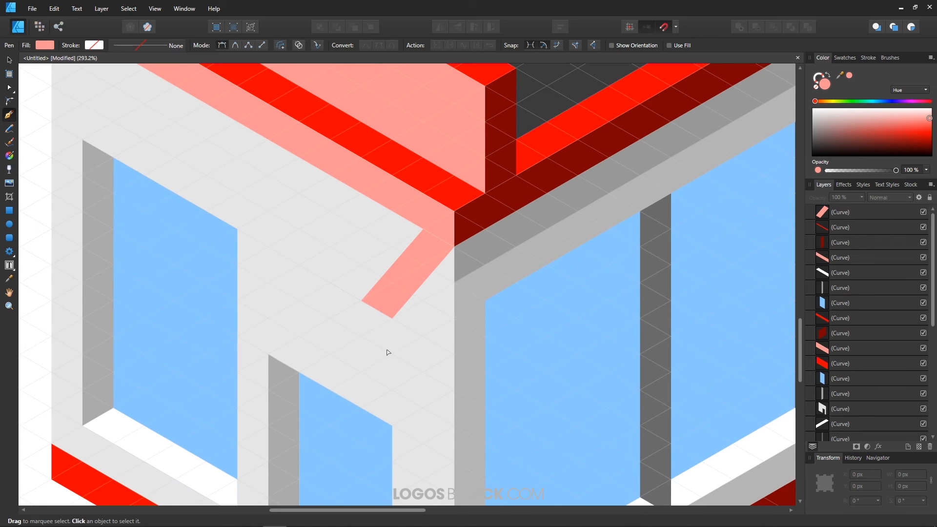
pyautogui.click(361, 300)
pyautogui.click(360, 336)
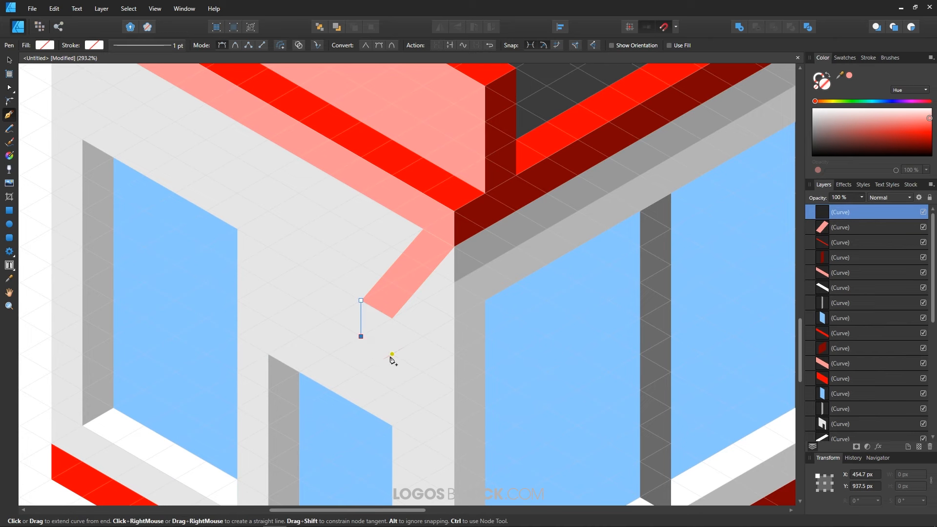
pyautogui.click(391, 354)
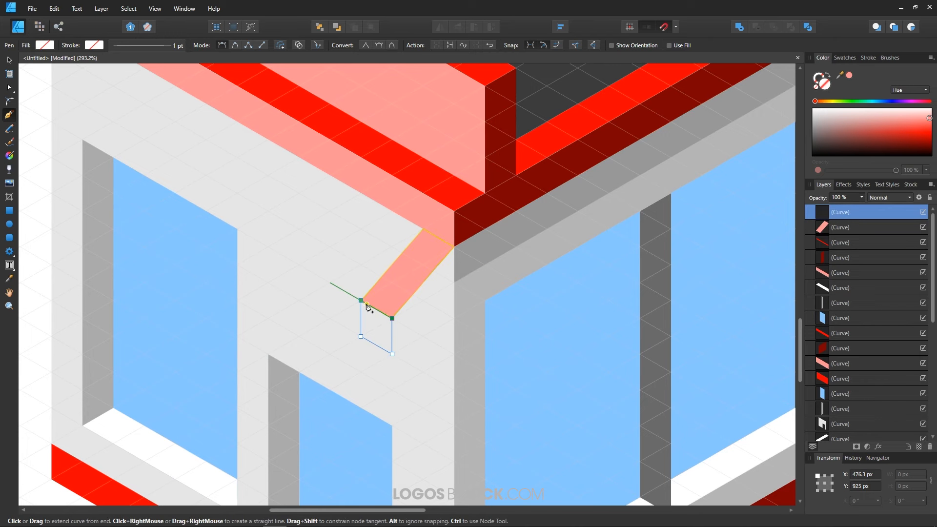
pyautogui.scroll(-1, 340, 320)
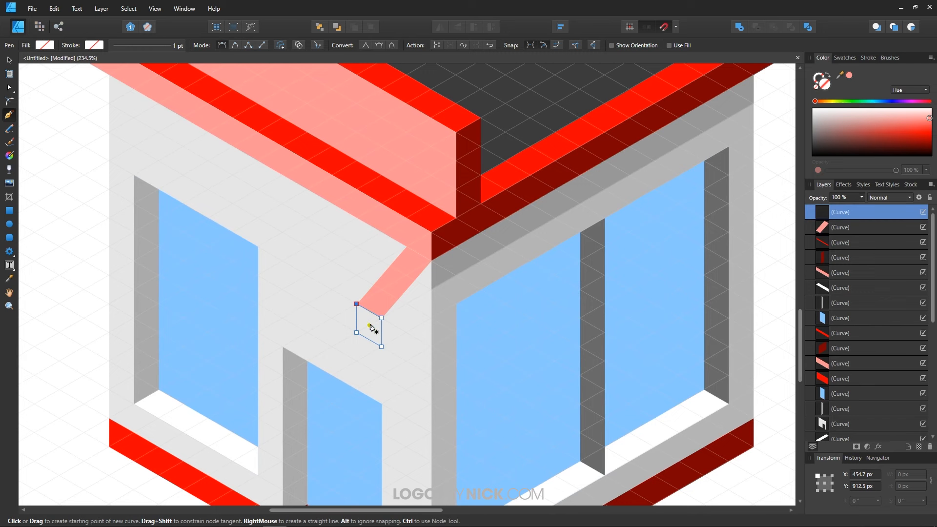
pyautogui.scroll(1, 322, 340)
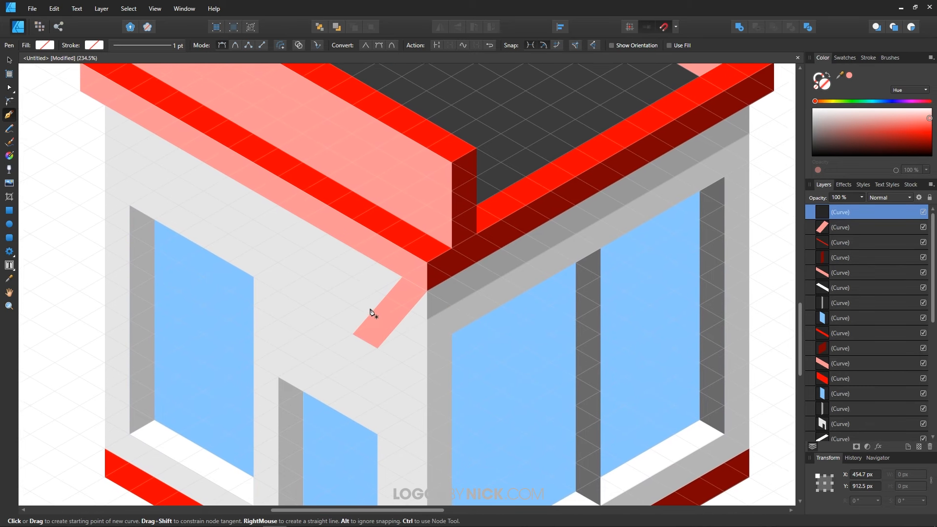
pyautogui.press('i')
pyautogui.click(396, 230)
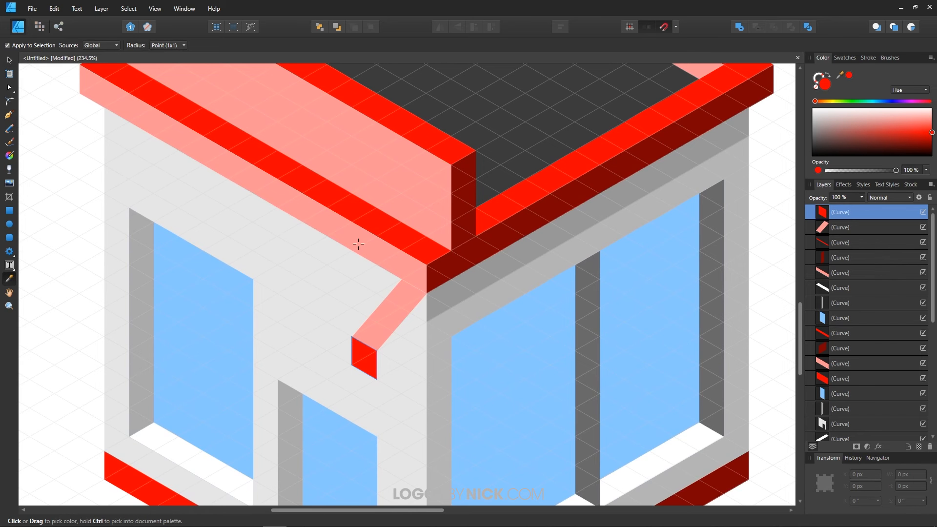
# Duplicate the awning stripe and its flap together, placing the copy directly beside the original along the rim, farther from the front corner
pyautogui.press('v')
pyautogui.click(339, 387)
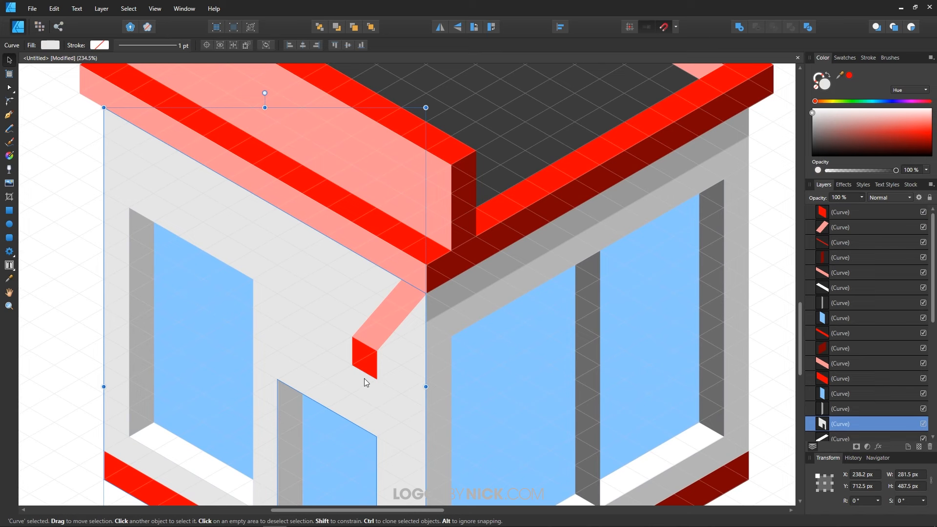
pyautogui.click(366, 362)
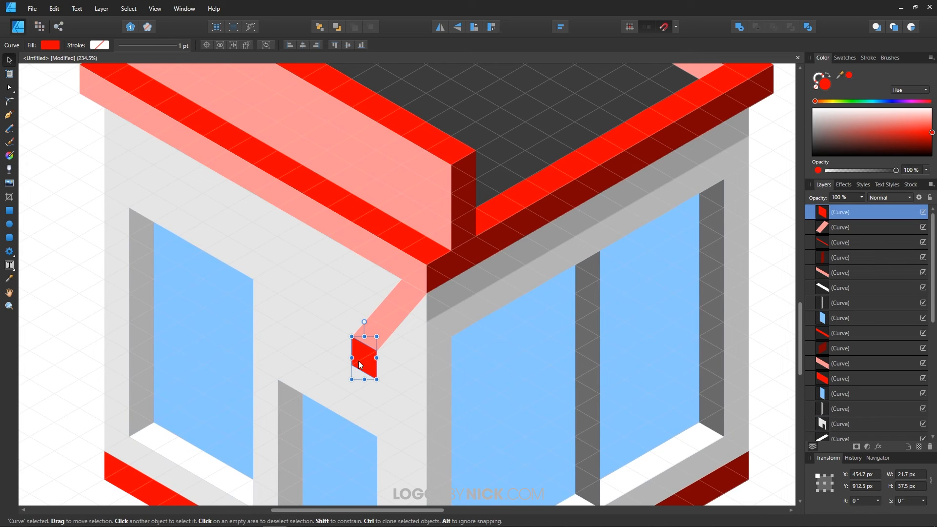
pyautogui.keyDown('shift'); pyautogui.click(394, 314); pyautogui.keyUp('shift')
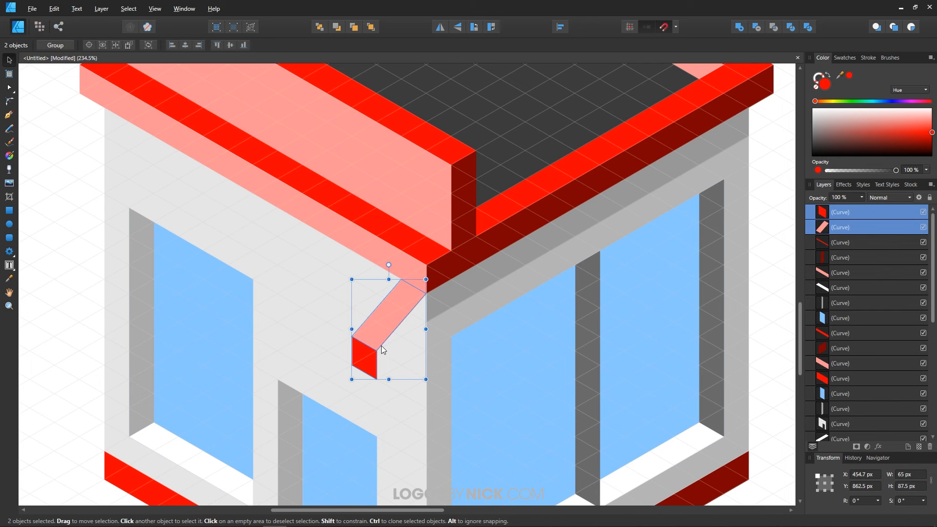
pyautogui.moveTo(376, 339)
pyautogui.mouseDown()
pyautogui.moveTo(331, 315)
pyautogui.moveTo(347, 337)
pyautogui.mouseUp()
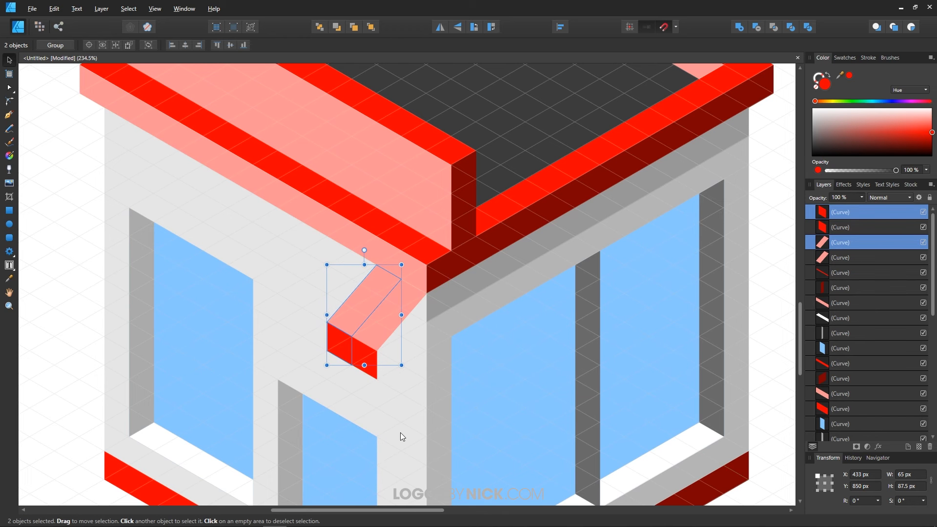
# Recolour the duplicated awning stripe bright red and its hanging flap the rim's dark red
pyautogui.click(387, 376)
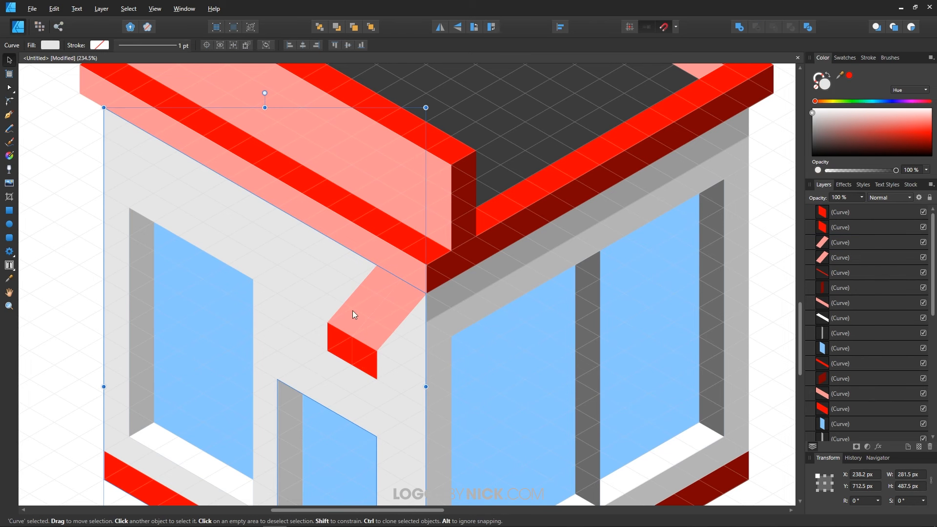
pyautogui.click(352, 310)
pyautogui.click(848, 76)
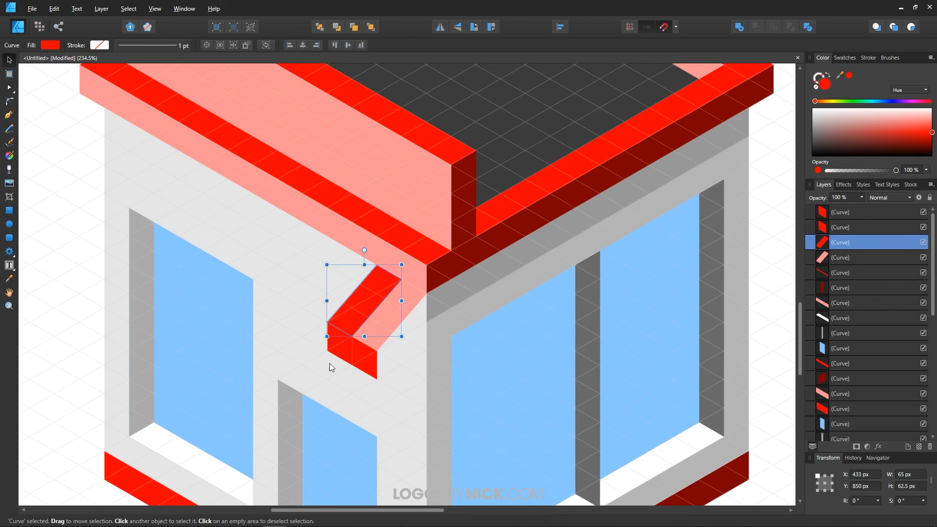
pyautogui.click(335, 346)
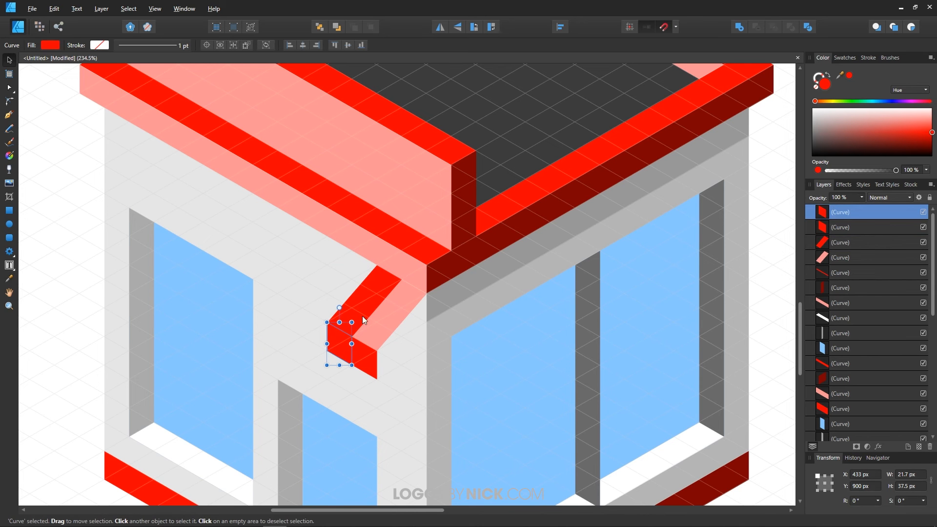
pyautogui.press('i')
pyautogui.click(455, 265)
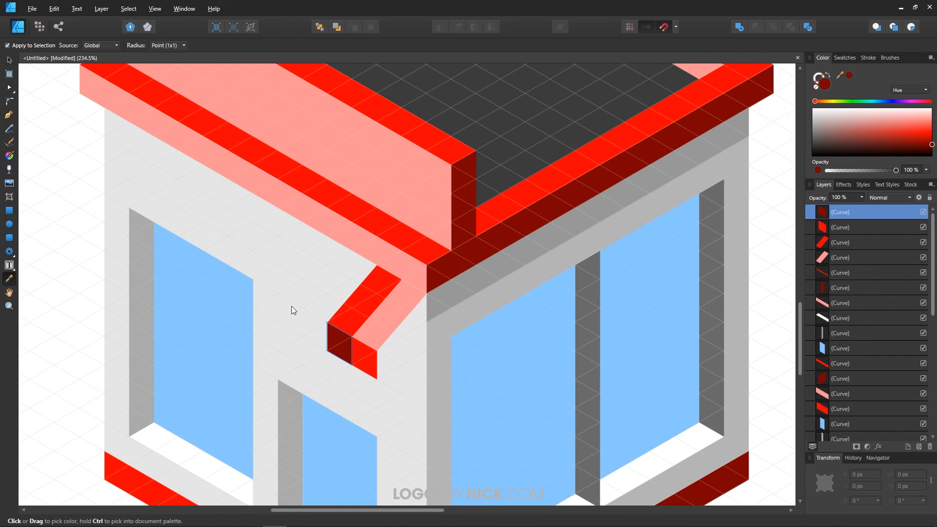
pyautogui.press('v')
pyautogui.click(297, 365)
# Duplicate the four-piece awning stripe pair repeatedly along the rim until seven pairs span the left face, then clear the selection
pyautogui.scroll(-2, 358, 355)
pyautogui.scroll(2, 347, 331)
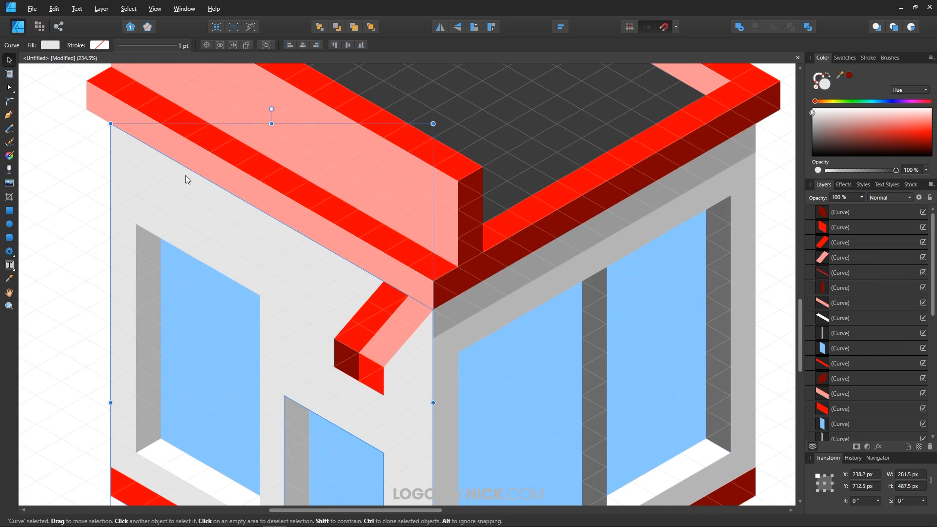
pyautogui.click(375, 376)
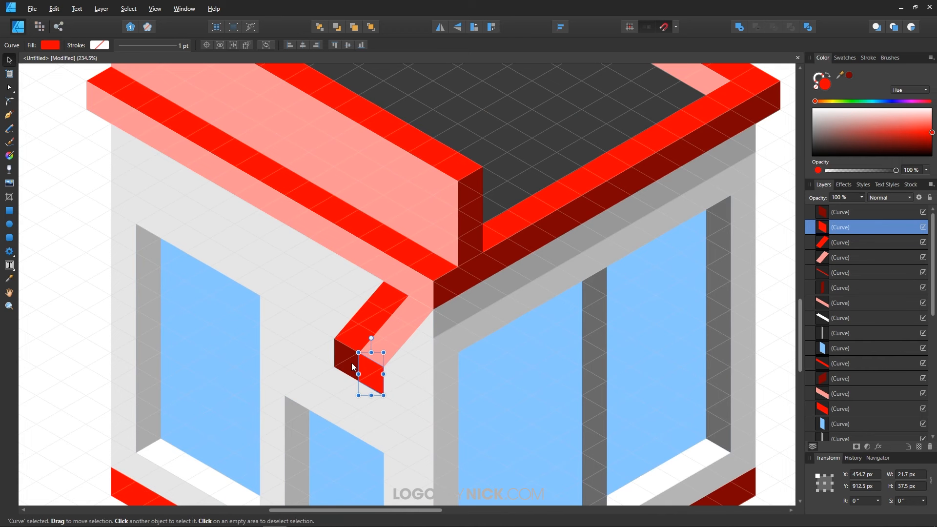
pyautogui.keyDown('shift'); pyautogui.click(351, 362); pyautogui.keyUp('shift')
pyautogui.keyDown('shift'); pyautogui.click(370, 326); pyautogui.keyUp('shift')
pyautogui.keyDown('shift'); pyautogui.click(388, 350); pyautogui.keyUp('shift')
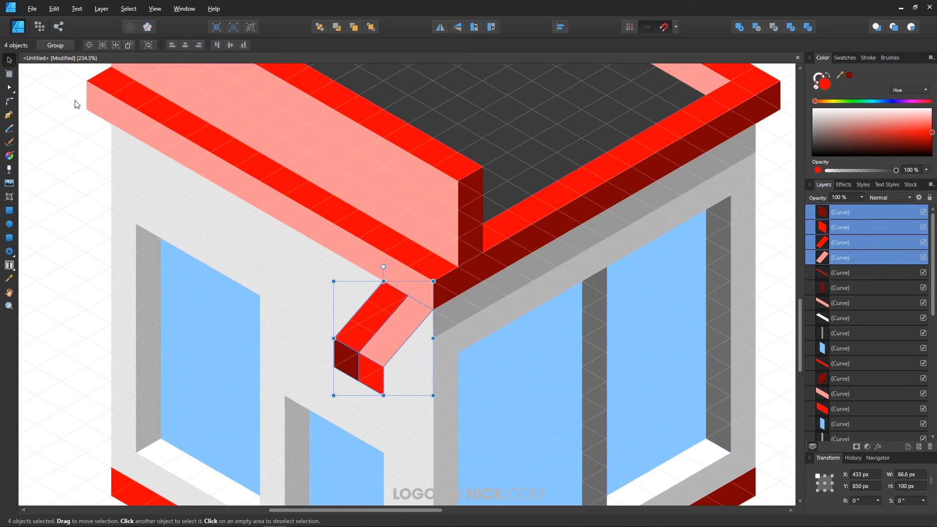
pyautogui.moveTo(277, 312); pyautogui.dragTo(388, 353)
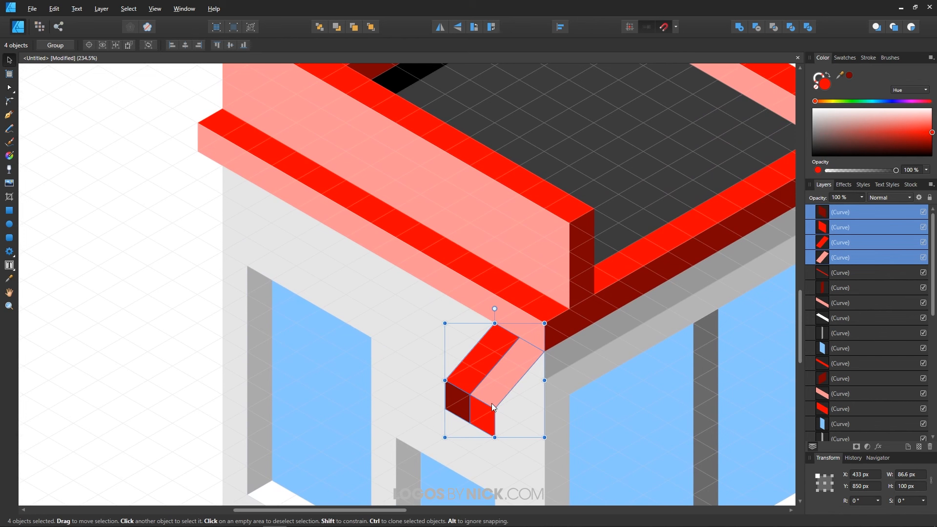
pyautogui.moveTo(493, 389)
pyautogui.keyDown('ctrl'); pyautogui.mouseDown()
pyautogui.moveTo(404, 341)
pyautogui.moveTo(397, 359)
pyautogui.moveTo(439, 384)
pyautogui.mouseUp(); pyautogui.keyUp('ctrl')
pyautogui.moveTo(380, 356); pyautogui.dragTo(450, 405)
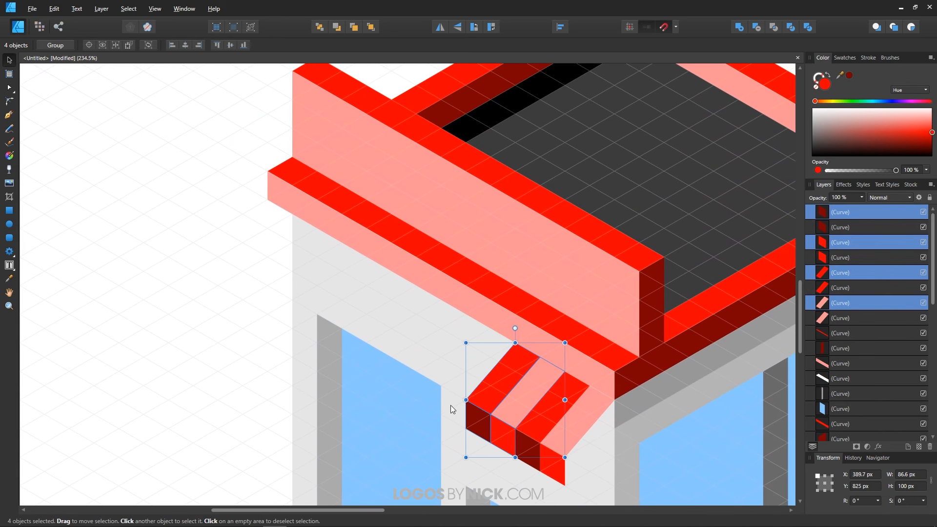
pyautogui.moveTo(517, 410)
pyautogui.keyDown('ctrl'); pyautogui.mouseDown()
pyautogui.moveTo(447, 370)
pyautogui.moveTo(433, 388)
pyautogui.moveTo(455, 404)
pyautogui.moveTo(477, 379)
pyautogui.moveTo(414, 338)
pyautogui.moveTo(390, 344)
pyautogui.moveTo(412, 372)
pyautogui.moveTo(386, 333)
pyautogui.moveTo(352, 313)
pyautogui.moveTo(349, 326)
pyautogui.moveTo(374, 340)
pyautogui.moveTo(352, 311)
pyautogui.moveTo(264, 266)
pyautogui.mouseUp(); pyautogui.keyUp('ctrl')
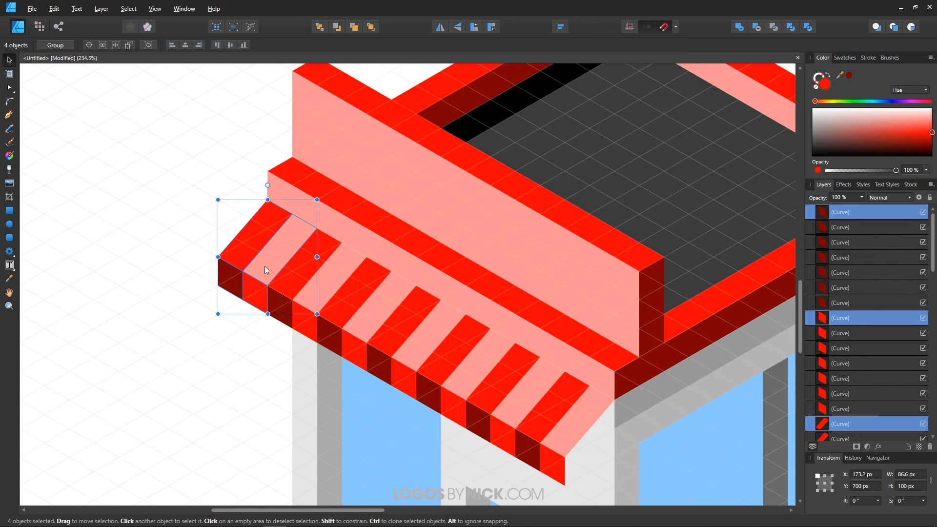
pyautogui.click(182, 190)
pyautogui.scroll(-2, 183, 190)
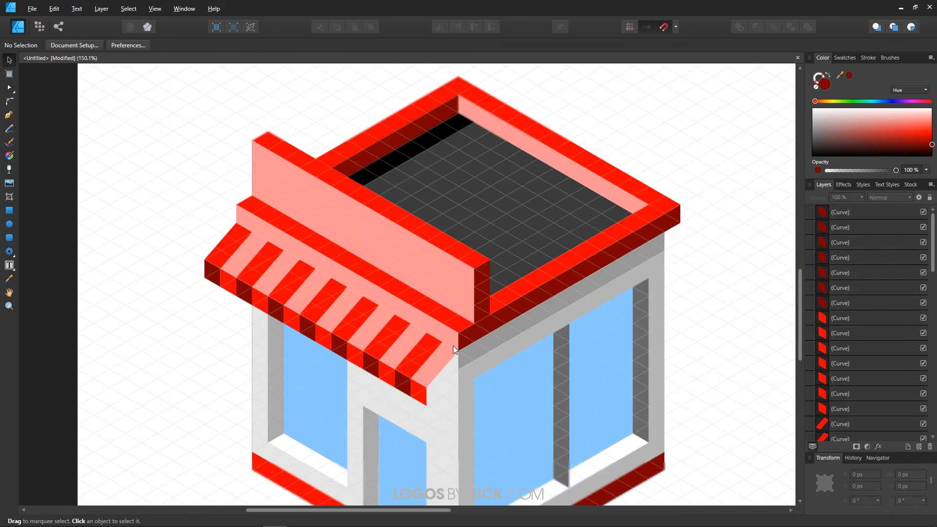
pyautogui.moveTo(452, 346); pyautogui.dragTo(449, 326)
pyautogui.scroll(2, 449, 326)
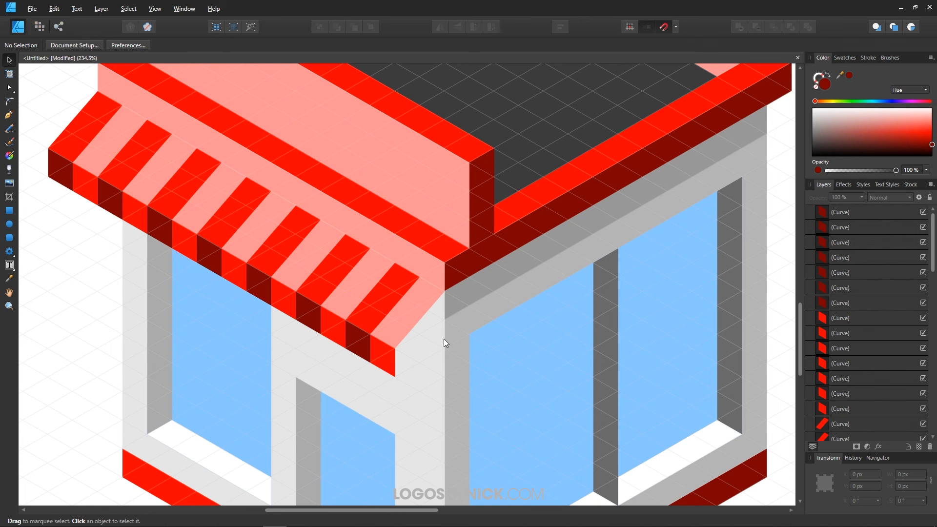
pyautogui.moveTo(466, 360); pyautogui.dragTo(443, 319)
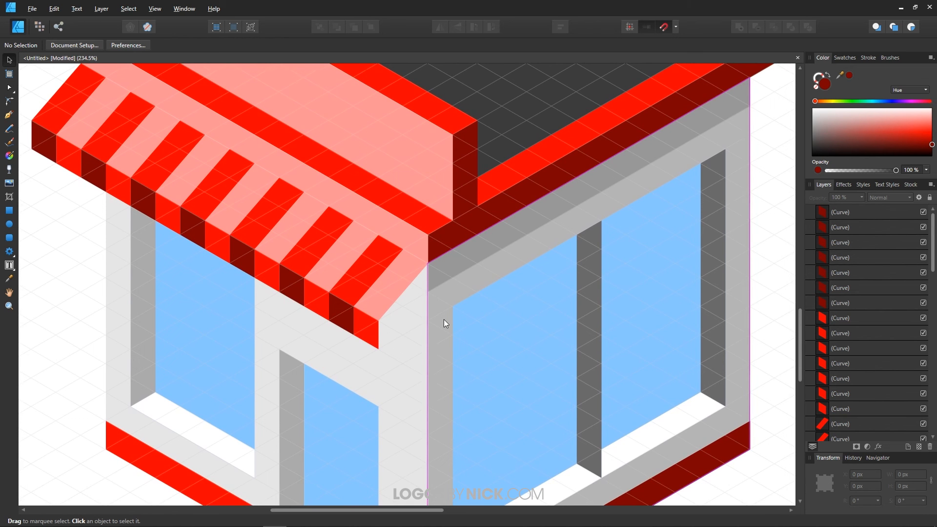
# Draw the awning's side panel between its front flap and the building's front corner, and fill it with the rim's dark red
pyautogui.press('p')
pyautogui.click(378, 349)
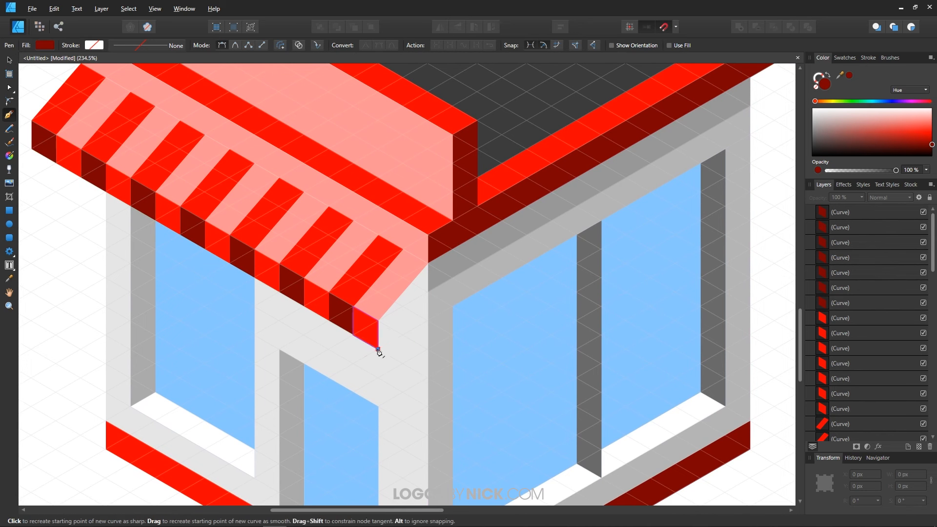
pyautogui.click(428, 321)
pyautogui.click(428, 263)
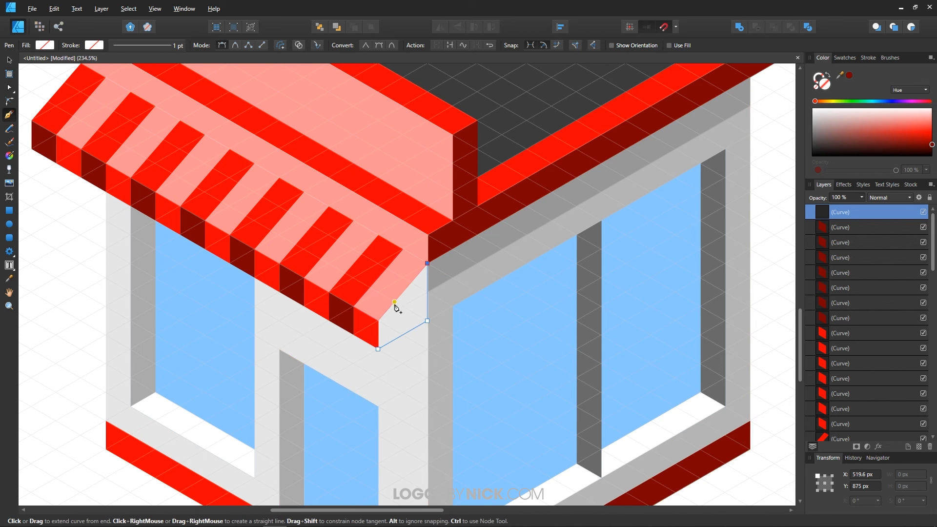
pyautogui.click(378, 321)
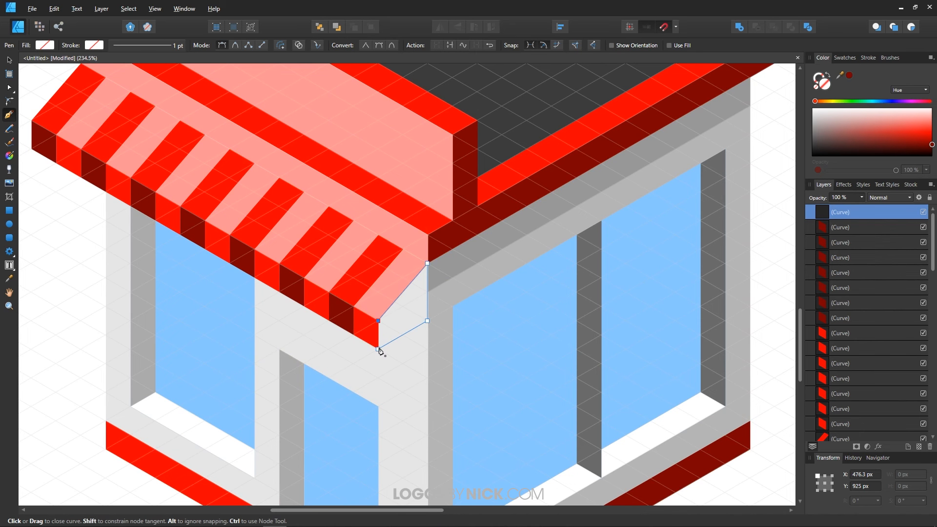
pyautogui.click(379, 349)
pyautogui.click(849, 76)
pyautogui.press('Escape')
# Draw a one-cell-deep shadow outline along the awning's lower edge, from the building's front corner to the left face's far edge
pyautogui.scroll(-1, 395, 366)
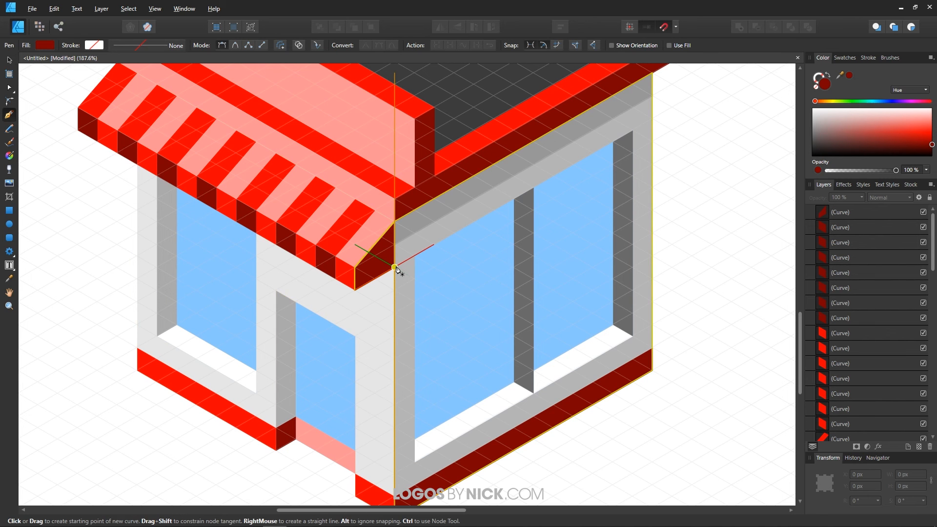
pyautogui.click(395, 268)
pyautogui.click(395, 290)
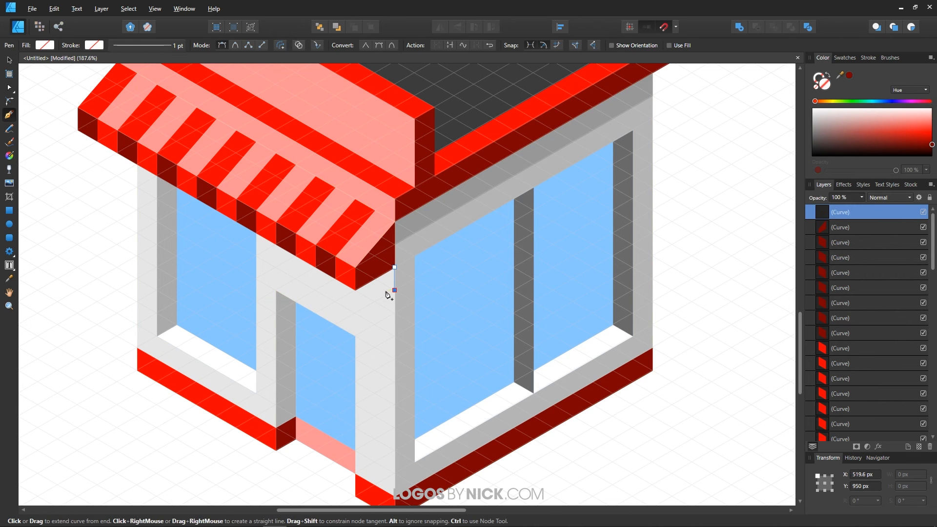
pyautogui.click(355, 313)
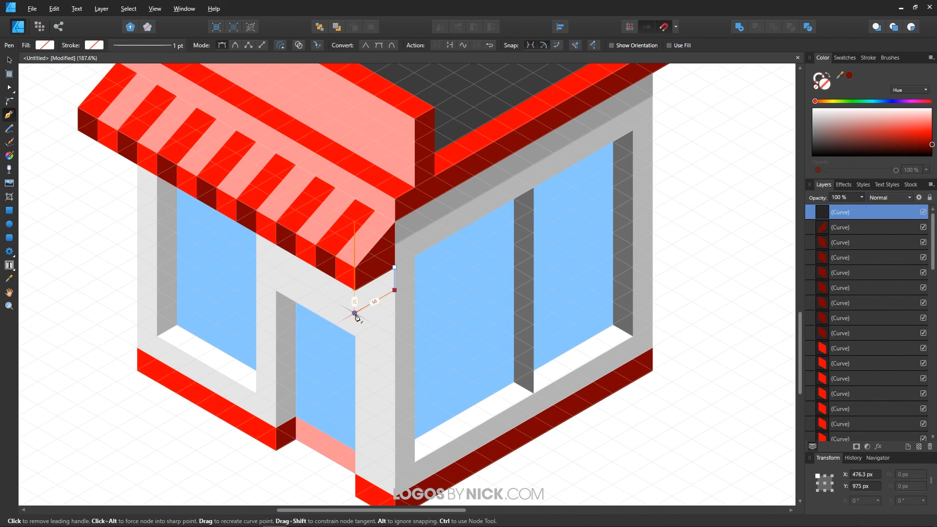
pyautogui.click(137, 188)
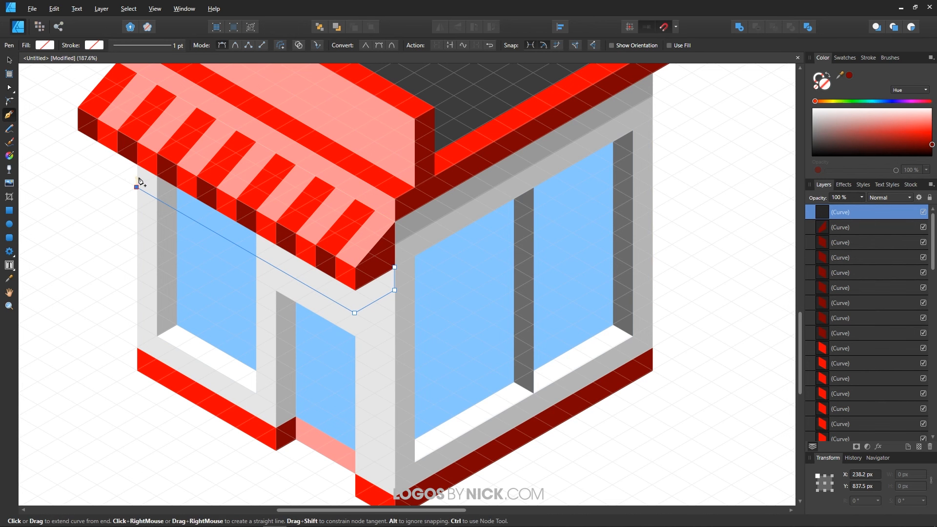
pyautogui.click(137, 165)
pyautogui.click(354, 290)
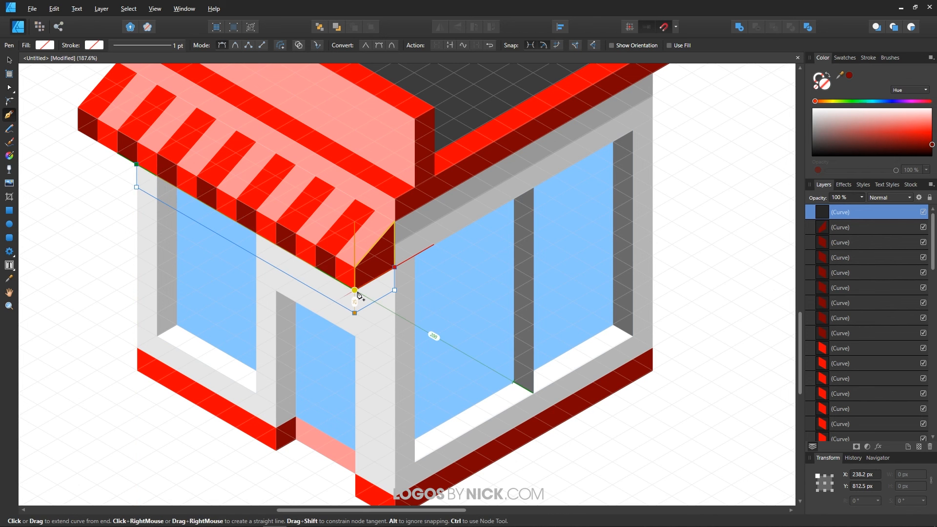
pyautogui.click(394, 267)
pyautogui.scroll(-1, 378, 322)
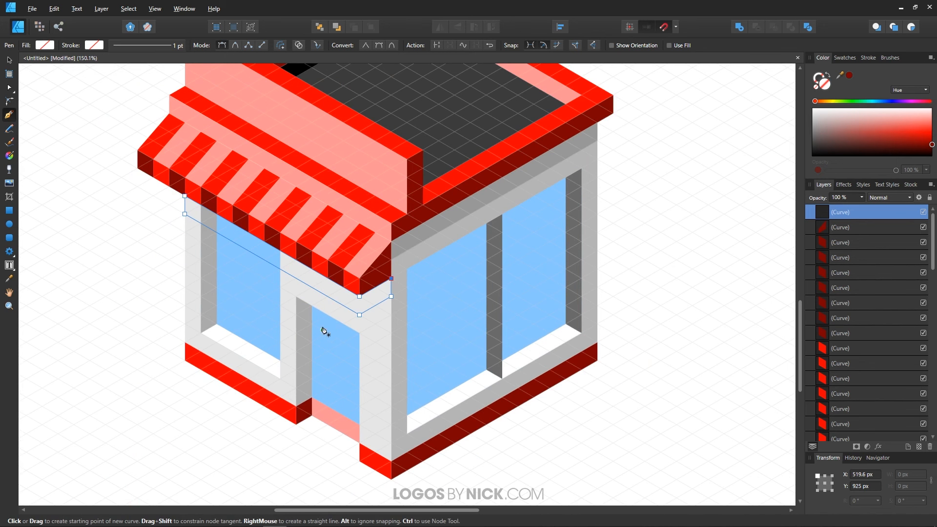
# Fill the awning shadow with black at 19% opacity, then clear the selection
pyautogui.moveTo(820, 141)
pyautogui.mouseDown()
pyautogui.moveTo(818, 133)
pyautogui.moveTo(798, 166)
pyautogui.mouseUp()
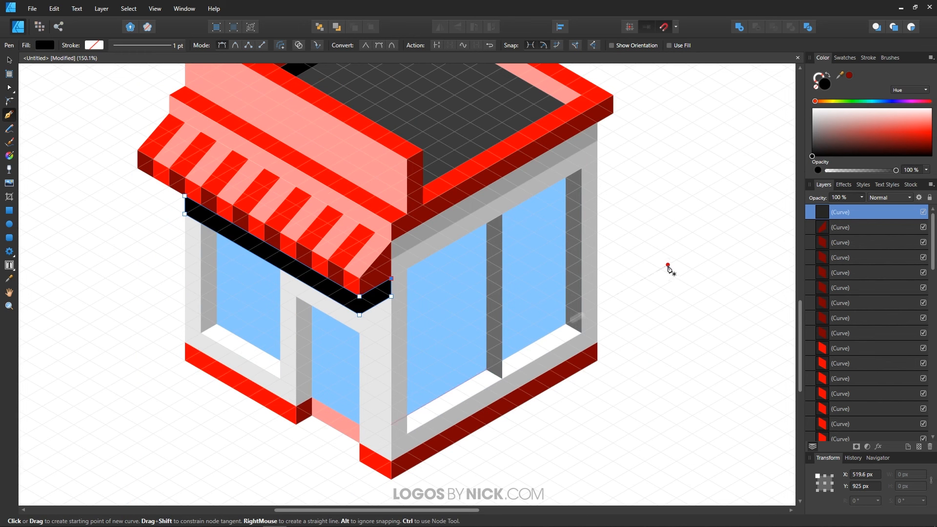
pyautogui.moveTo(898, 169); pyautogui.dragTo(840, 171)
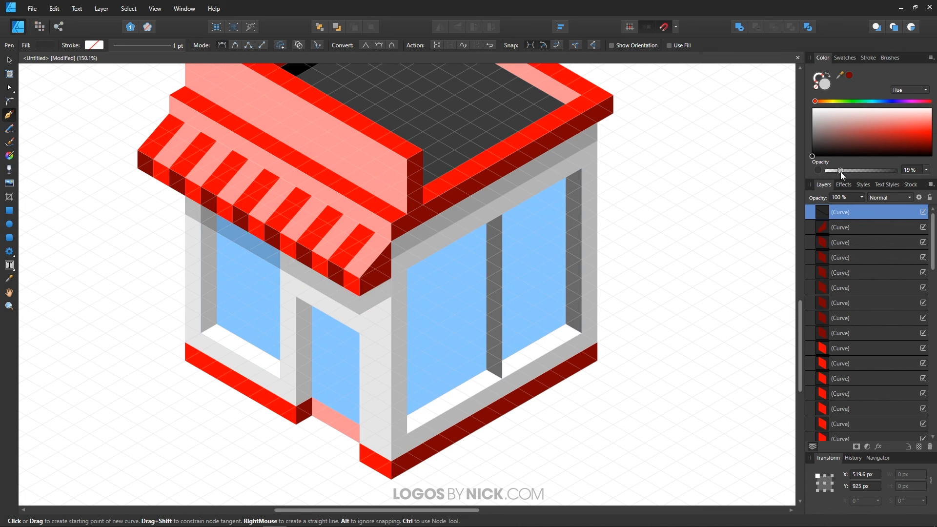
pyautogui.press('v')
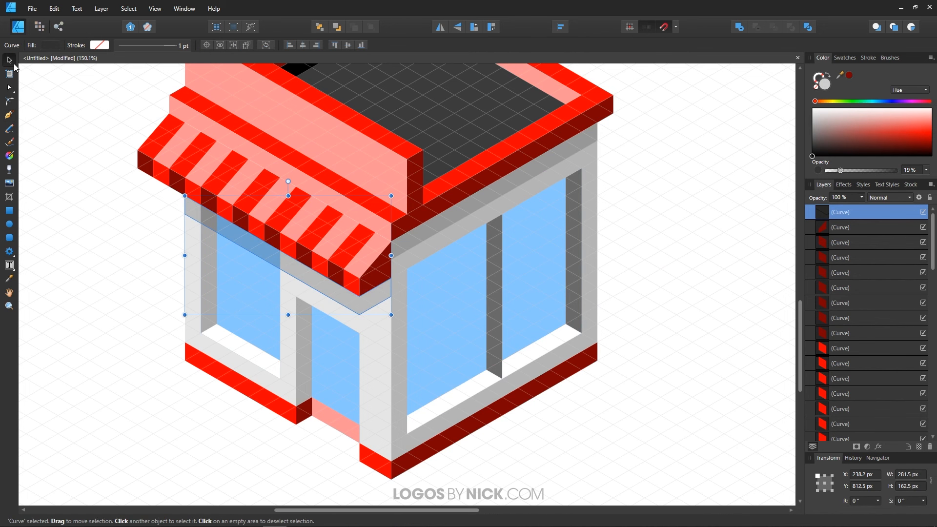
pyautogui.scroll(-4, 466, 370)
pyautogui.moveTo(492, 369); pyautogui.dragTo(494, 393)
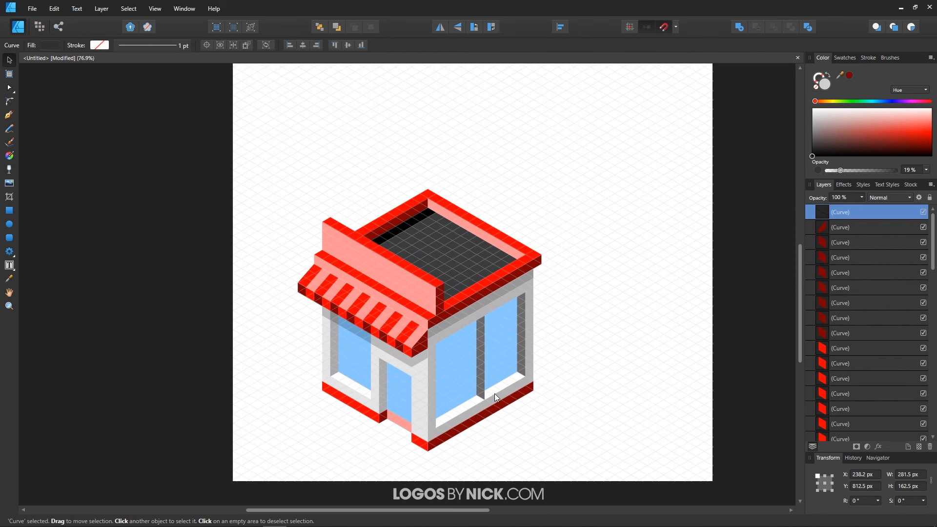
pyautogui.click(721, 325)
# Draw a triangular shadow on the recessed roof floor beside the sign board's near end, fill it solid black and clear the selection
pyautogui.scroll(4, 428, 304)
pyautogui.scroll(2, 456, 266)
pyautogui.press('p')
pyautogui.click(453, 280)
pyautogui.click(453, 337)
pyautogui.click(501, 308)
pyautogui.click(453, 280)
pyautogui.moveTo(816, 137)
pyautogui.mouseDown()
pyautogui.moveTo(812, 158)
pyautogui.moveTo(897, 170)
pyautogui.mouseUp()
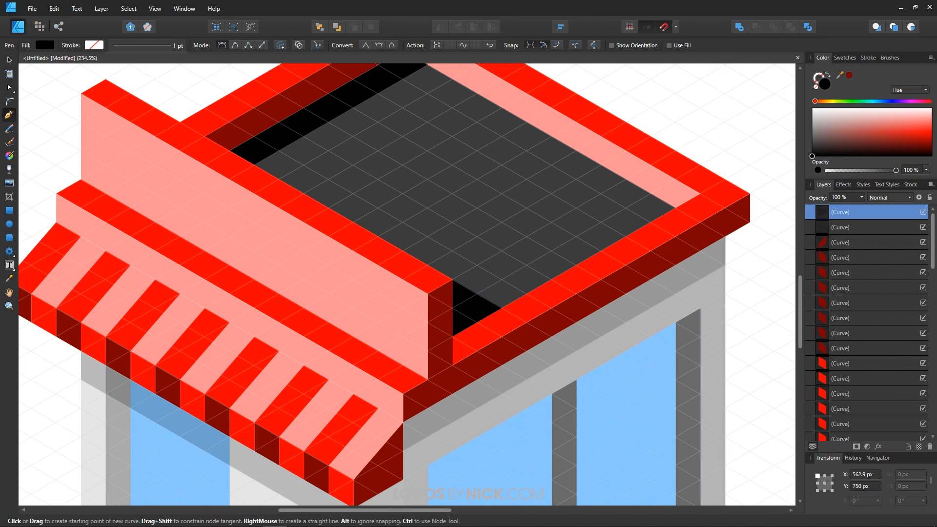
pyautogui.moveTo(547, 296)
pyautogui.mouseDown()
pyautogui.moveTo(510, 312)
pyautogui.moveTo(535, 307)
pyautogui.mouseUp()
pyautogui.press('v')
pyautogui.scroll(-5, 452, 321)
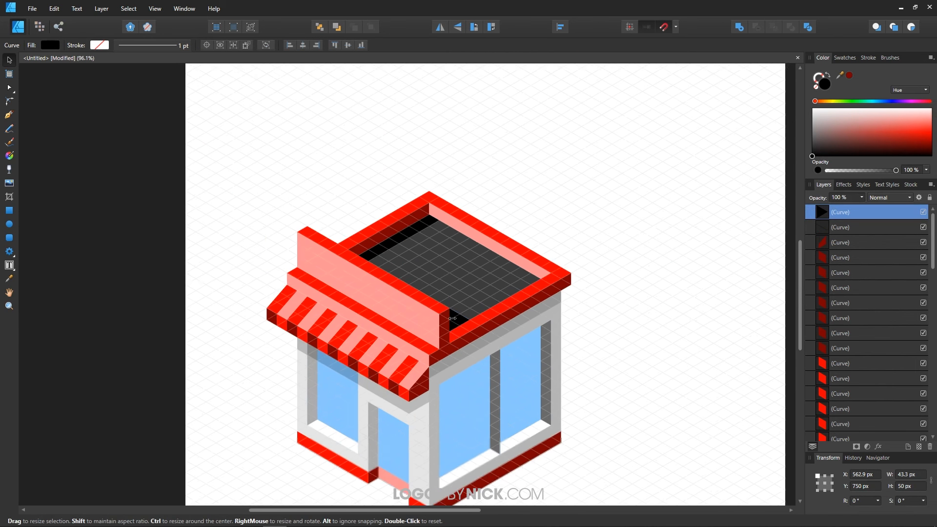
pyautogui.click(587, 356)
# Hide the isometric grid
pyautogui.scroll(-1, 455, 385)
pyautogui.scroll(-1, 500, 381)
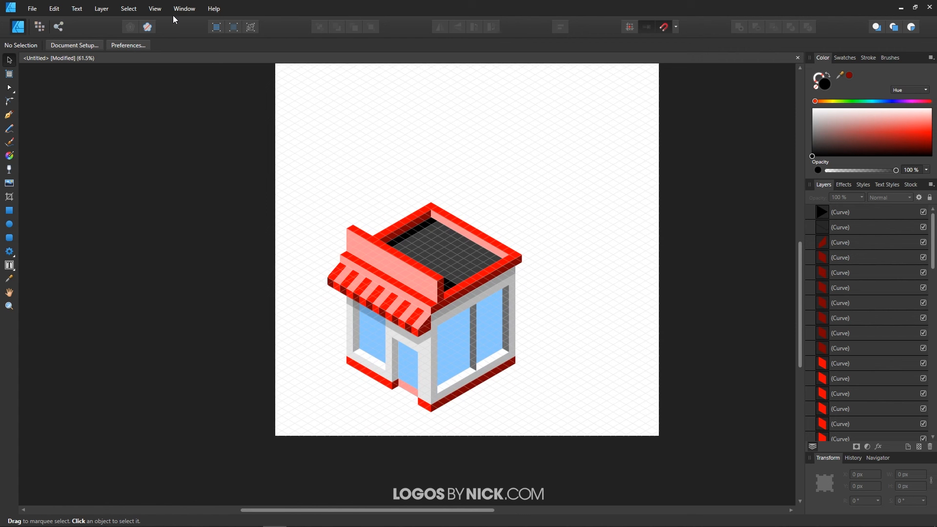
pyautogui.click(155, 9)
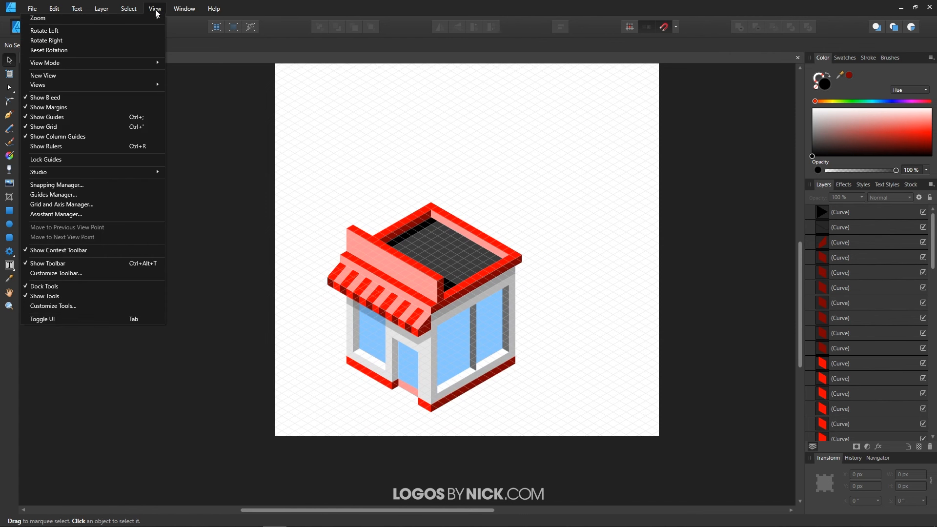
pyautogui.click(82, 128)
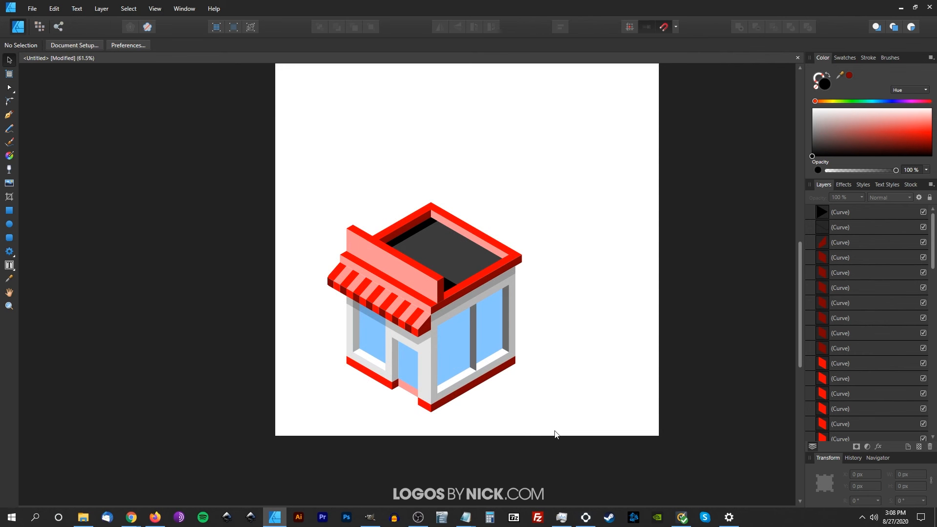
# Select all pieces of the building, move them together to about the centre of the page, and clear the selection
pyautogui.moveTo(554, 431); pyautogui.dragTo(293, 156)
pyautogui.moveTo(427, 267); pyautogui.dragTo(459, 216)
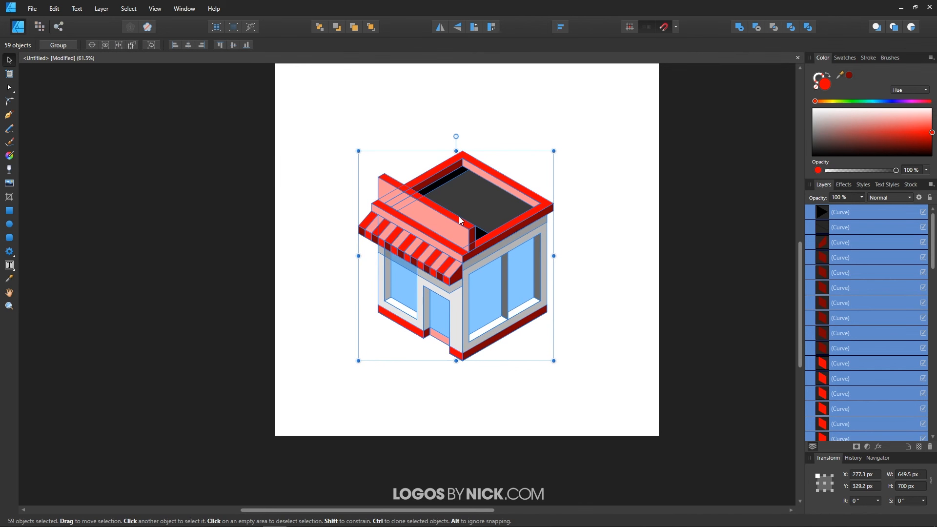
pyautogui.click(551, 272)
pyautogui.moveTo(594, 266); pyautogui.dragTo(565, 336)
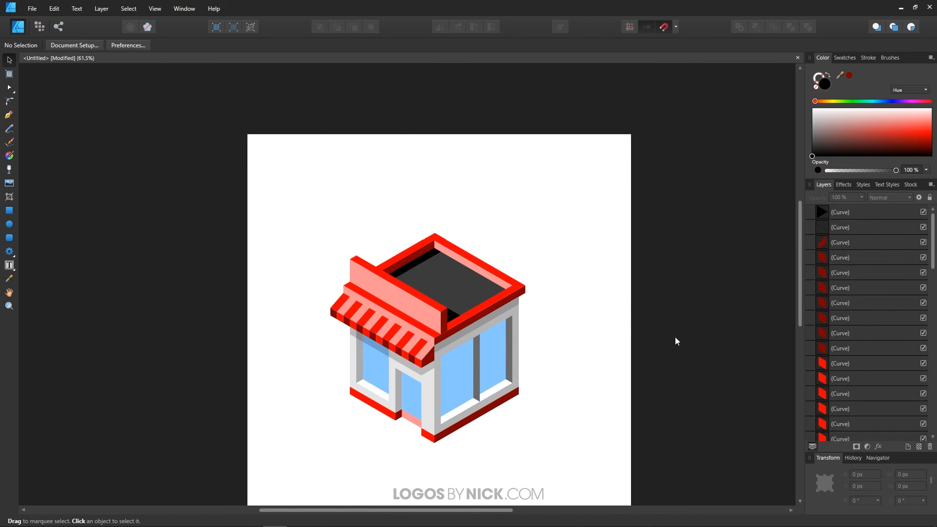
pyautogui.scroll(-1, 638, 335)
pyautogui.moveTo(678, 345); pyautogui.dragTo(646, 320)
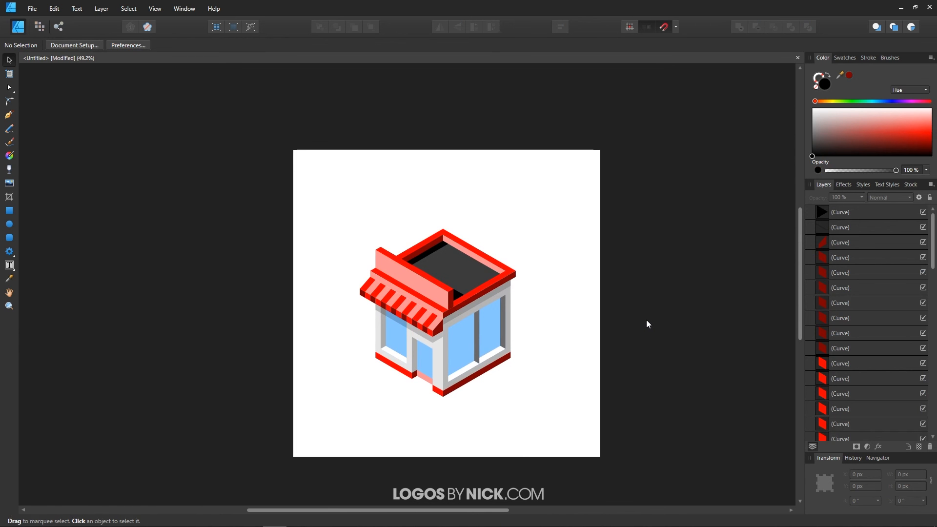